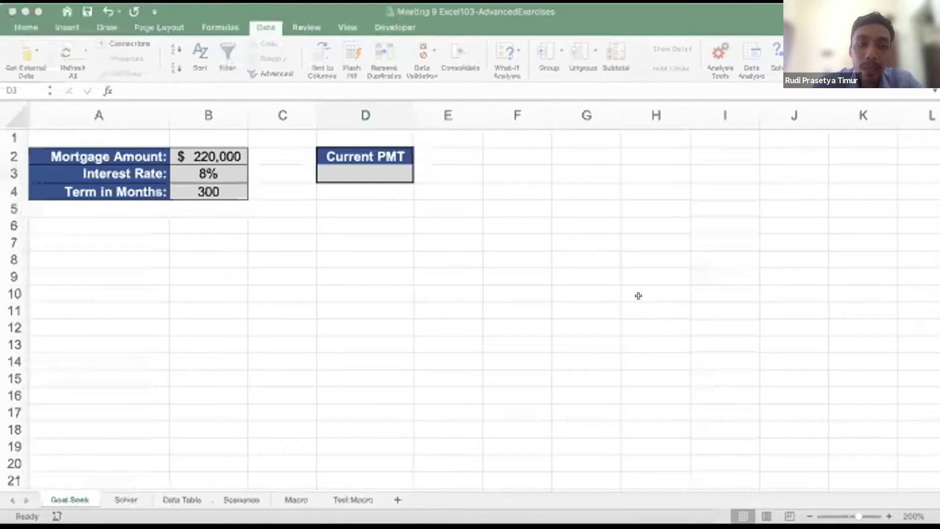
# Calculate the monthly mortgage payment under Current PMT in cell D3 with the formula =PMT(B3/12;B4;B2)
pyautogui.click(365, 175)
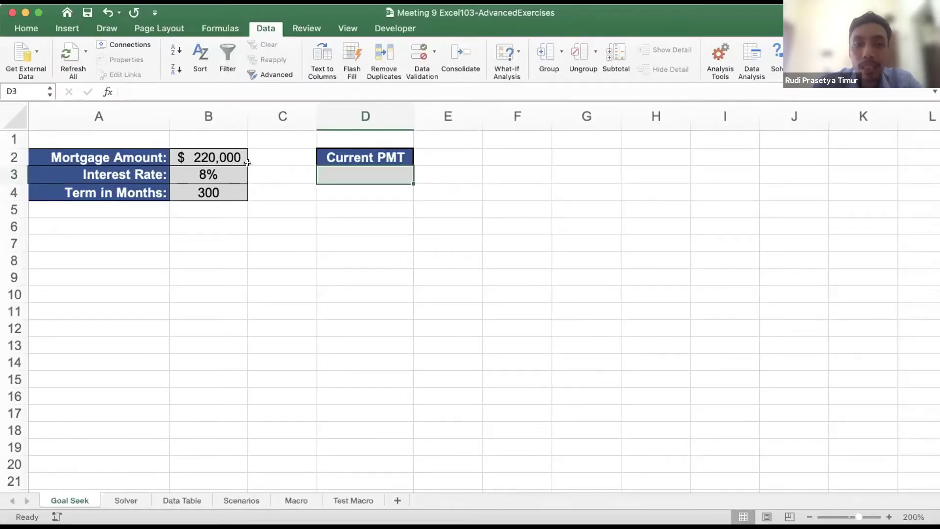
pyautogui.click(219, 155)
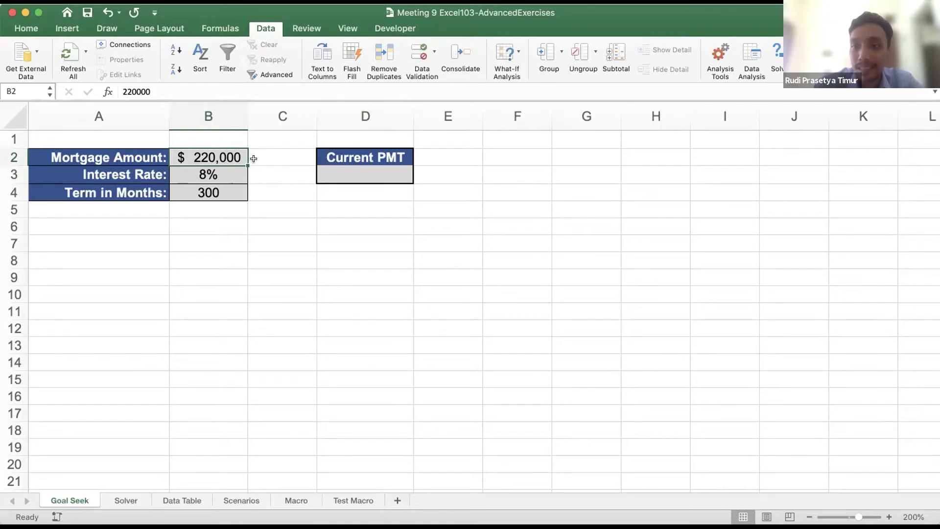
pyautogui.click(325, 170)
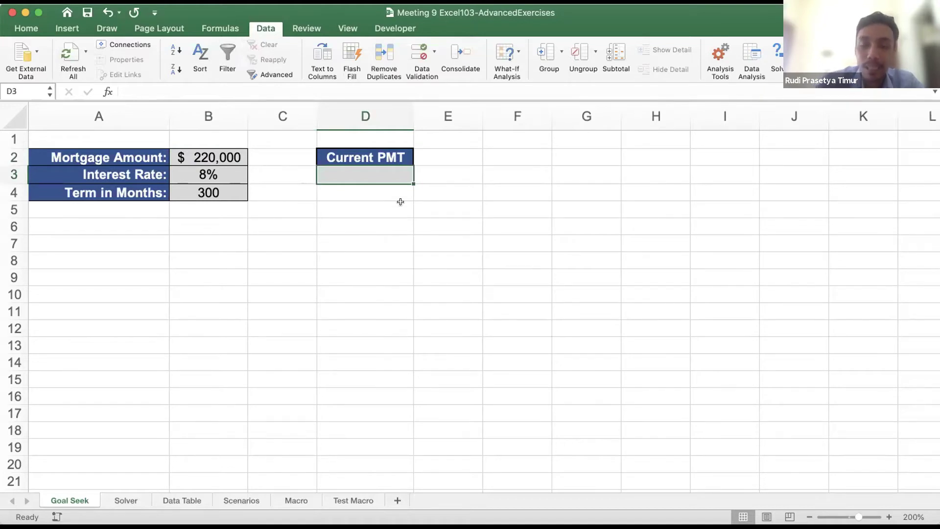
pyautogui.write('=')
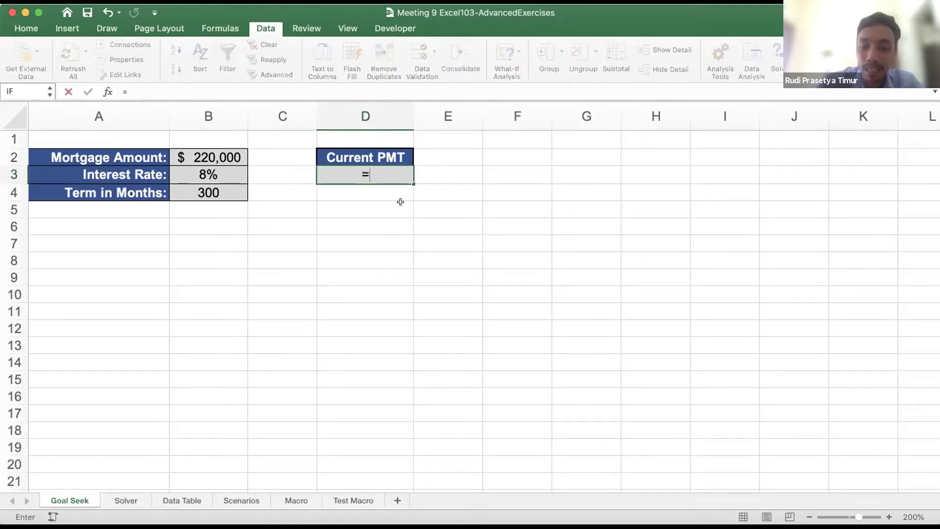
pyautogui.write('p')
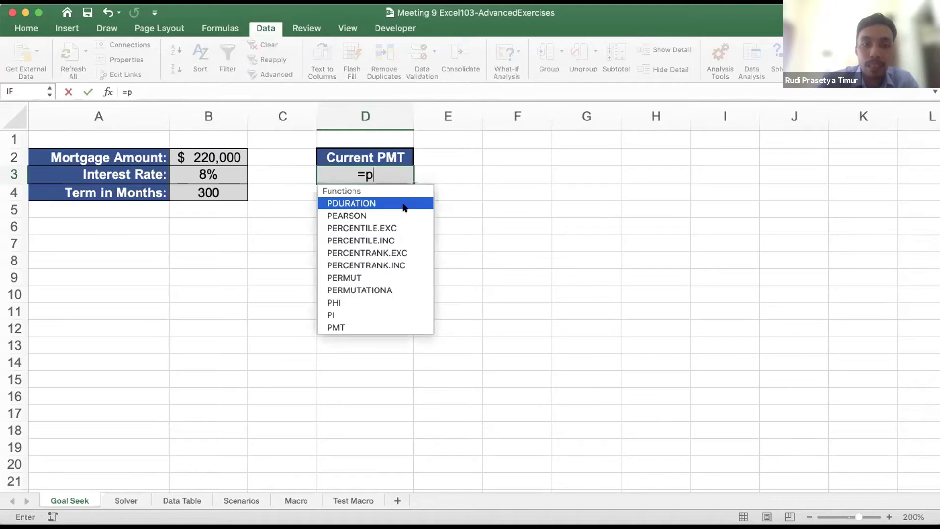
pyautogui.write('mt')
pyautogui.press('Tab')
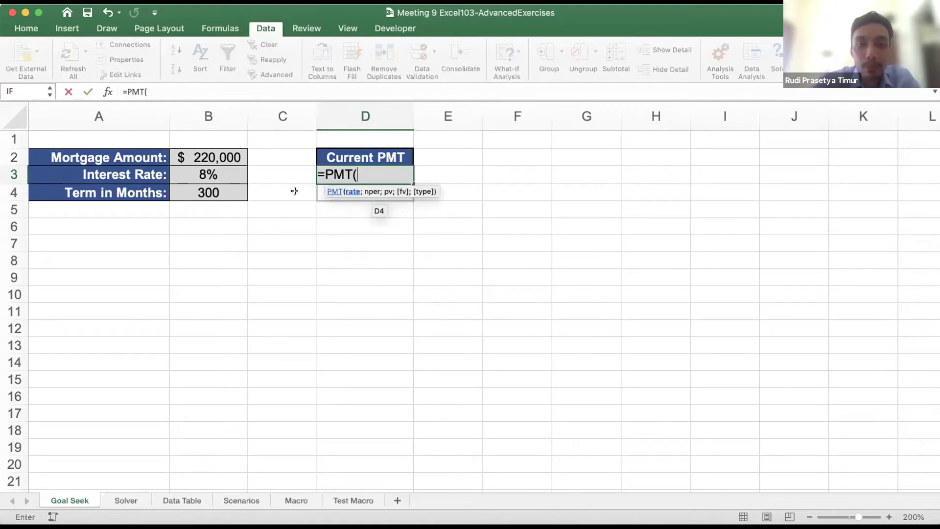
pyautogui.click(226, 171)
pyautogui.write('/12')
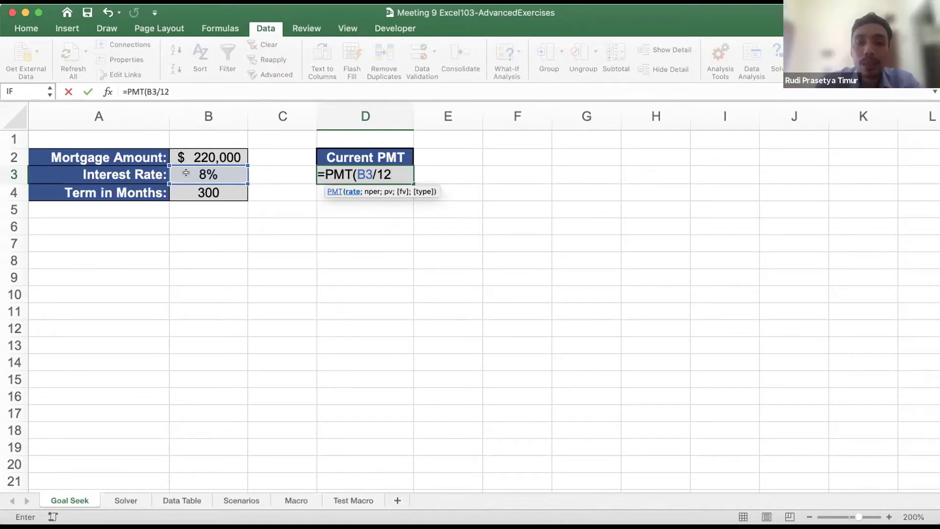
pyautogui.write(';')
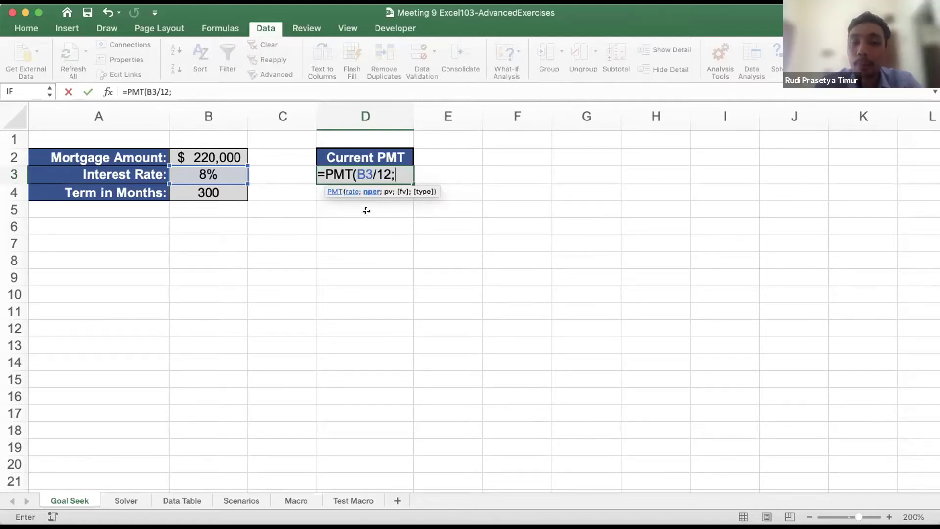
pyautogui.click(231, 190)
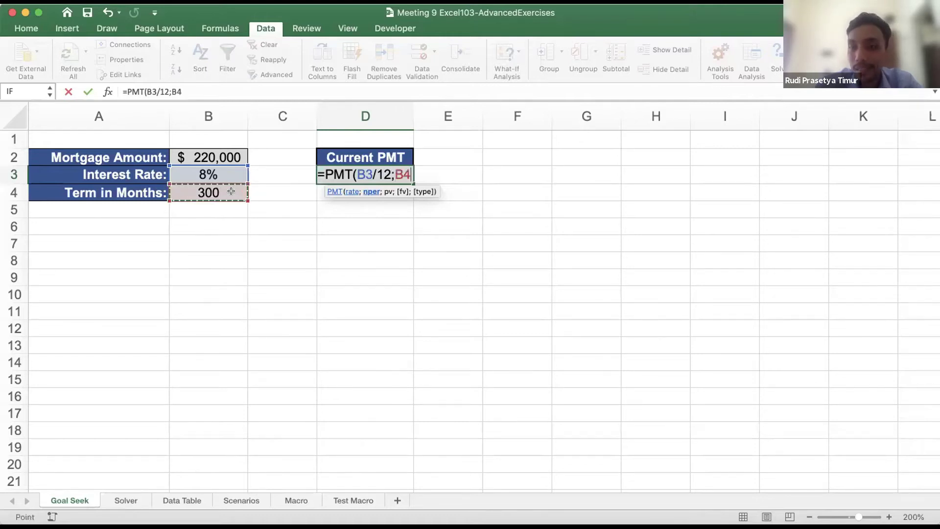
pyautogui.write(';')
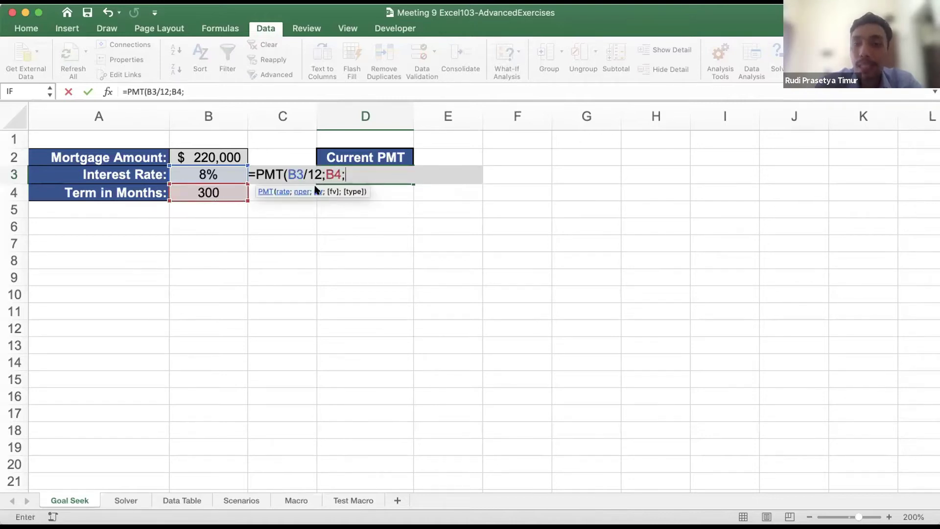
pyautogui.click(218, 149)
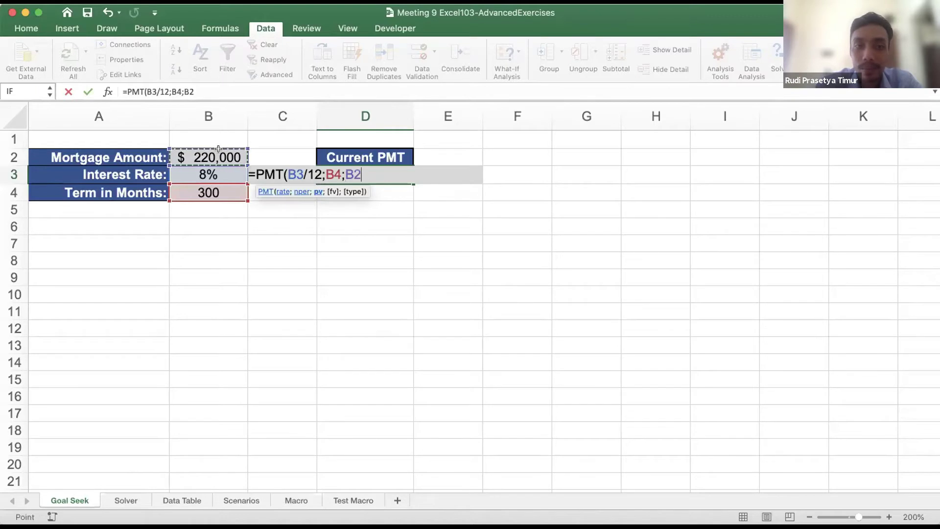
pyautogui.write(')')
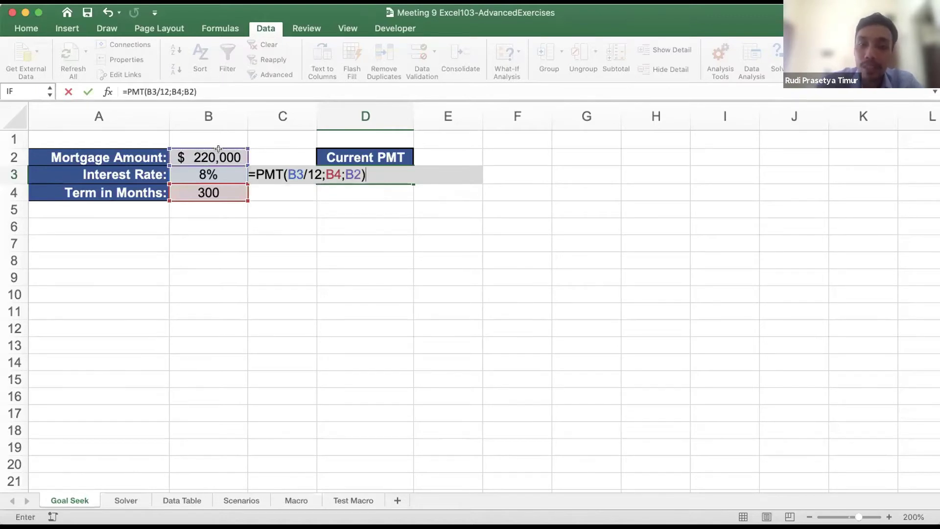
pyautogui.press('Left')
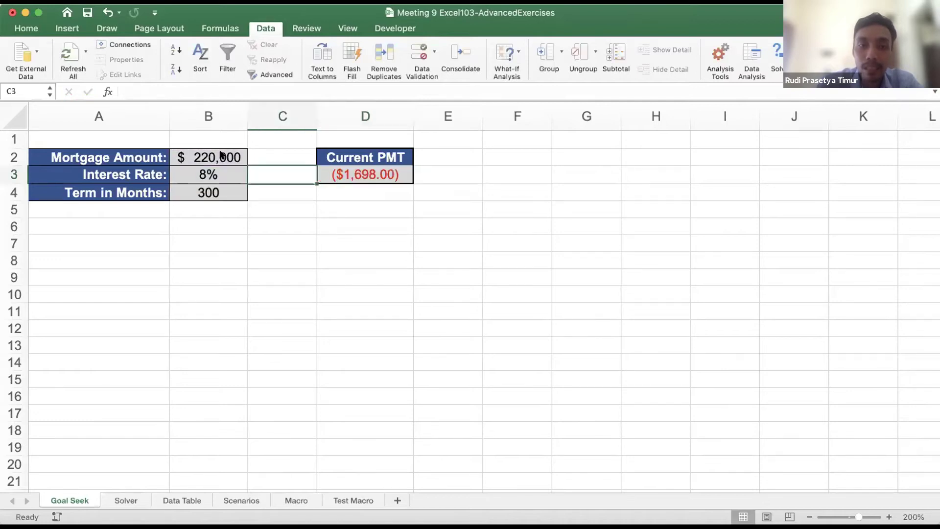
# Put a minus sign before PMT in the D3 formula, making it =-PMT(B3/12;B4;B2)
pyautogui.press('Right')
pyautogui.click(235, 93)
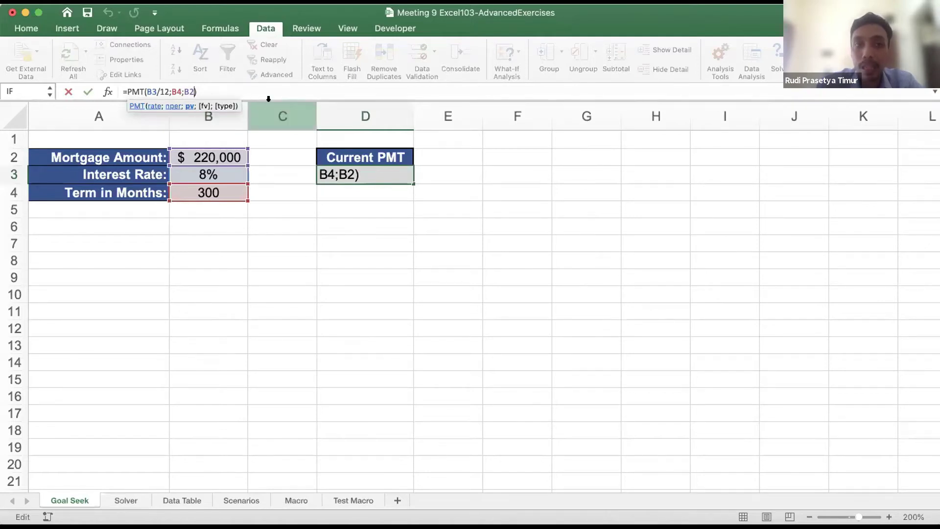
pyautogui.press('Return')
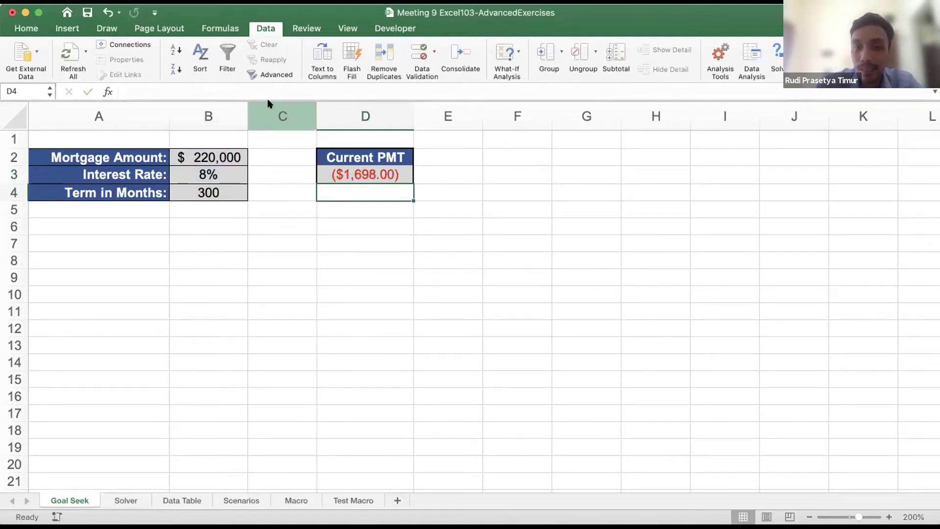
pyautogui.press('Up')
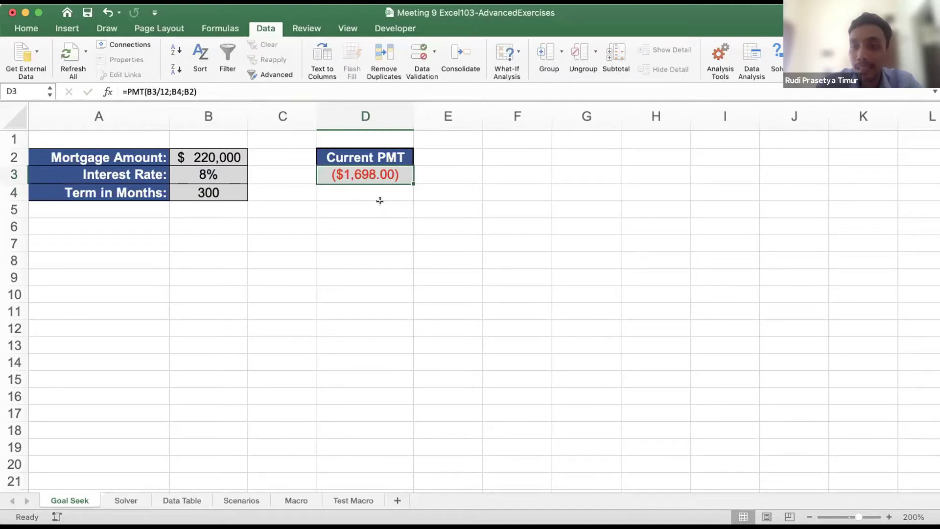
pyautogui.click(126, 87)
pyautogui.write('-')
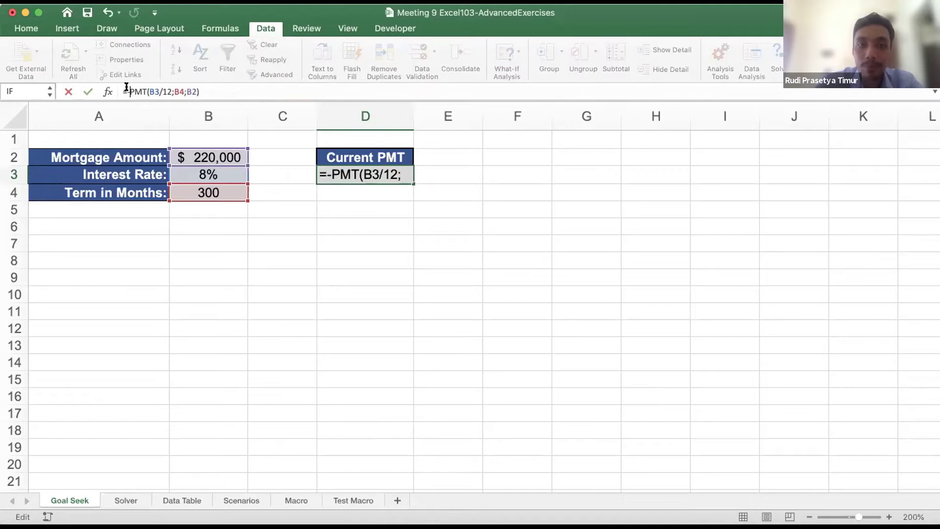
pyautogui.press('Return')
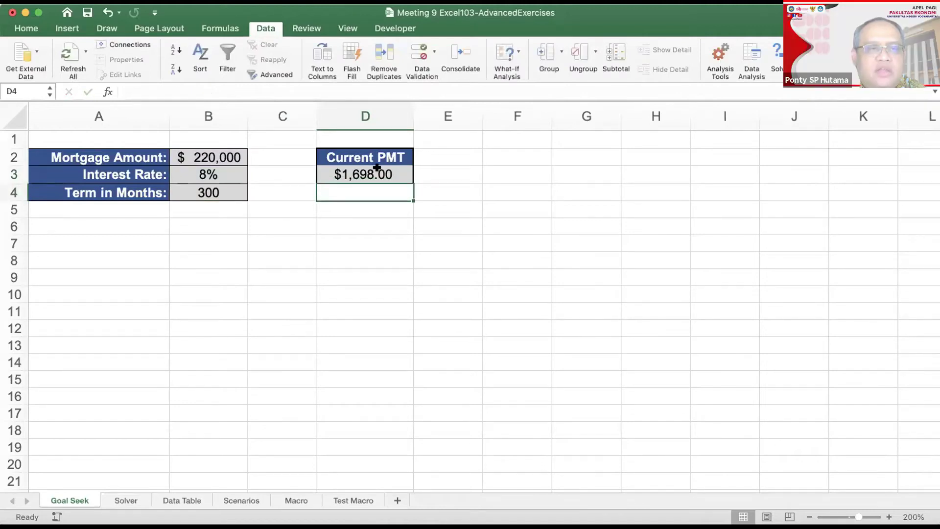
pyautogui.click(401, 171)
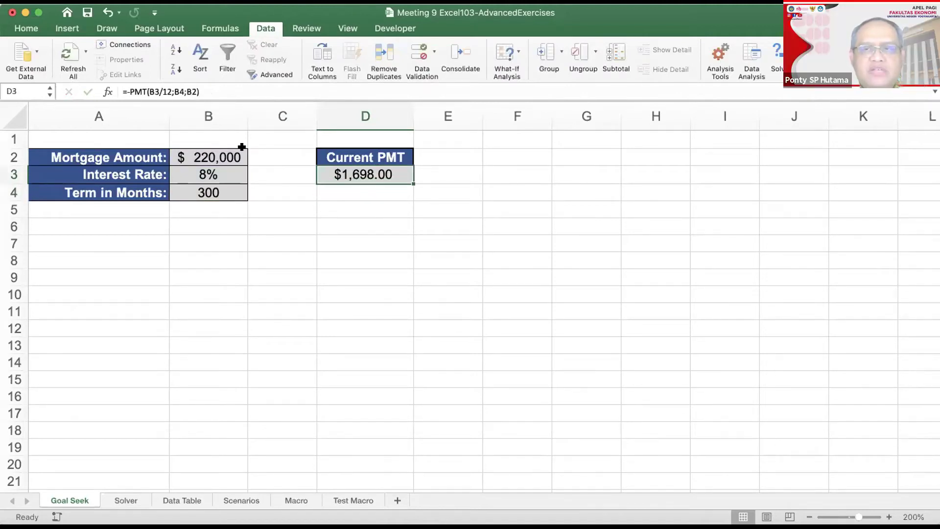
pyautogui.click(200, 190)
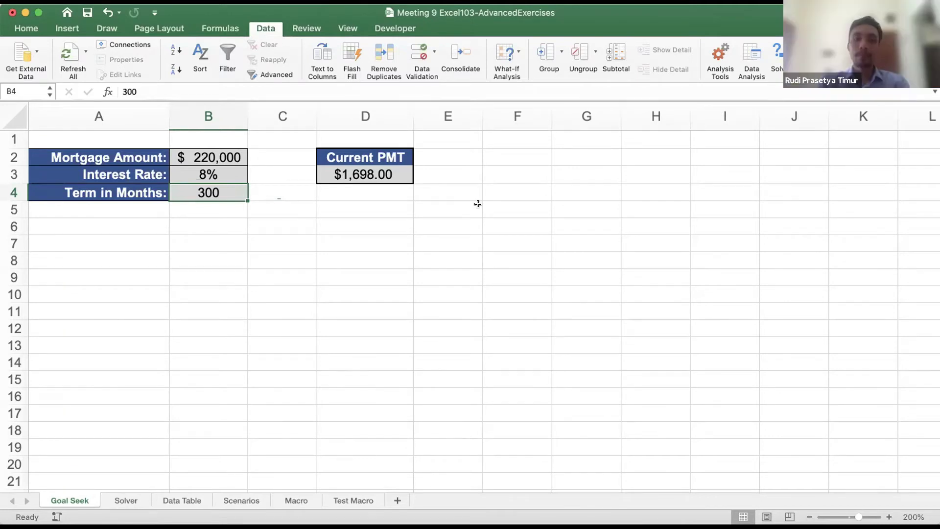
pyautogui.click(501, 158)
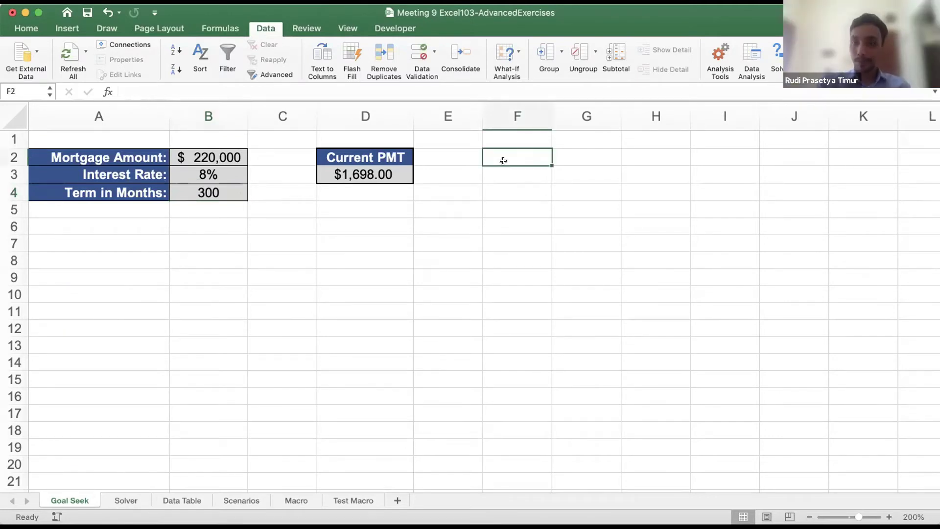
pyautogui.click(35, 29)
# Open Goal Seek with the Current PMT cell D3 as the set cell
pyautogui.click(406, 178)
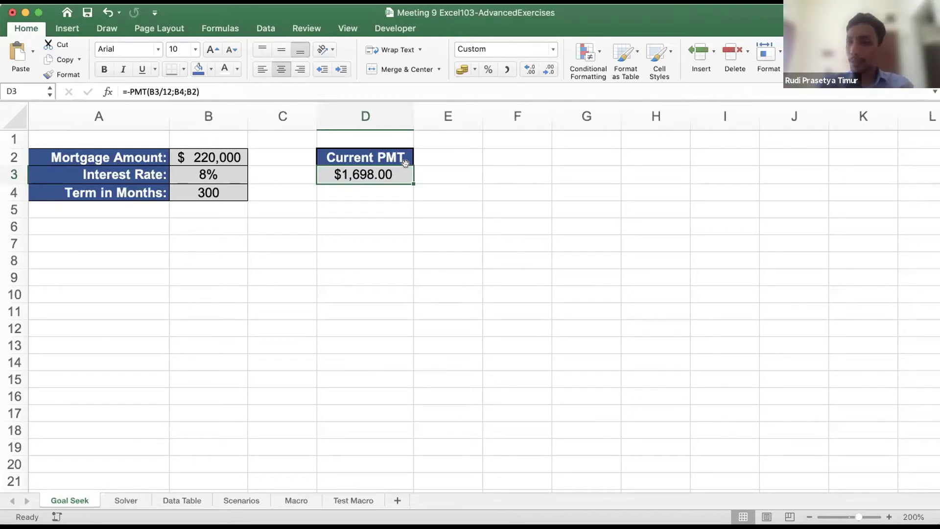
pyautogui.click(269, 30)
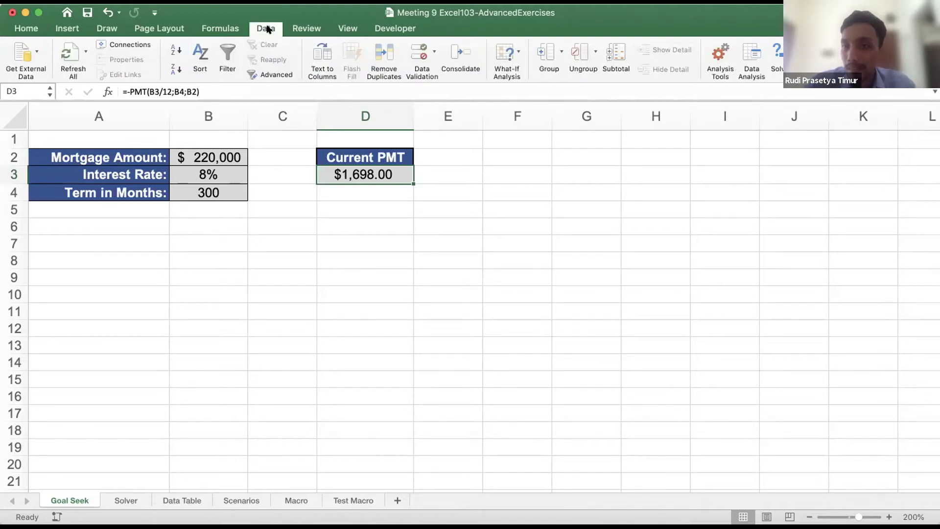
pyautogui.click(517, 52)
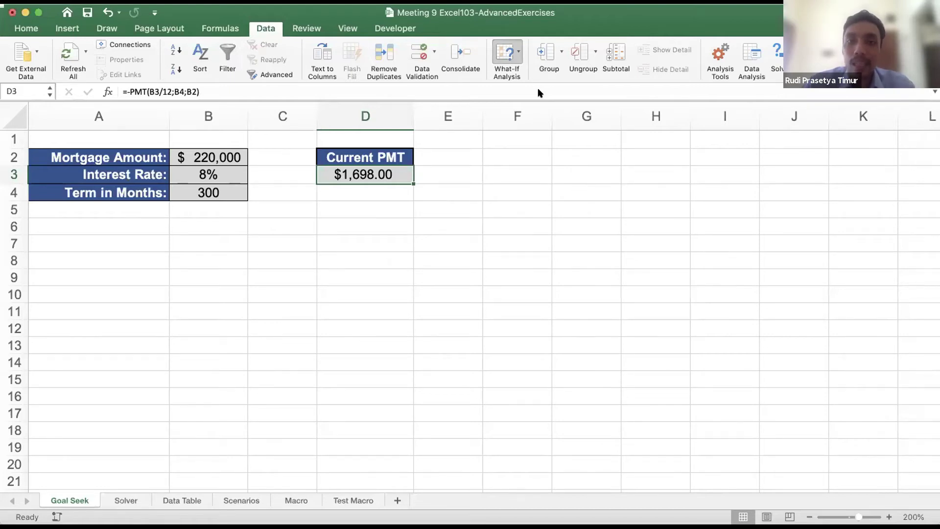
pyautogui.click(538, 87)
pyautogui.moveTo(506, 104); pyautogui.dragTo(571, 160)
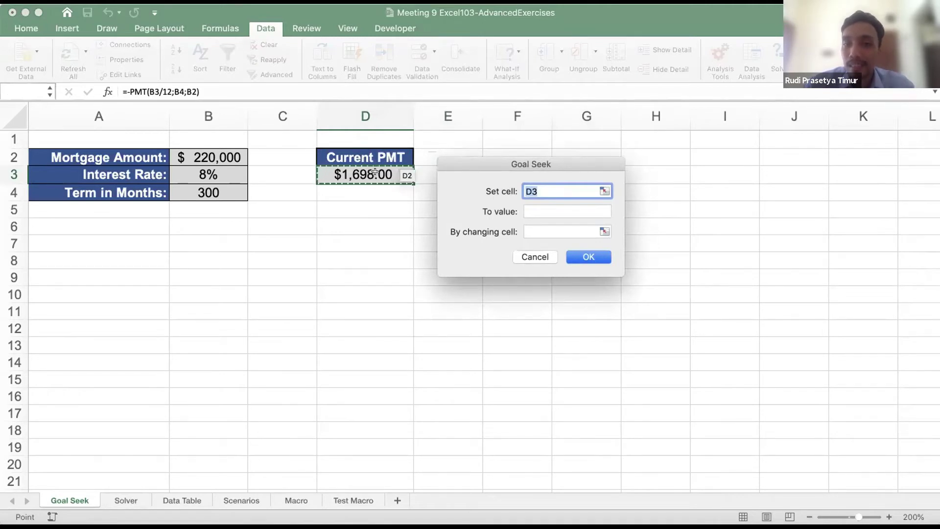
# Try seeking a payment of 1100 in D3 by changing the interest rate in B3, and discard the solution
pyautogui.click(533, 206)
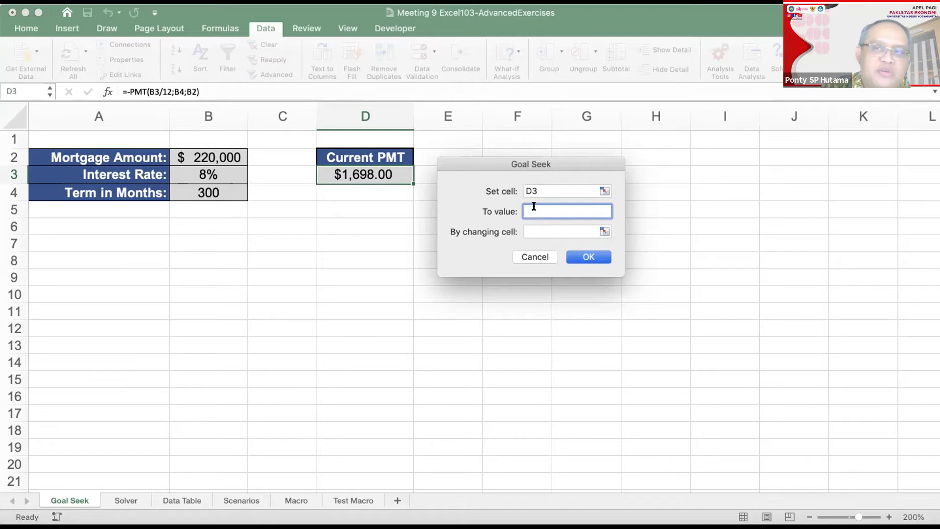
pyautogui.write('1')
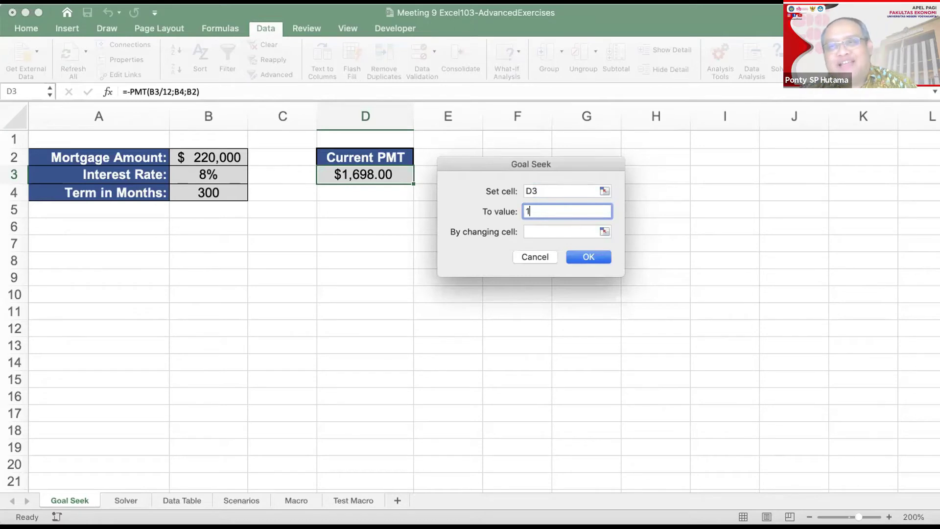
pyautogui.press('BackSpace')
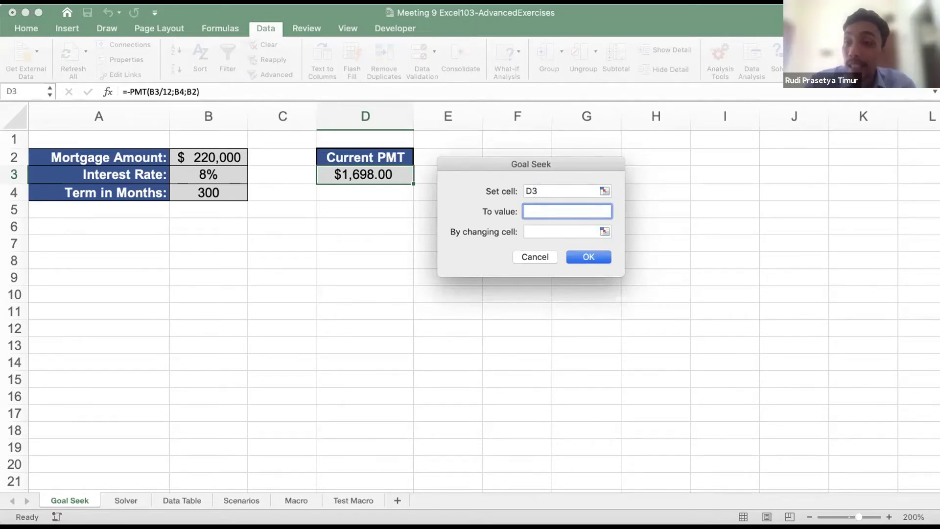
pyautogui.write('1100')
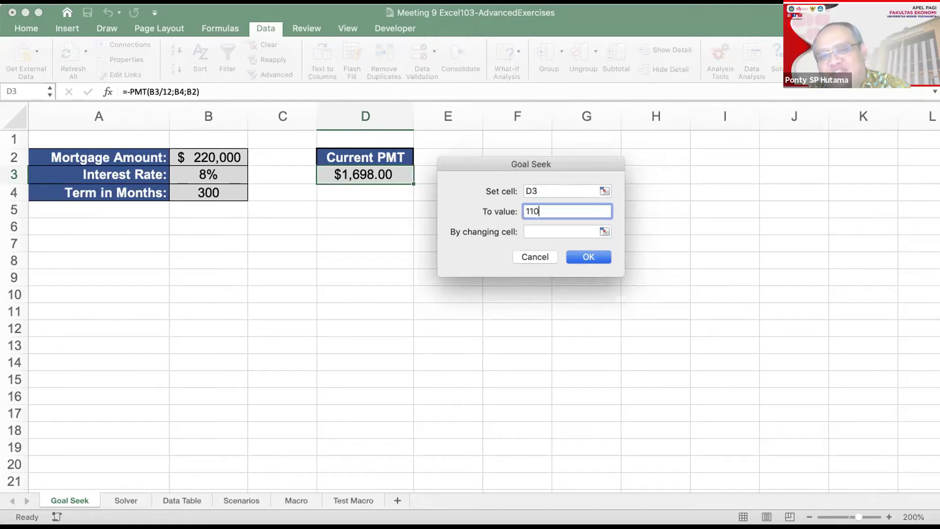
pyautogui.click(590, 230)
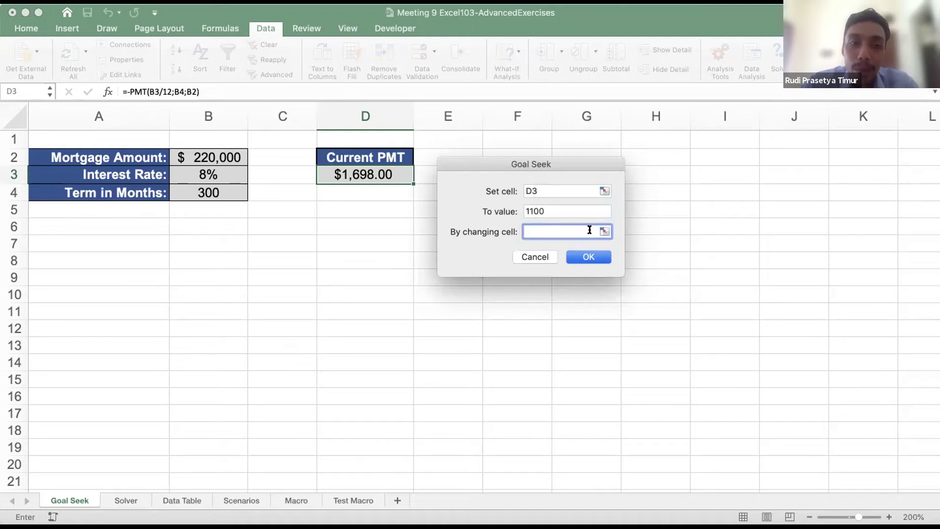
pyautogui.click(222, 174)
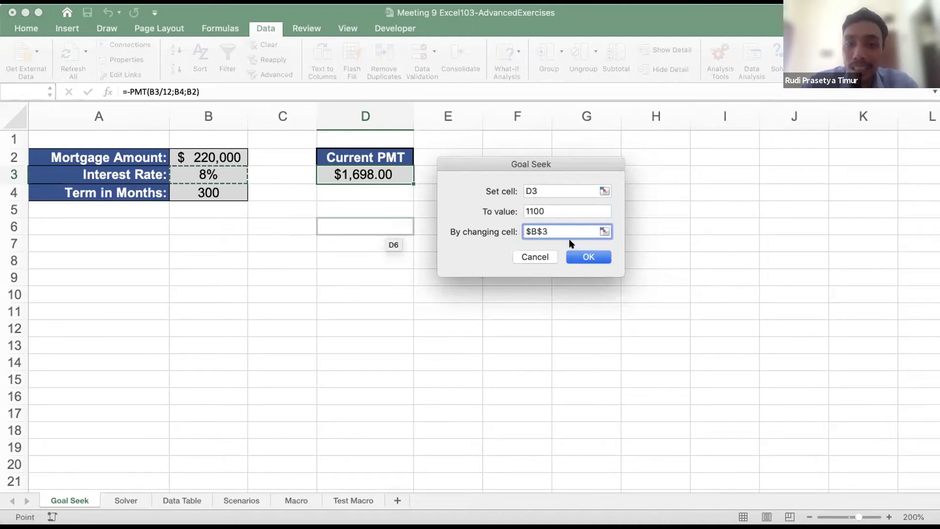
pyautogui.click(587, 257)
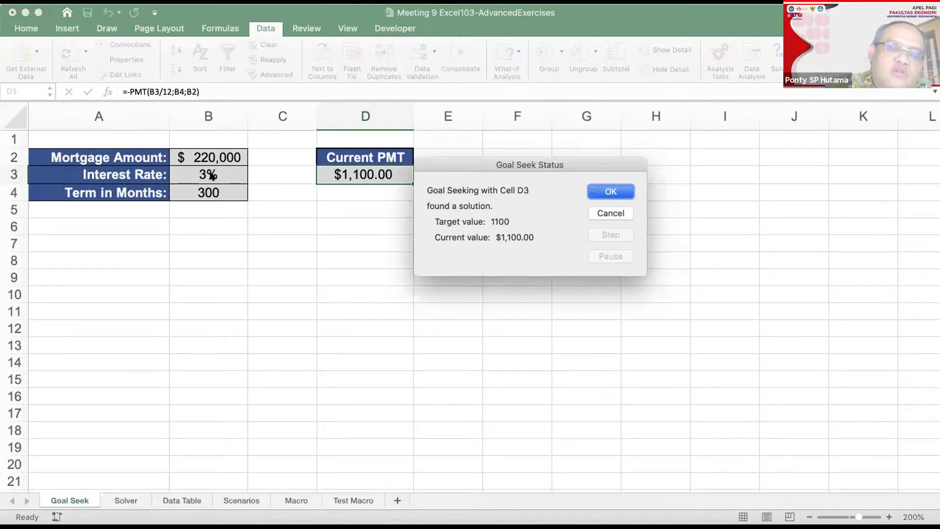
pyautogui.click(592, 211)
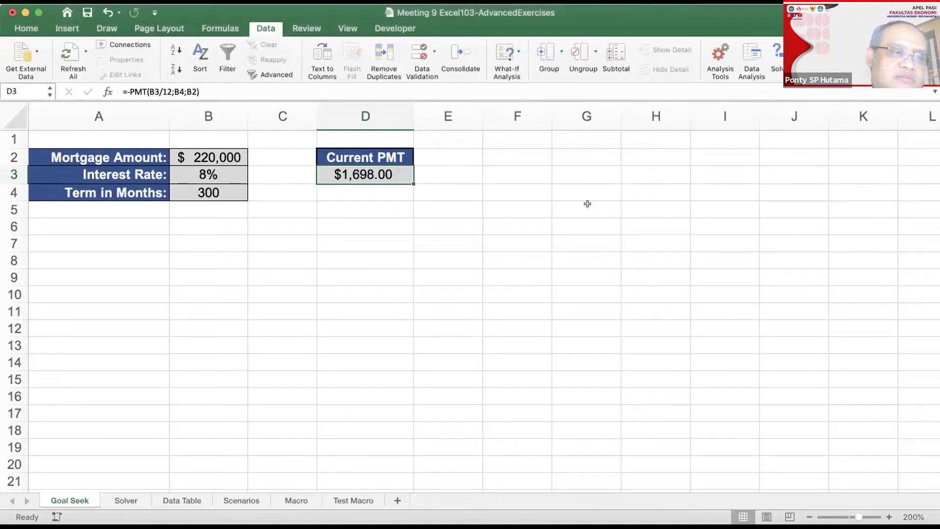
# Goal seek a payment of 1100 in D3 by changing the mortgage amount in B2, and accept the solution
pyautogui.click(507, 74)
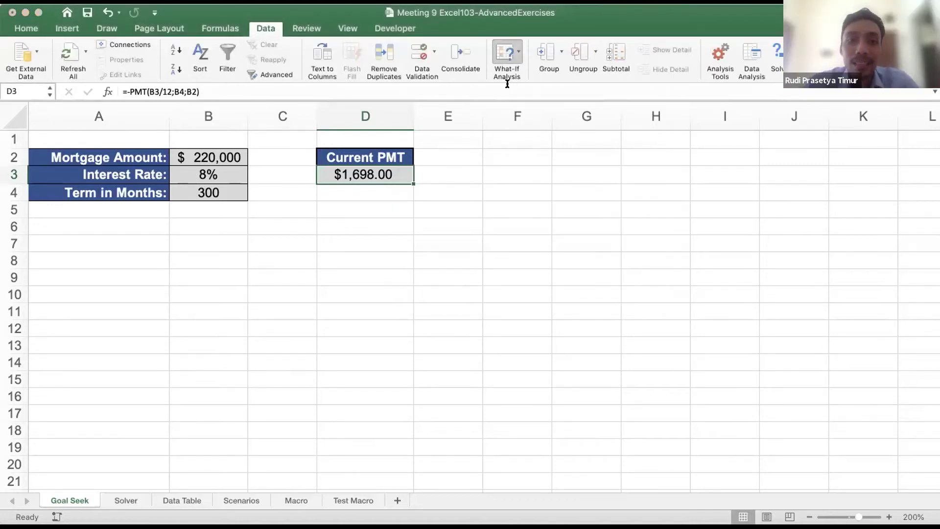
pyautogui.click(497, 114)
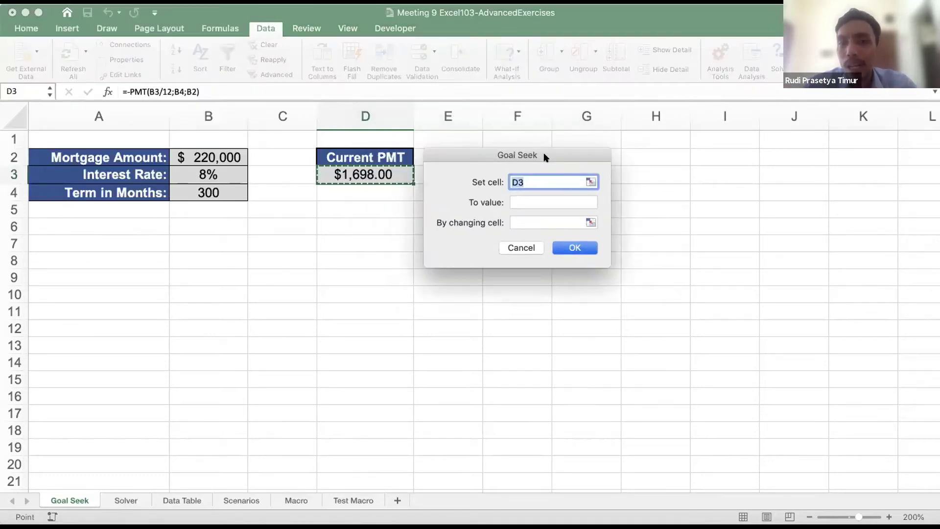
pyautogui.click(531, 200)
pyautogui.write('1100')
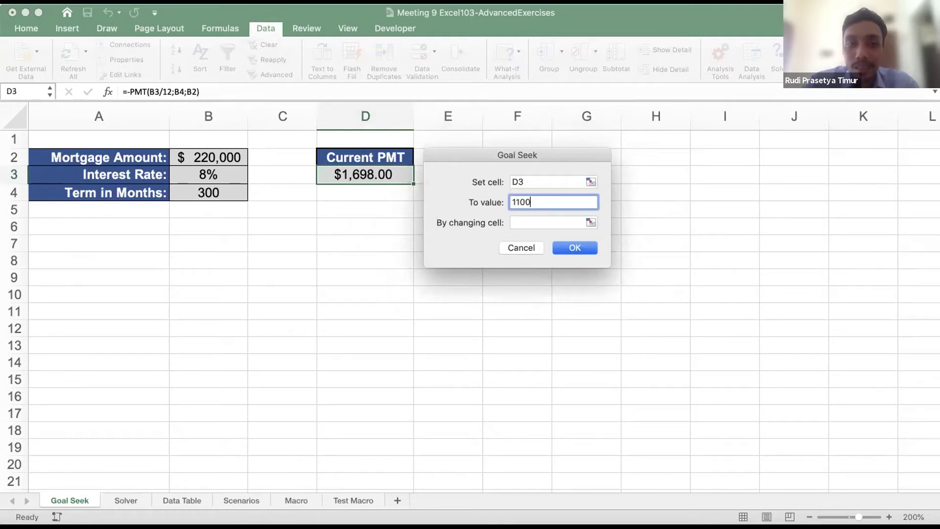
pyautogui.click(516, 220)
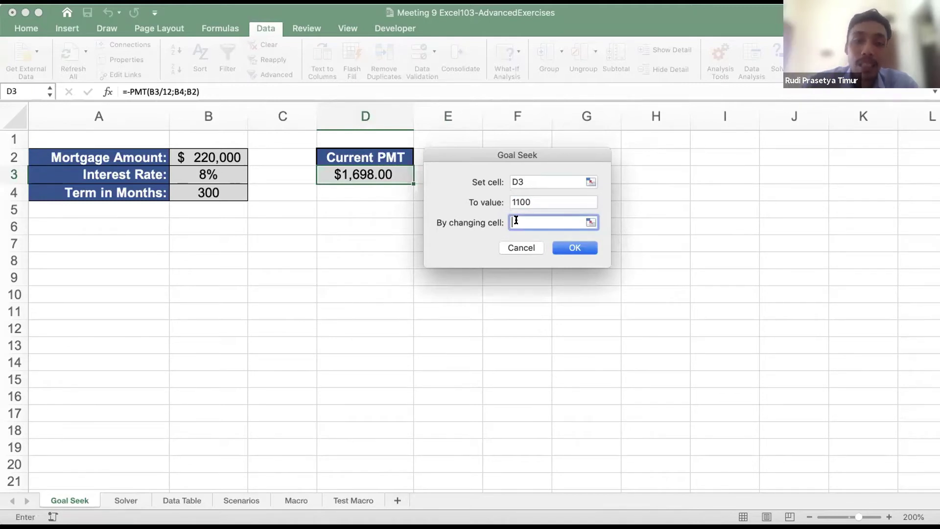
pyautogui.click(234, 155)
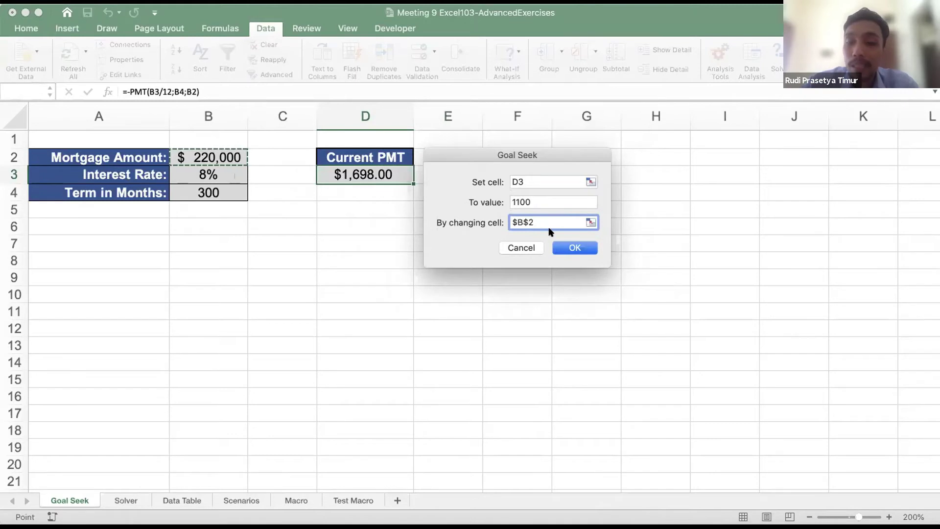
pyautogui.click(572, 246)
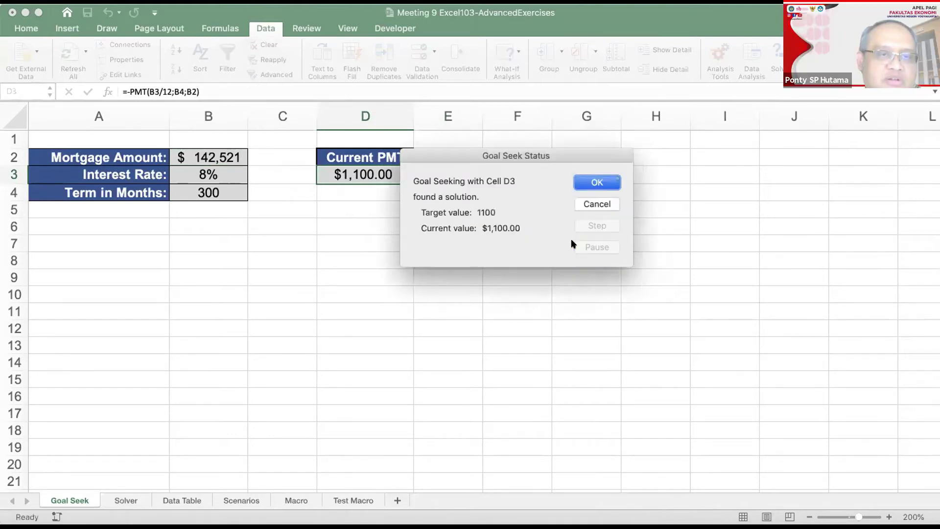
pyautogui.click(596, 182)
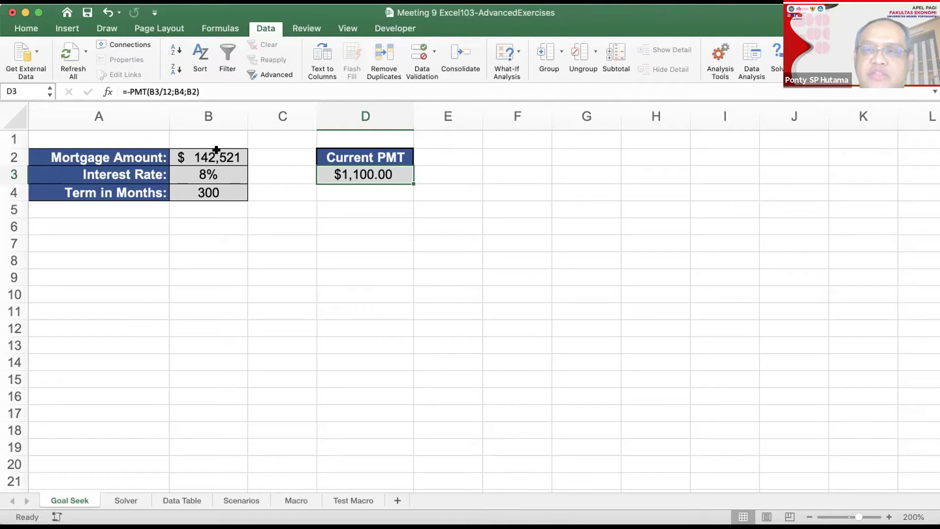
# Undo the accepted Goal Seek result for the mortgage amount
pyautogui.click(424, 175)
pyautogui.click(388, 174)
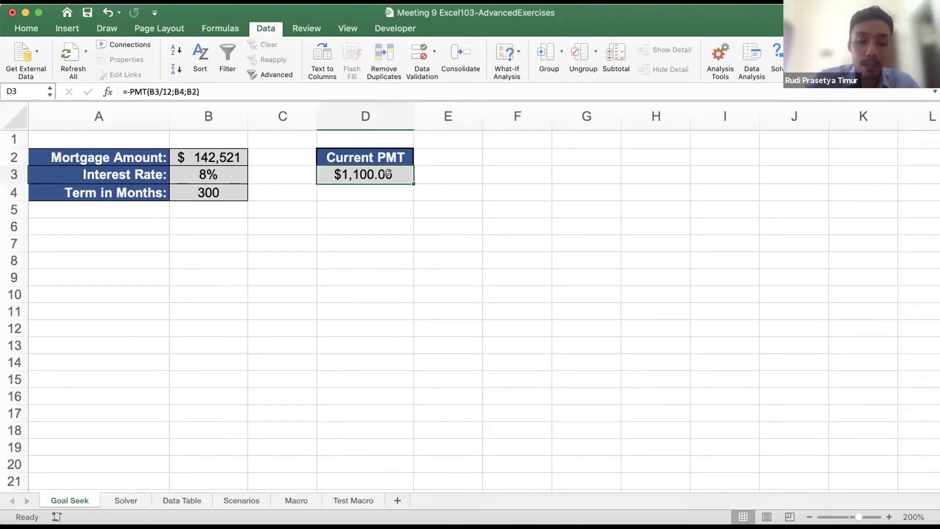
pyautogui.press('super+z')
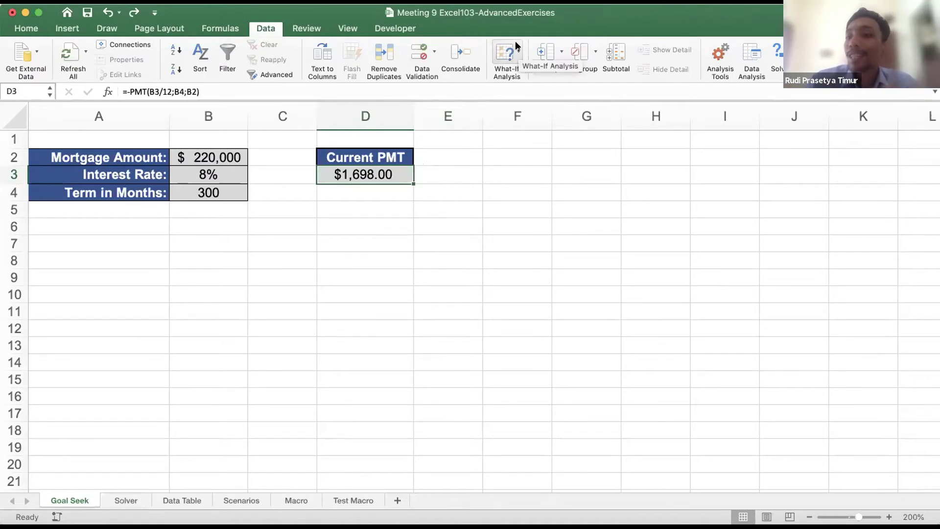
# Try seeking a payment of 1100 in D3 by changing the term in months in B4, and discard the result
pyautogui.click(511, 70)
pyautogui.click(519, 102)
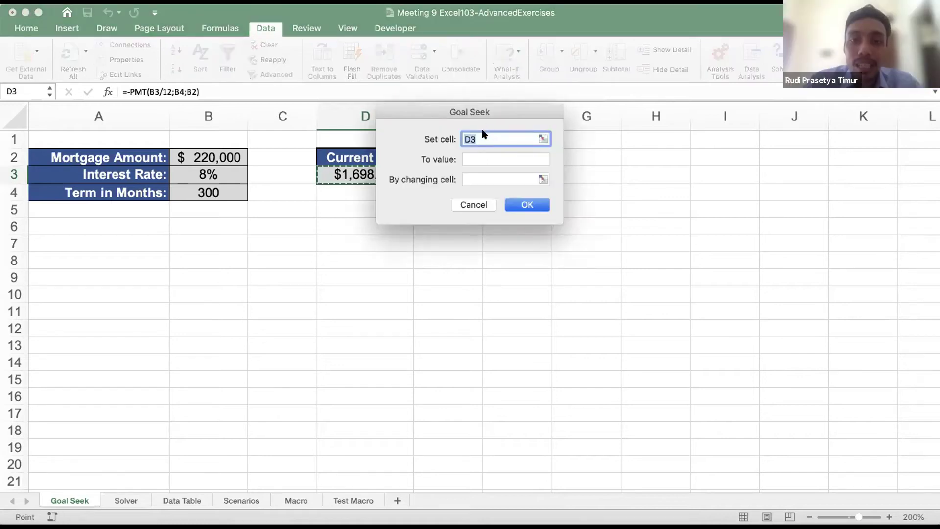
pyautogui.moveTo(440, 115); pyautogui.dragTo(493, 149)
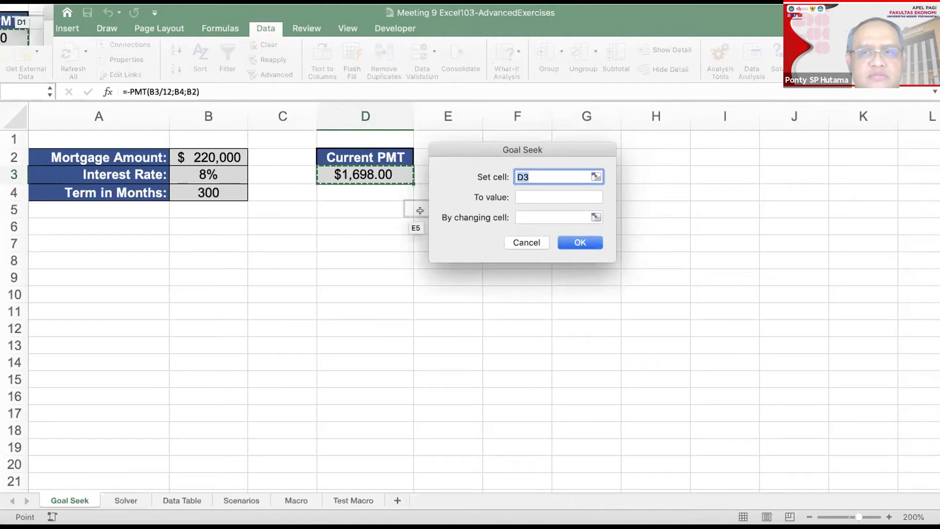
pyautogui.click(560, 195)
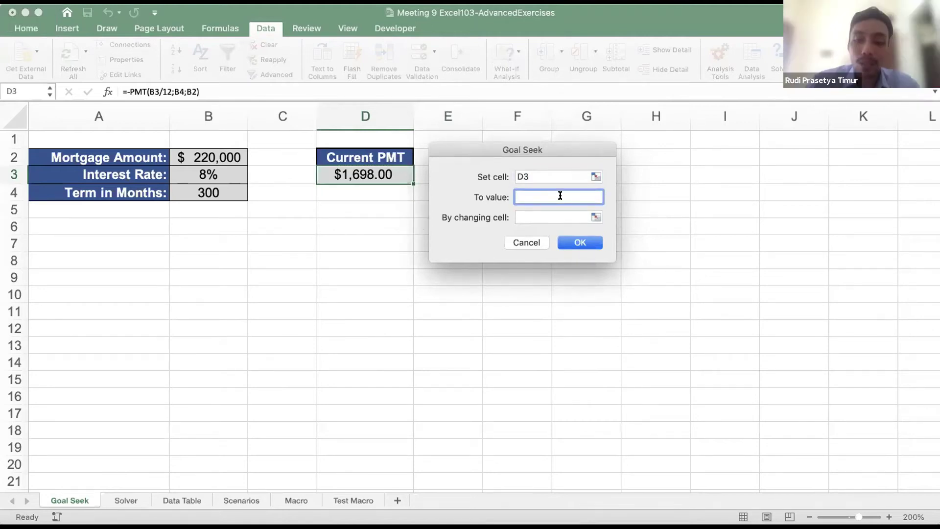
pyautogui.write('1100')
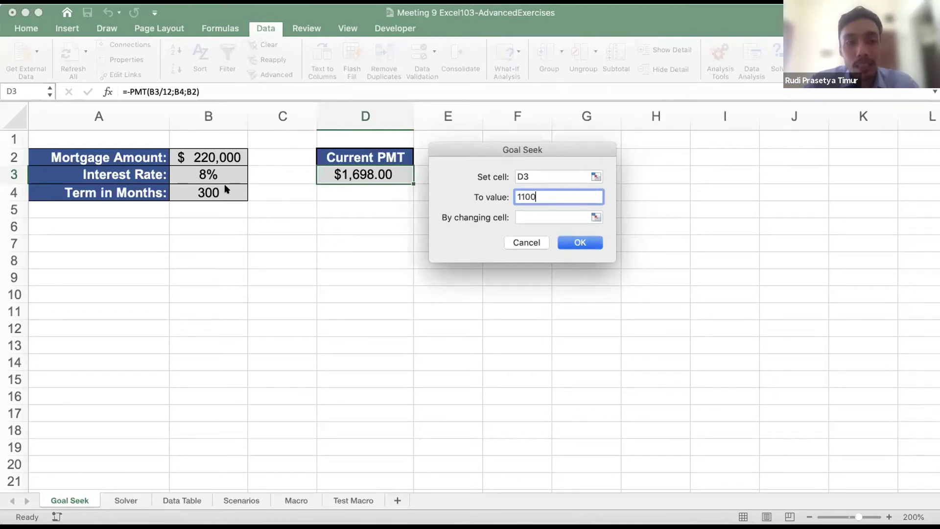
pyautogui.click(529, 218)
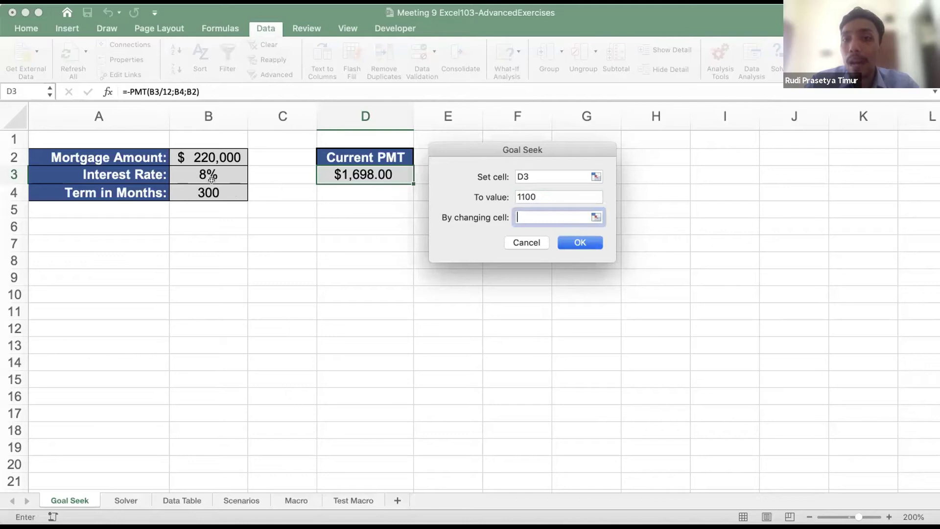
pyautogui.click(179, 185)
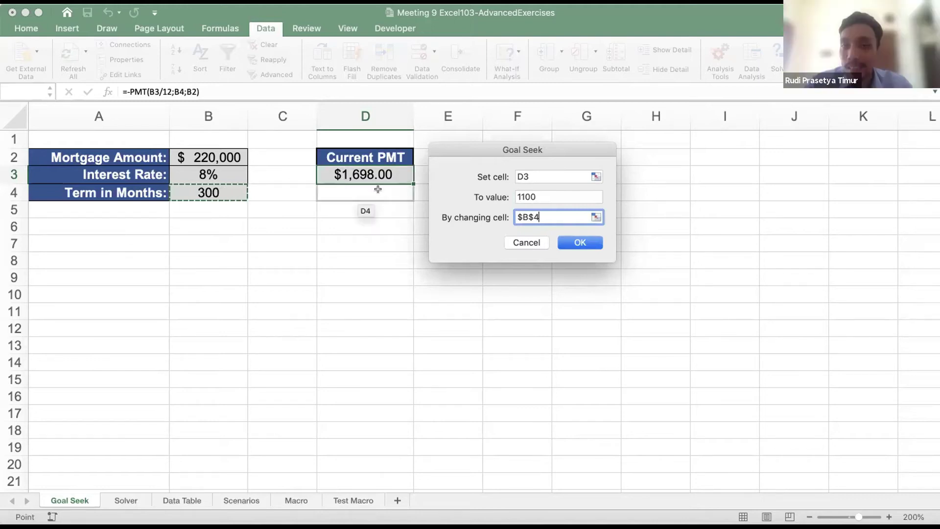
pyautogui.click(577, 240)
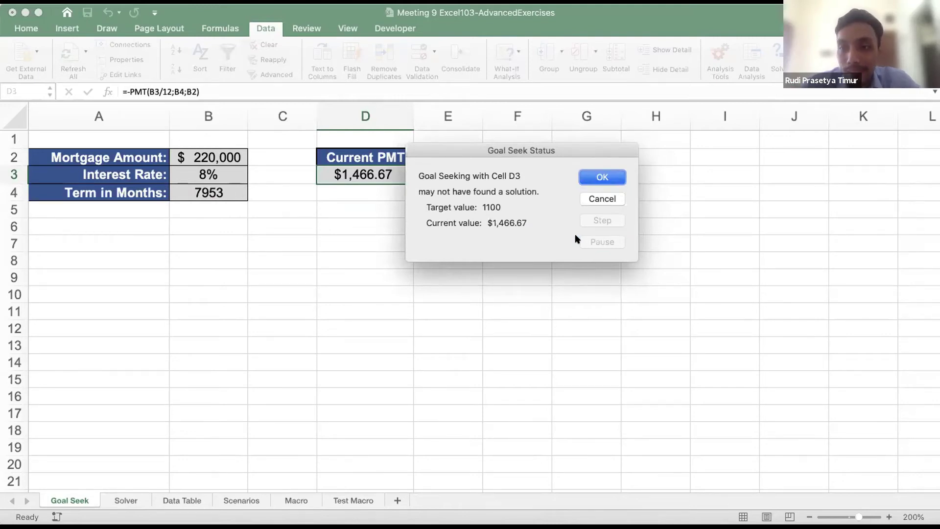
pyautogui.click(593, 198)
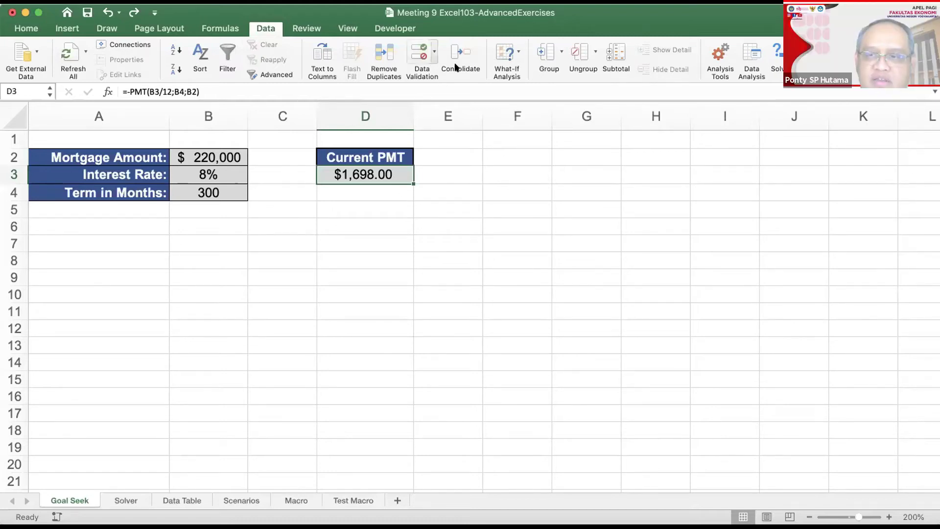
# Try seeking a payment of 1500 in D3 by changing the term in months in B4, and discard the solution
pyautogui.click(508, 69)
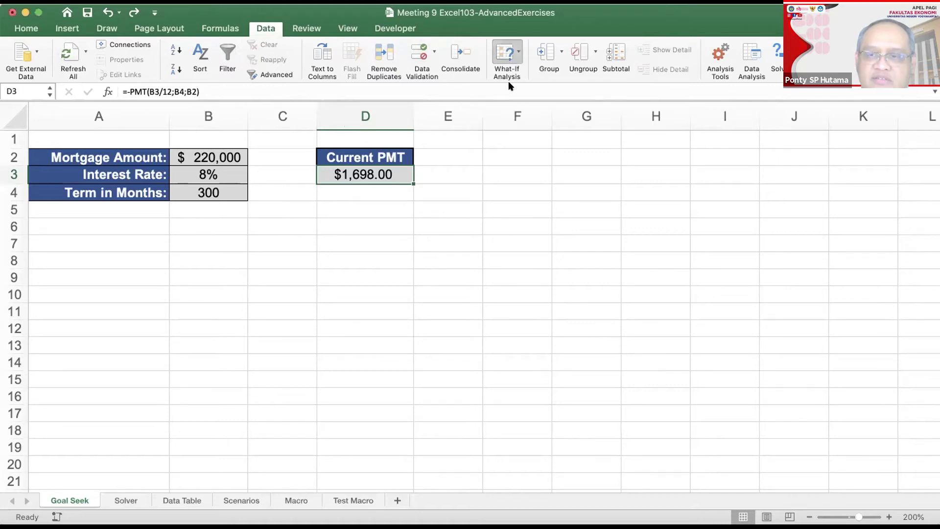
pyautogui.click(511, 93)
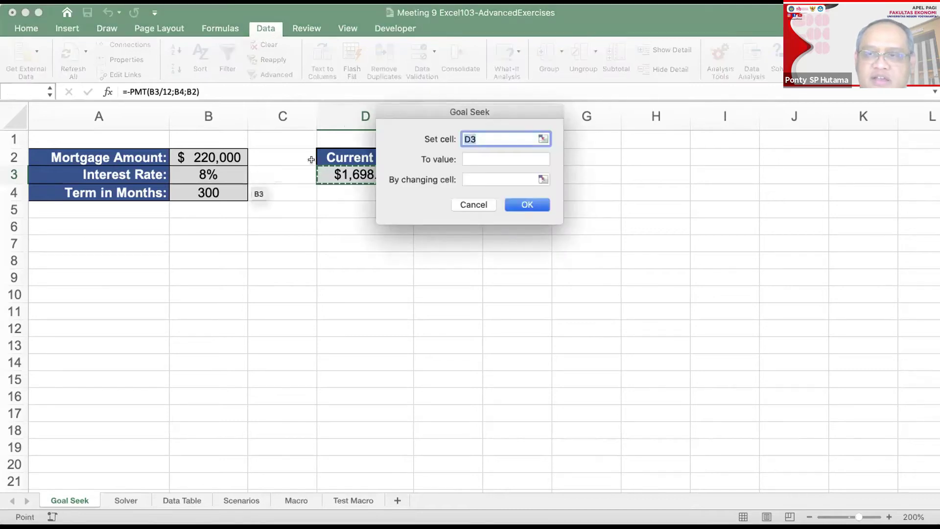
pyautogui.click(472, 159)
pyautogui.write('1100')
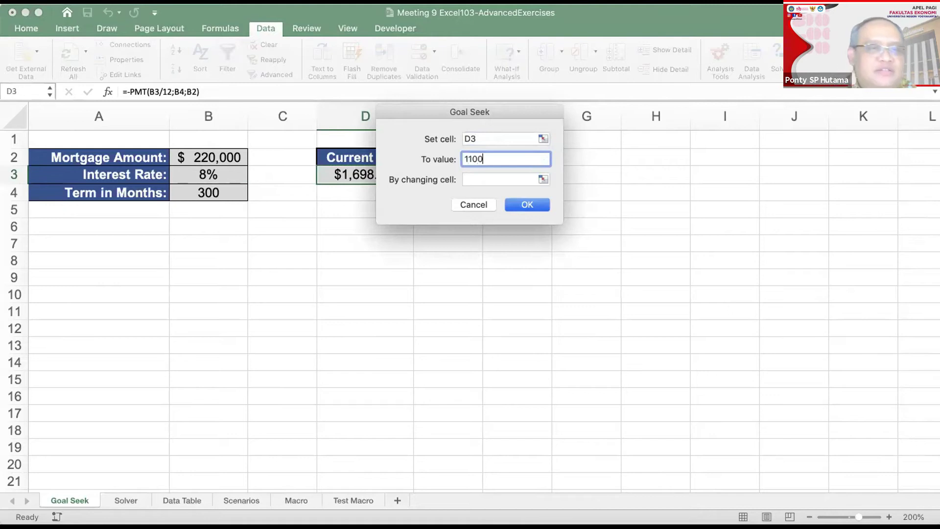
pyautogui.press('BackSpace')
pyautogui.press('BackSpace')
pyautogui.press('BackSpace')
pyautogui.write('500')
pyautogui.click(513, 179)
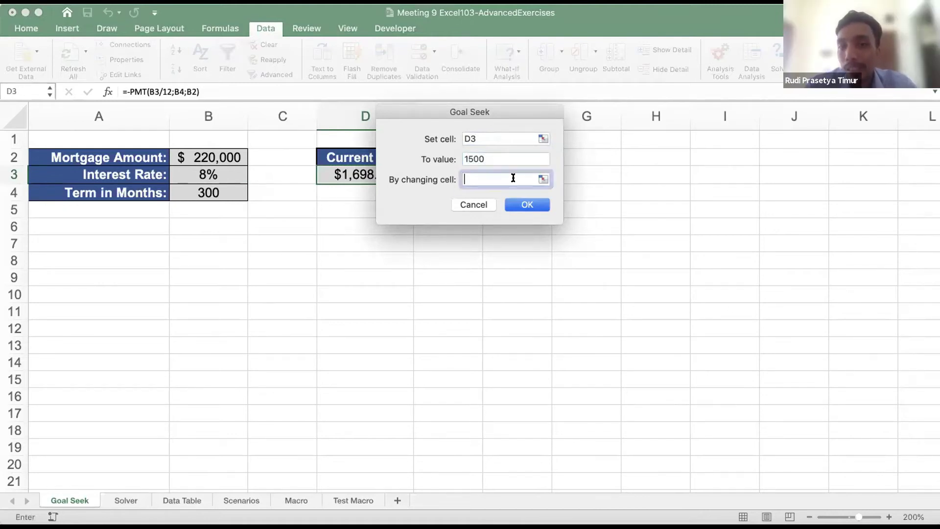
pyautogui.click(242, 195)
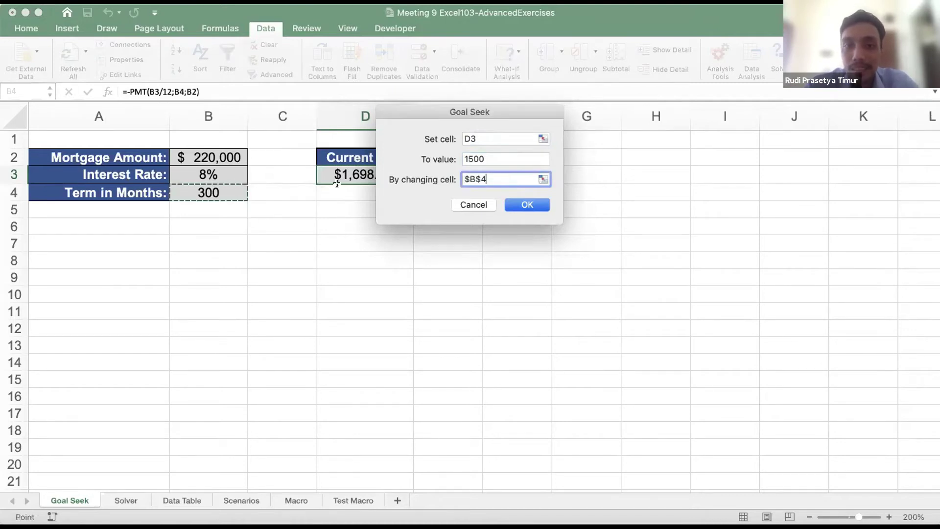
pyautogui.click(522, 207)
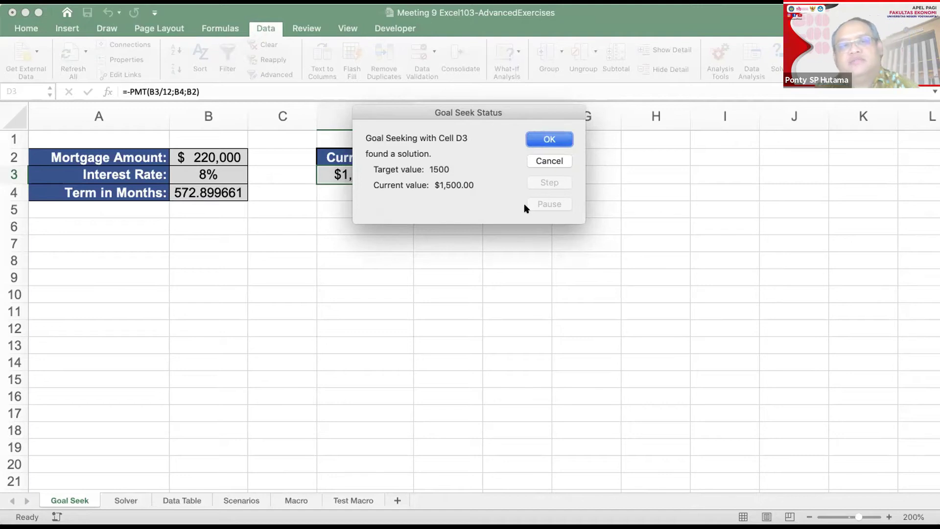
pyautogui.click(549, 160)
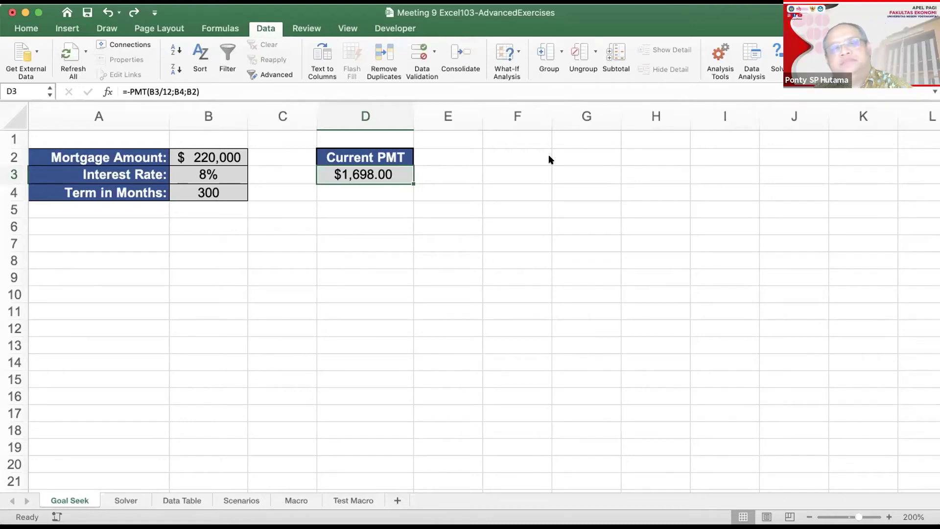
# Examine the plant production table, the listed constraints and the total shipping cost cell H8 on the Solver sheet
pyautogui.click(240, 202)
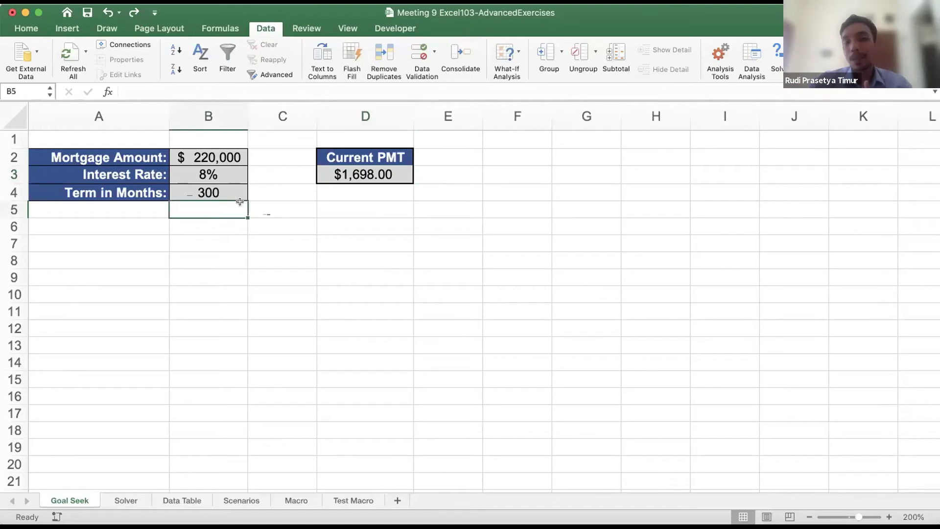
pyautogui.click(119, 500)
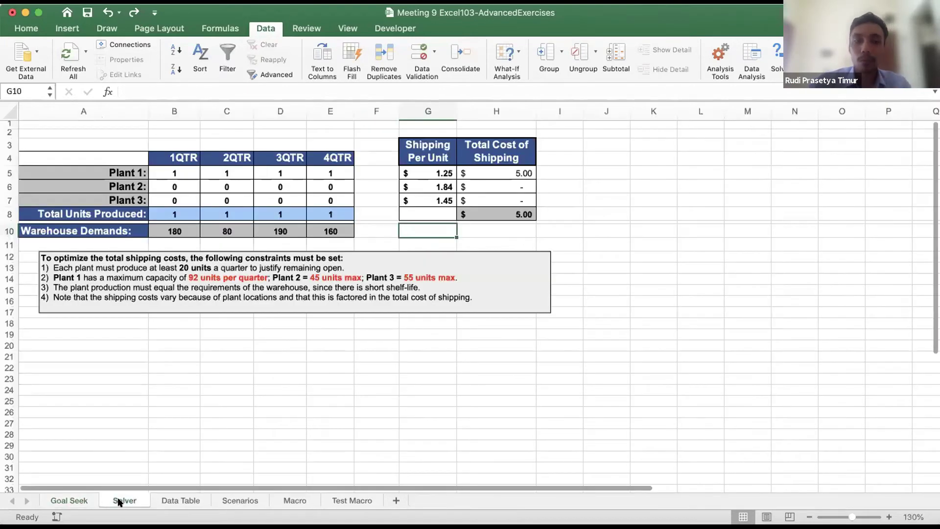
pyautogui.click(176, 389)
pyautogui.click(185, 330)
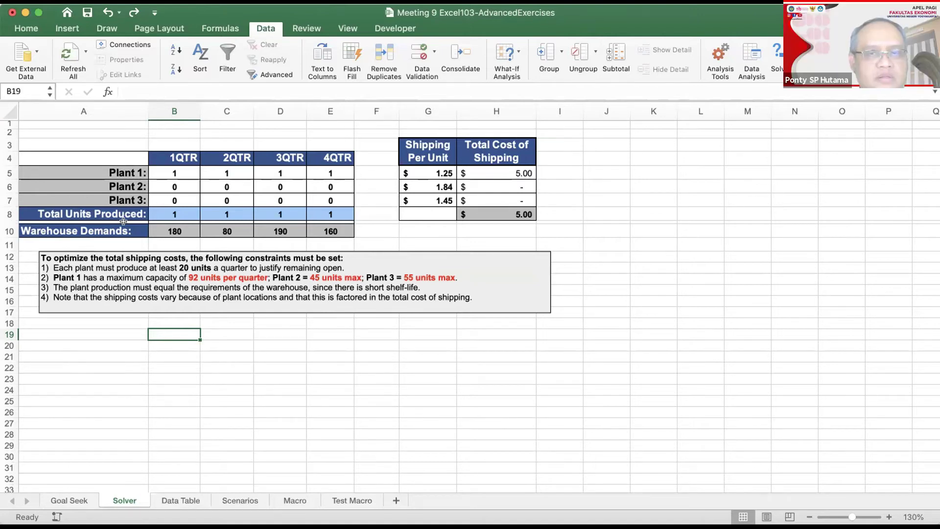
pyautogui.click(152, 268)
pyautogui.moveTo(151, 268); pyautogui.dragTo(526, 291)
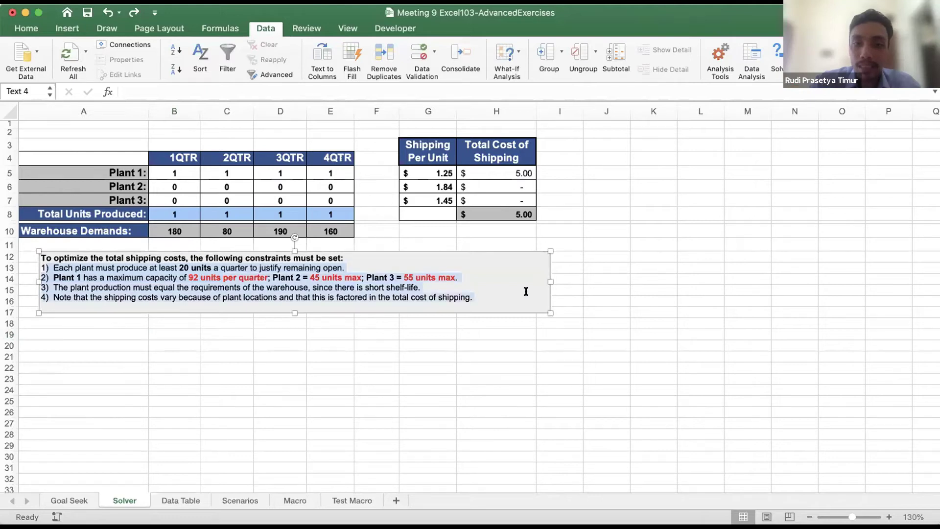
pyautogui.click(607, 290)
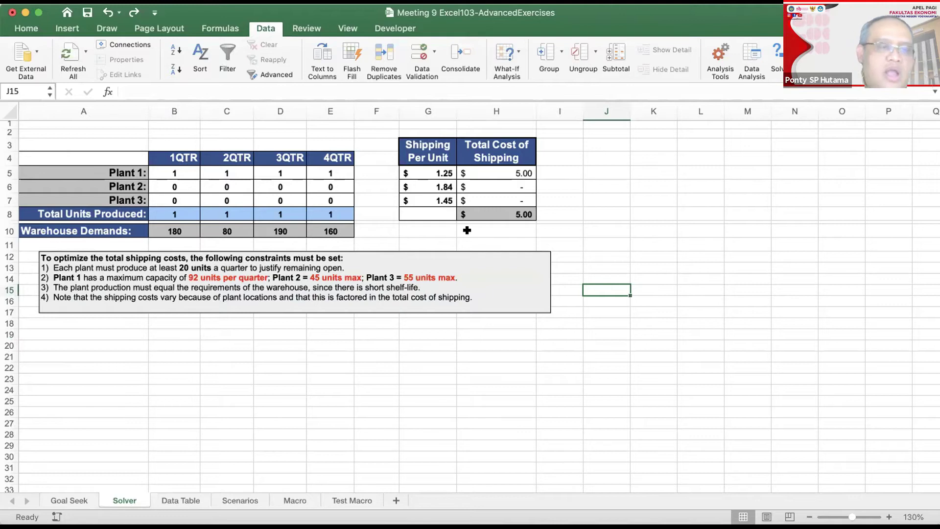
pyautogui.click(500, 214)
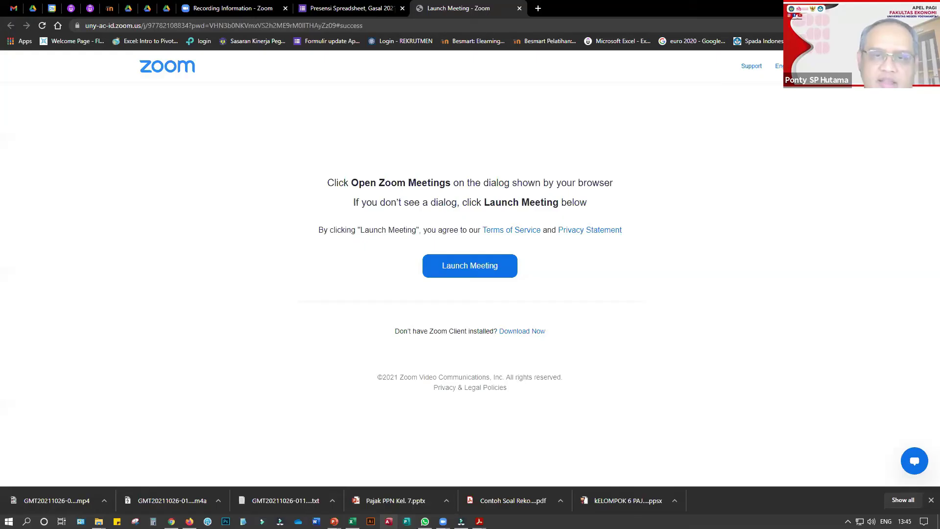
# Switch to the Excel workbook and disable the Solver Add-in among the Excel add-ins
pyautogui.hotkey('alt', 'Tab')
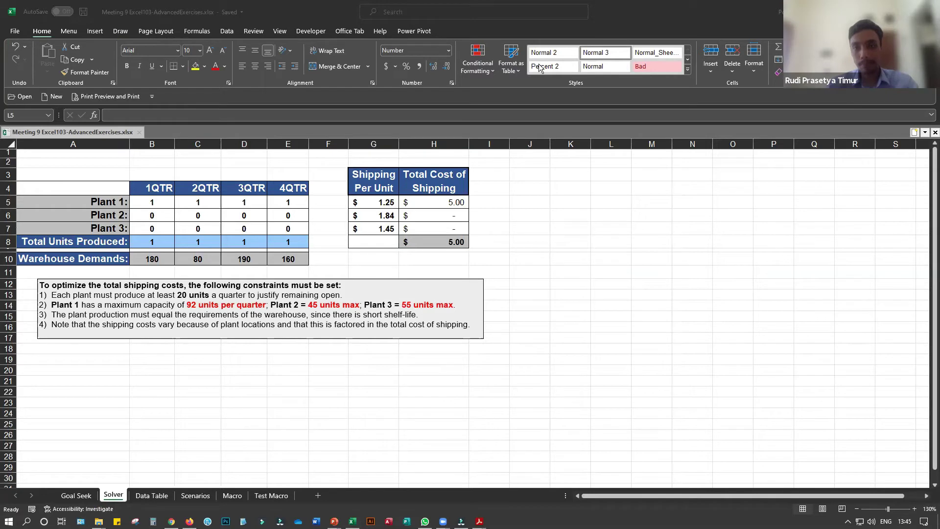
pyautogui.click(248, 24)
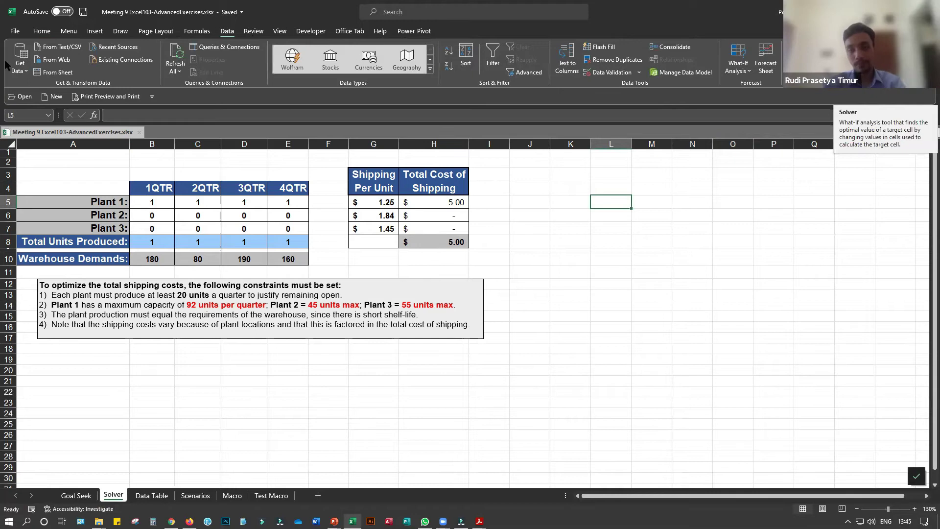
pyautogui.click(15, 32)
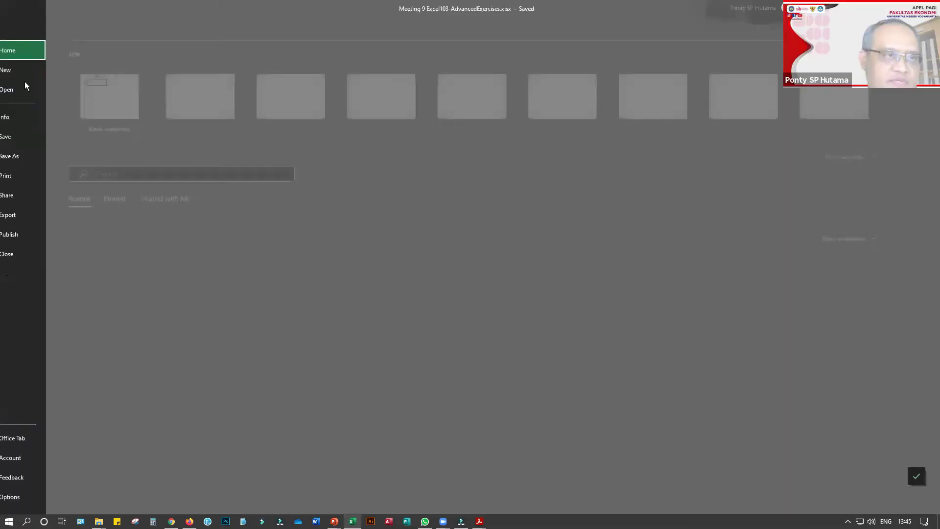
pyautogui.click(38, 498)
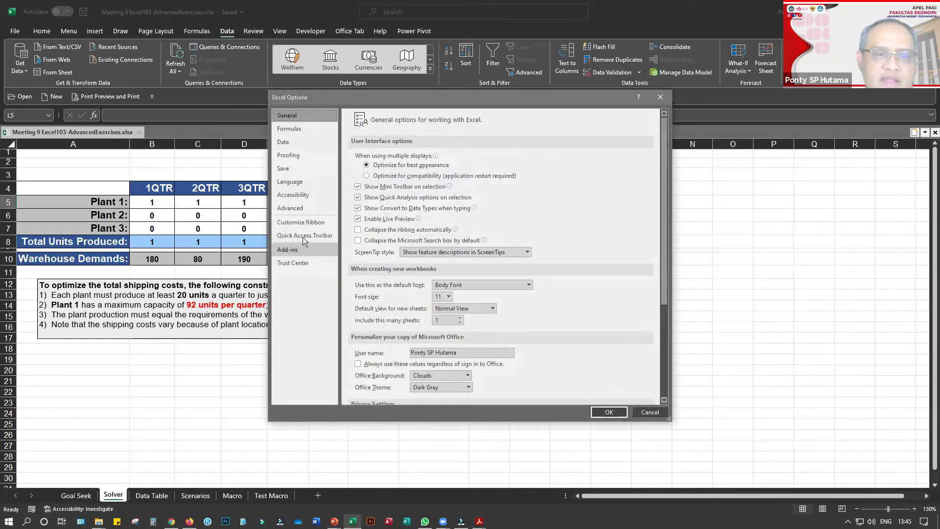
pyautogui.moveTo(454, 98); pyautogui.dragTo(311, 101)
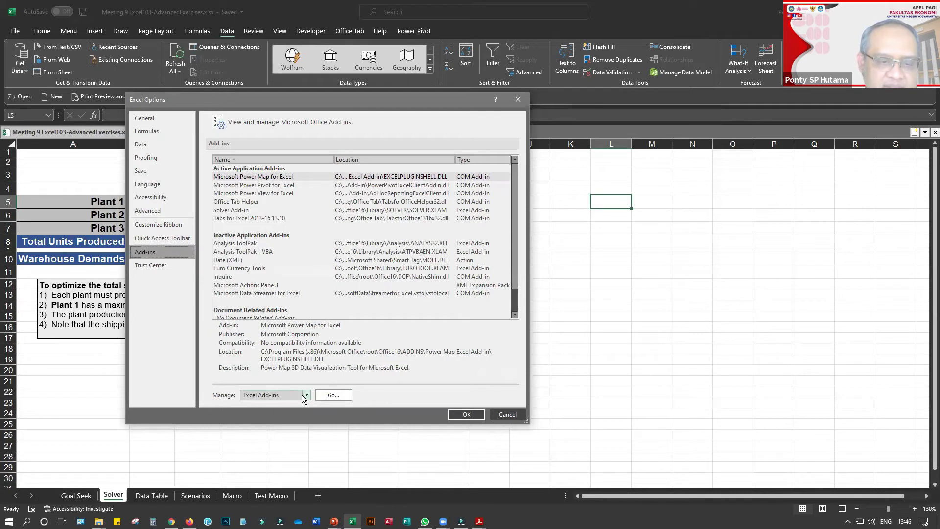
pyautogui.click(326, 393)
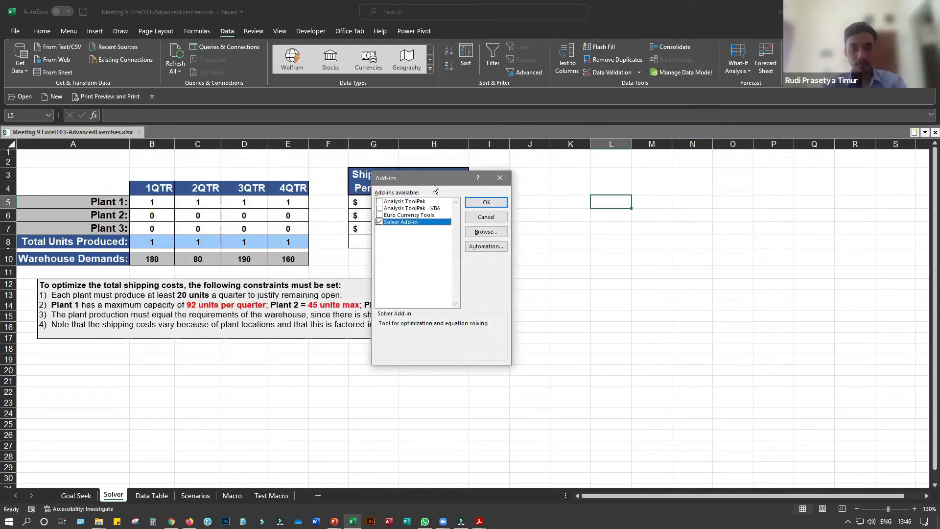
pyautogui.moveTo(432, 184); pyautogui.dragTo(529, 211)
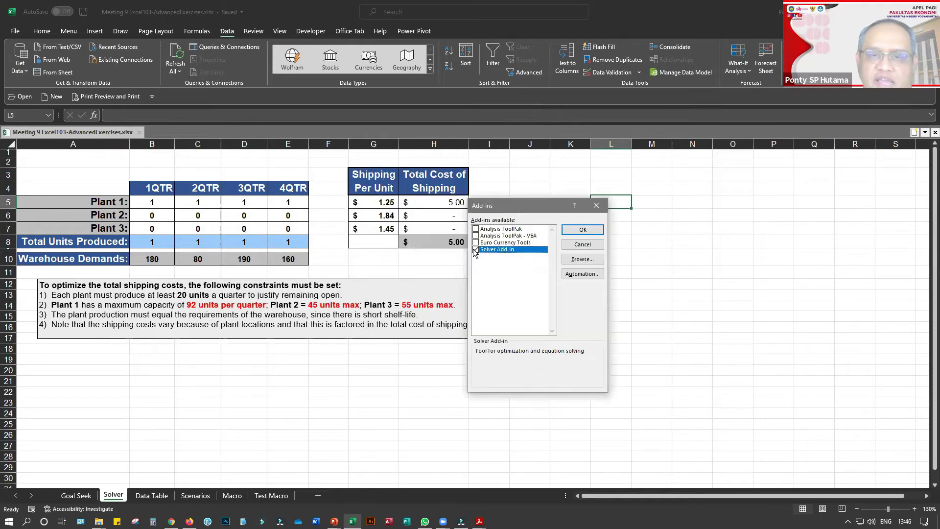
pyautogui.click(475, 249)
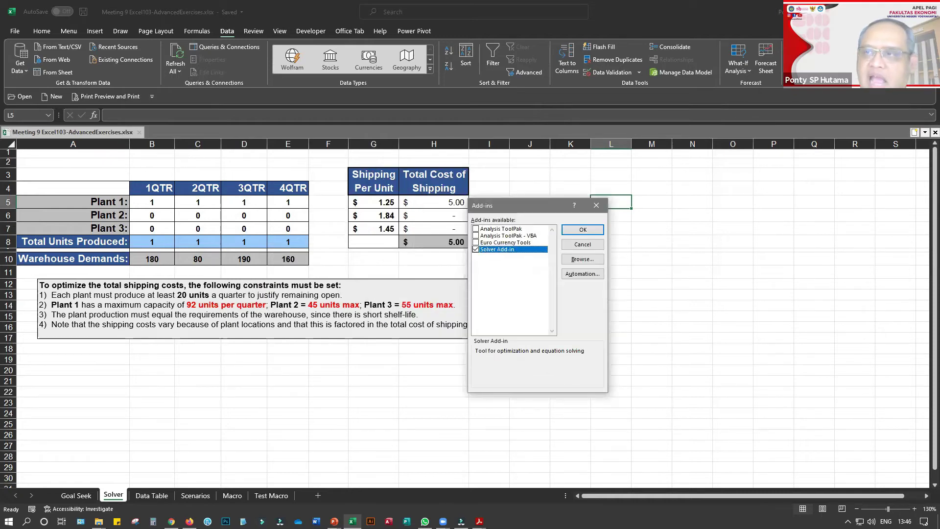
pyautogui.click(475, 249)
pyautogui.click(572, 229)
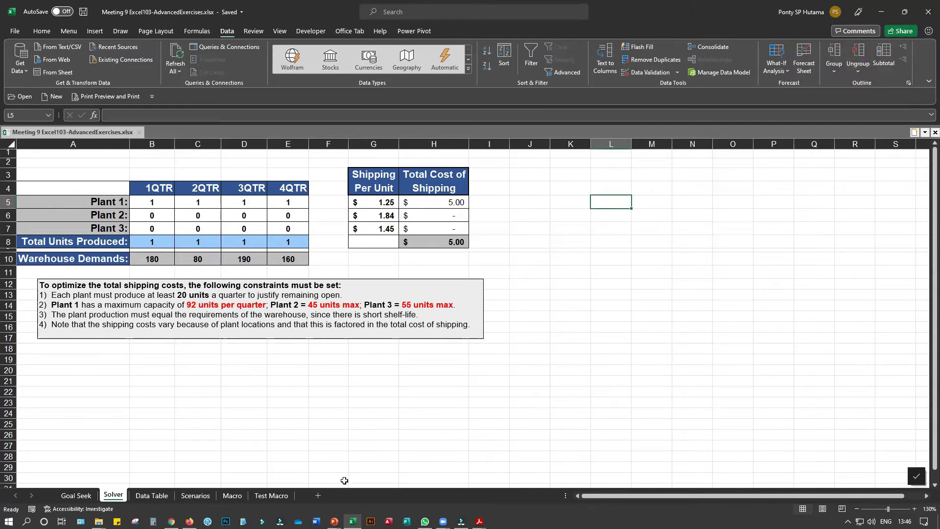
# Enable the Solver Add-in among the Excel add-ins
pyautogui.click(15, 31)
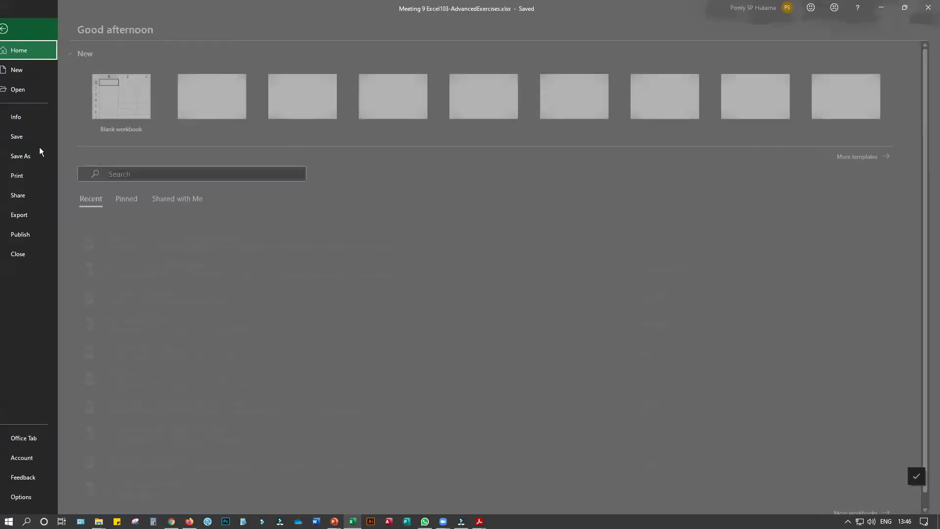
pyautogui.click(33, 497)
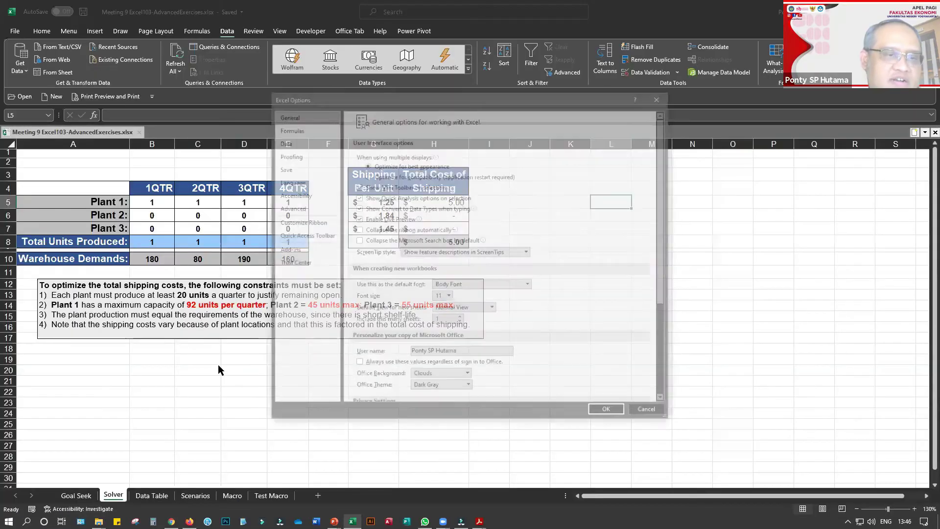
pyautogui.click(284, 249)
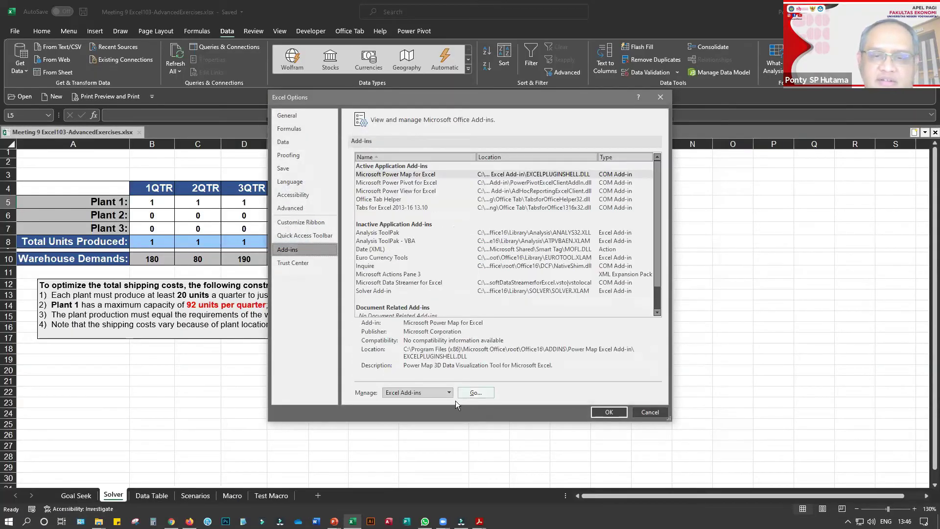
pyautogui.press('Tab')
pyautogui.press('Return')
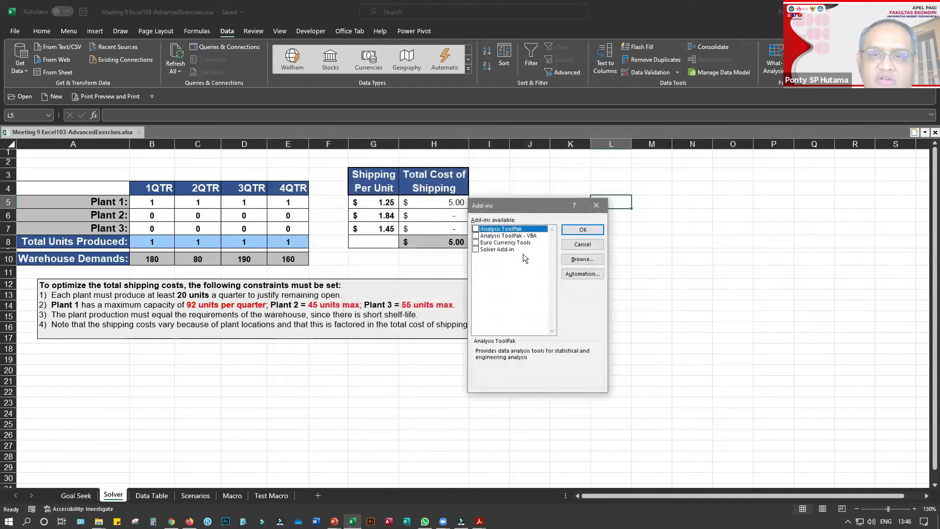
pyautogui.click(475, 249)
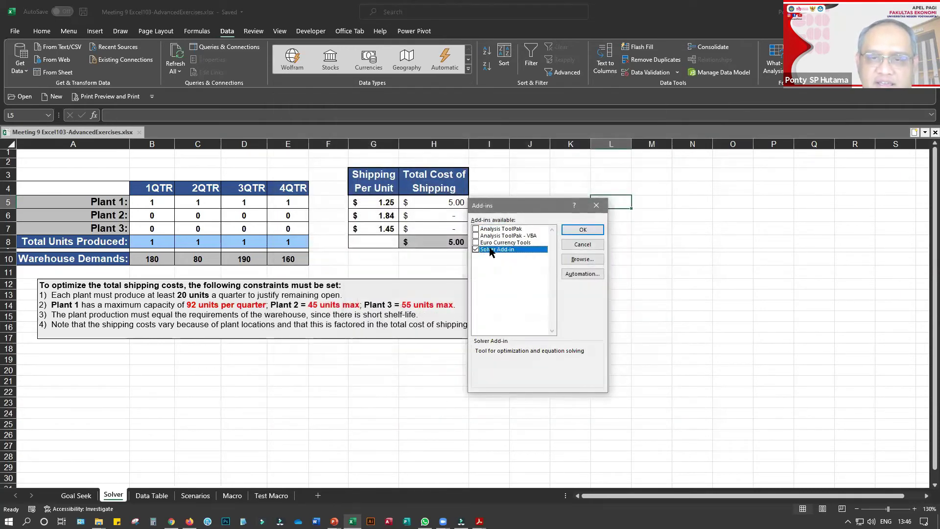
pyautogui.click(594, 228)
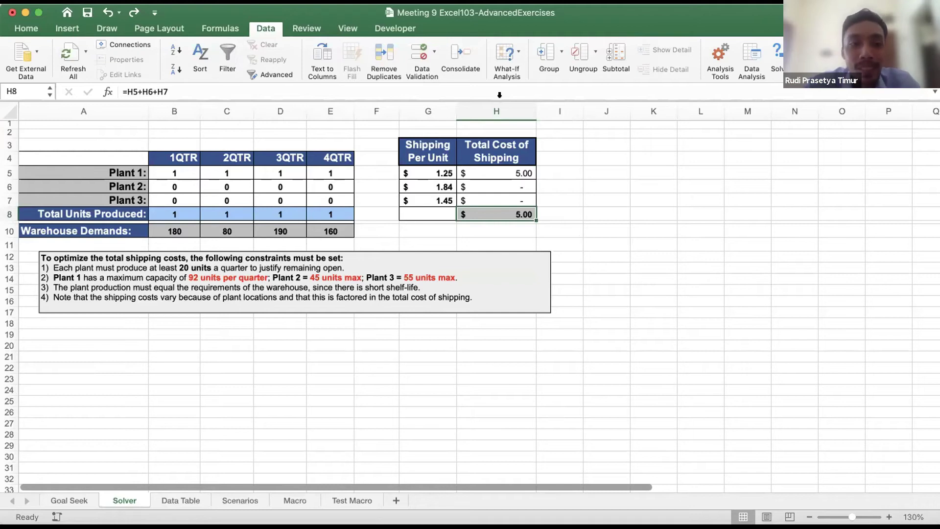
pyautogui.click(497, 111)
pyautogui.click(174, 172)
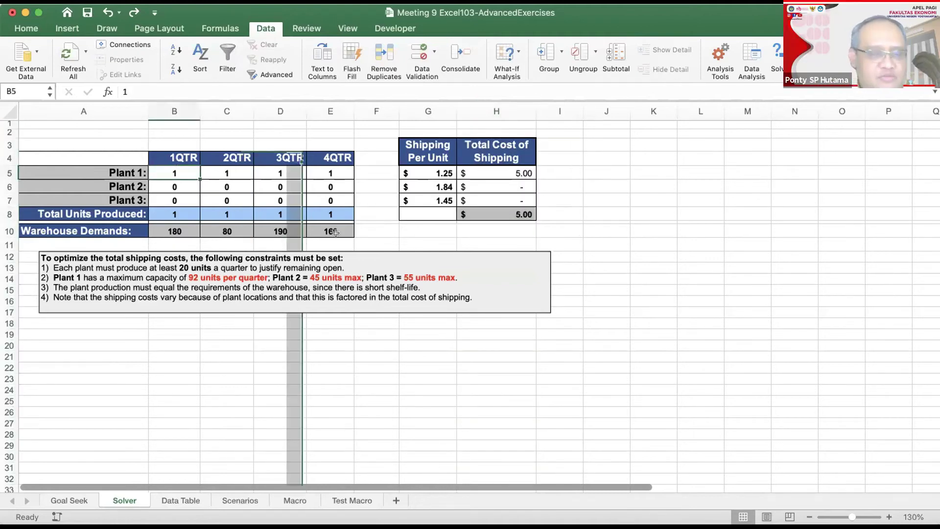
pyautogui.scroll(5, 410, 260)
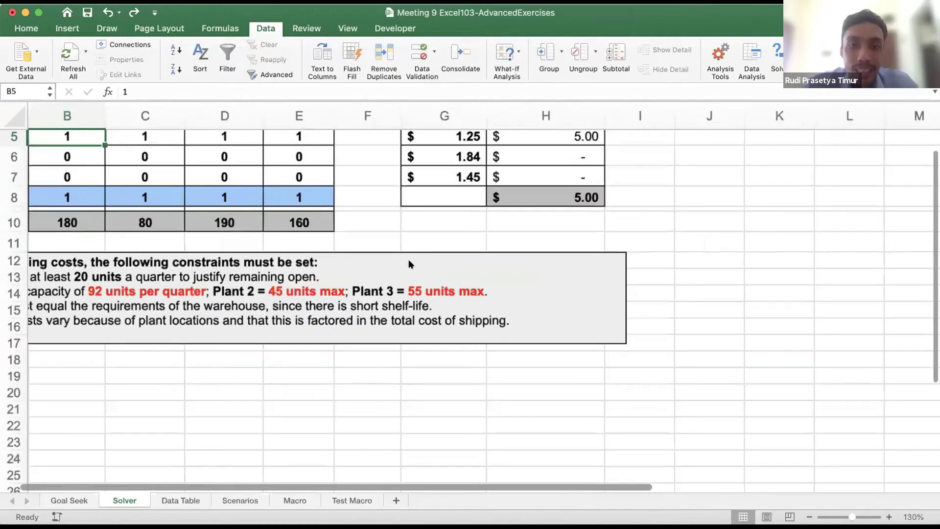
pyautogui.hscroll(-5, 410, 261)
pyautogui.scroll(2, 410, 261)
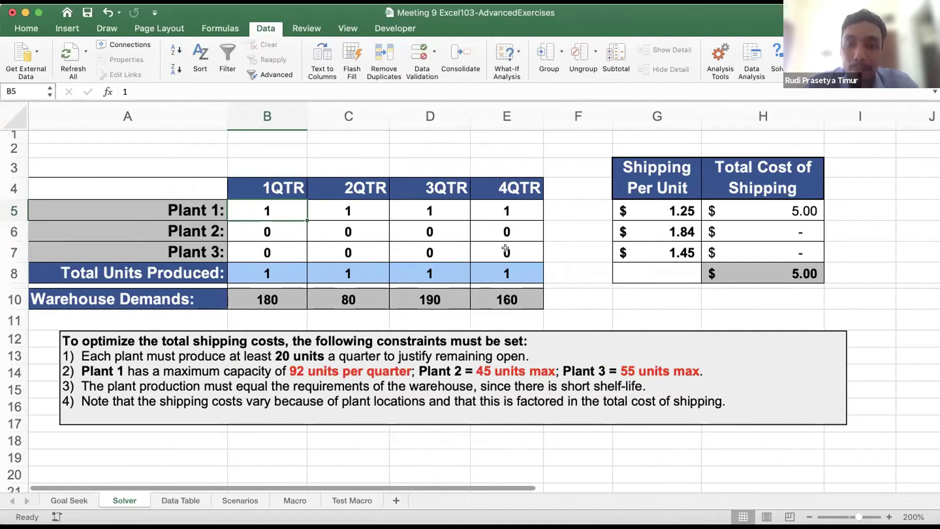
pyautogui.click(771, 62)
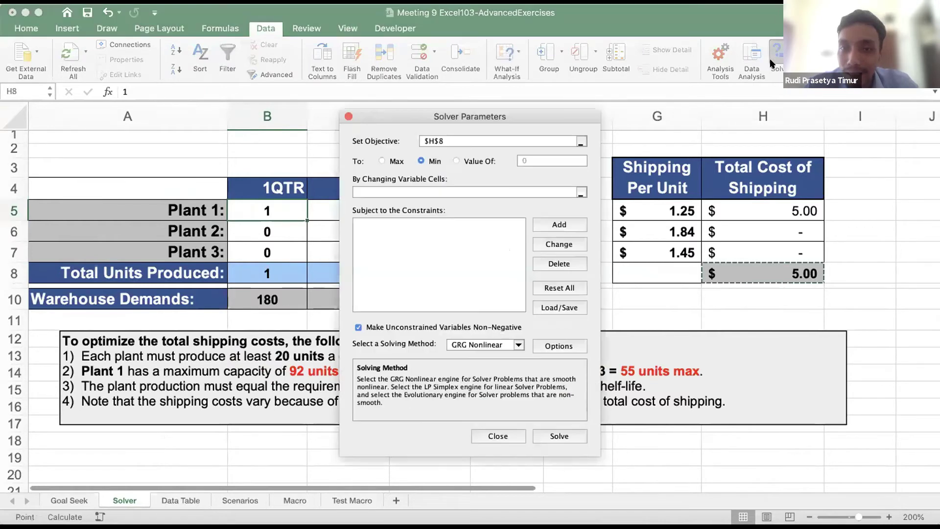
pyautogui.moveTo(551, 105); pyautogui.dragTo(564, 54)
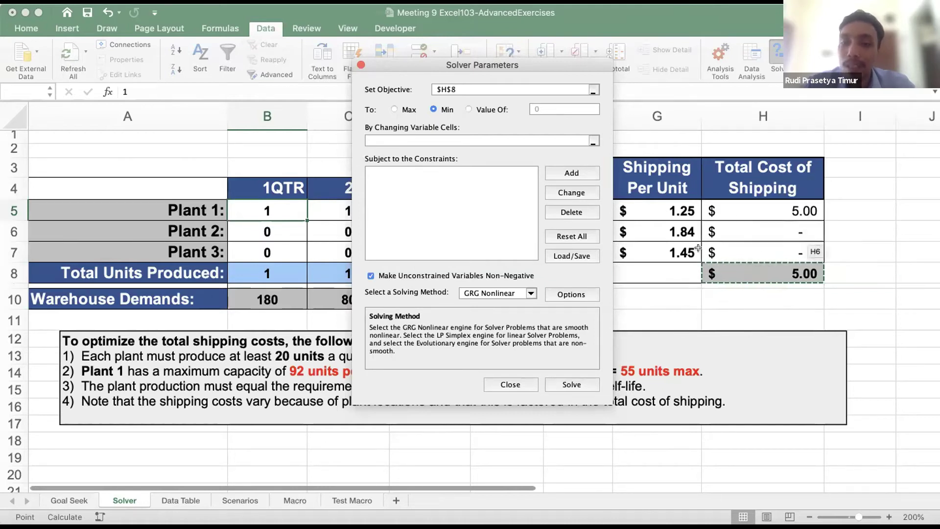
pyautogui.click(524, 383)
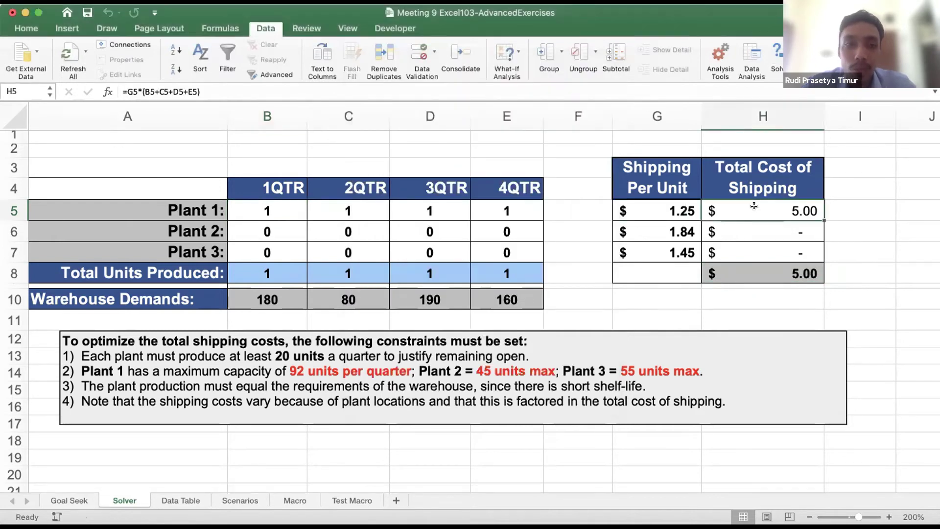
# Examine the formulas in H5, H6 and H7 that compute each plant's total shipping cost
pyautogui.click(683, 83)
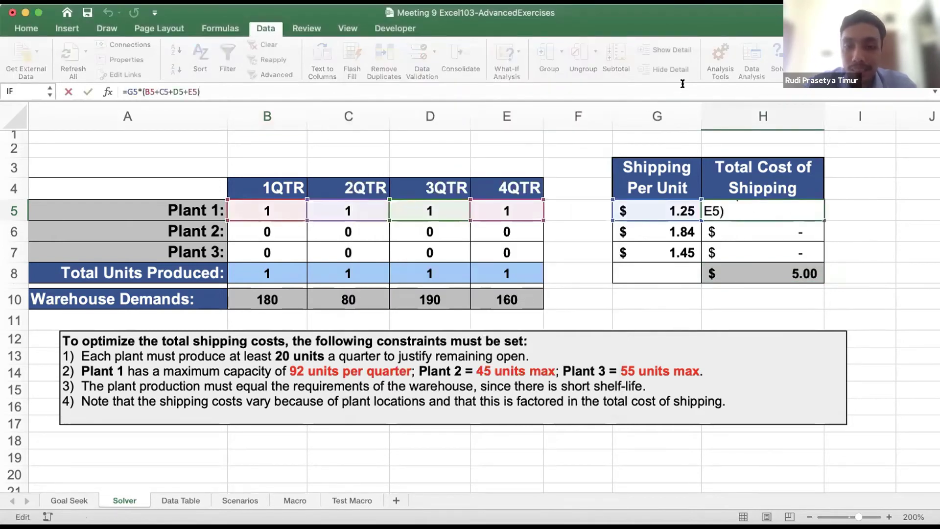
pyautogui.press('Return')
pyautogui.press('F2')
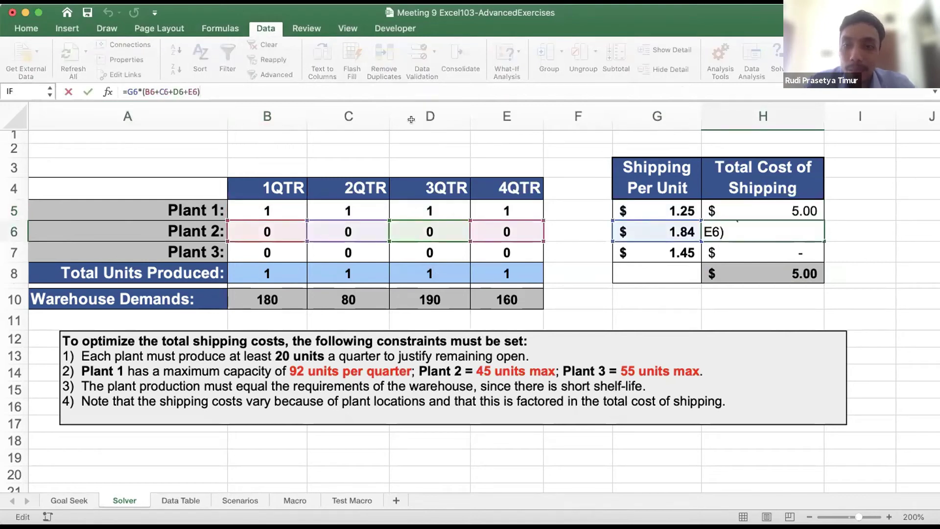
pyautogui.press('Return')
pyautogui.press('F2')
pyautogui.press('Return')
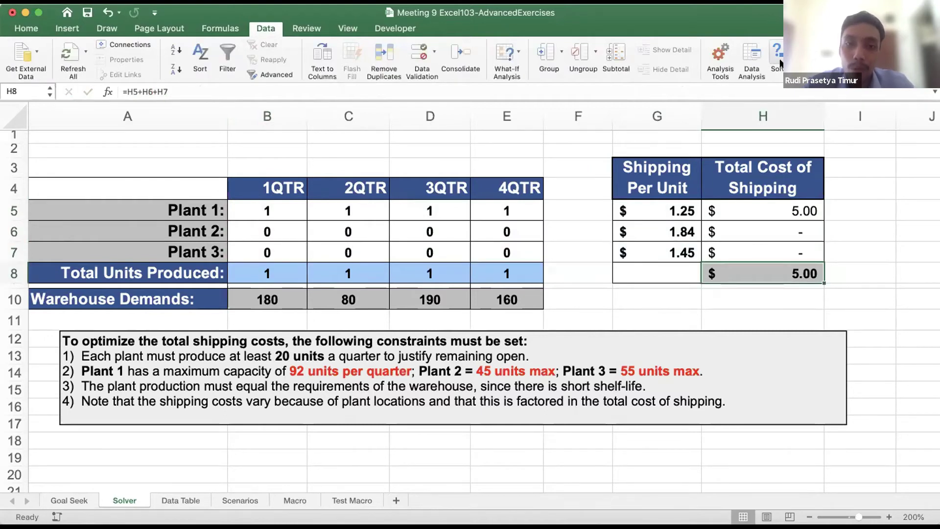
# Open Solver for minimizing H8 and set the changing variable cells to the quarterly plant production B5:E7
pyautogui.click(780, 64)
pyautogui.moveTo(560, 64); pyautogui.dragTo(831, 58)
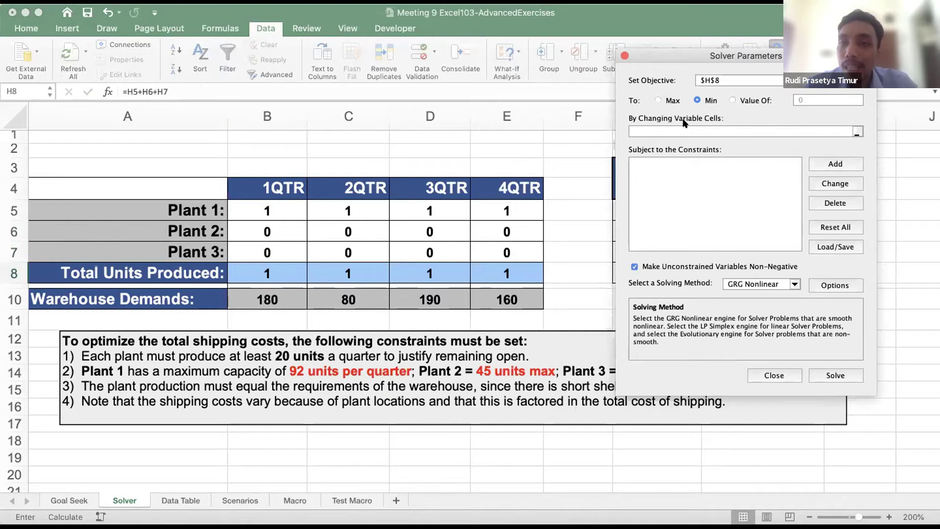
pyautogui.click(827, 127)
pyautogui.click(856, 132)
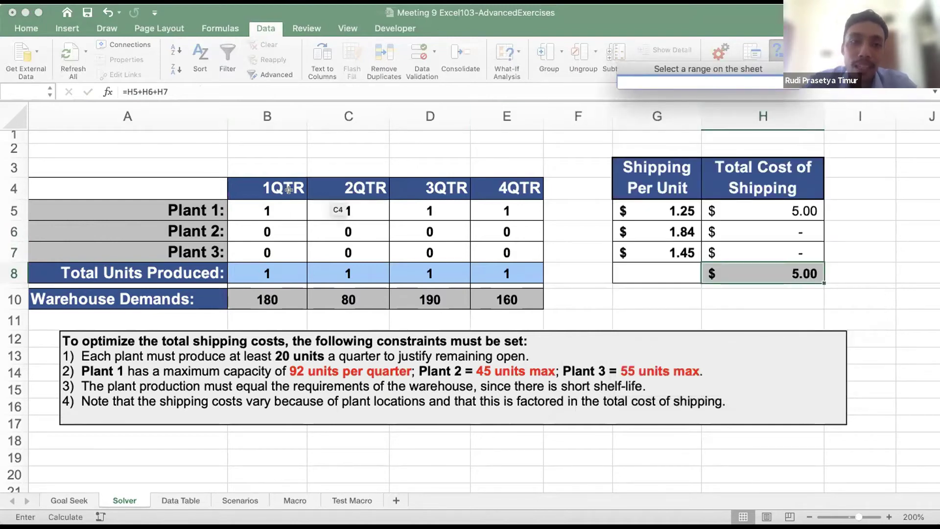
pyautogui.moveTo(254, 208); pyautogui.dragTo(480, 243)
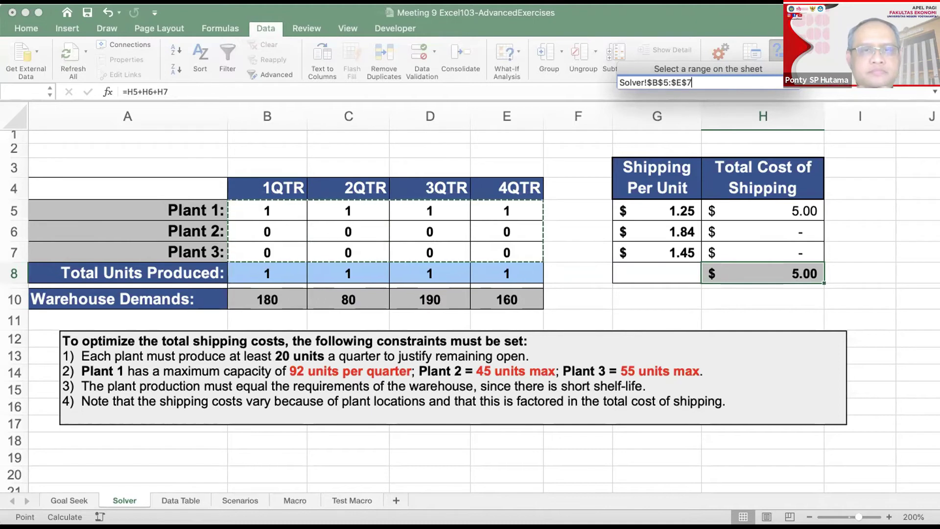
pyautogui.click(793, 85)
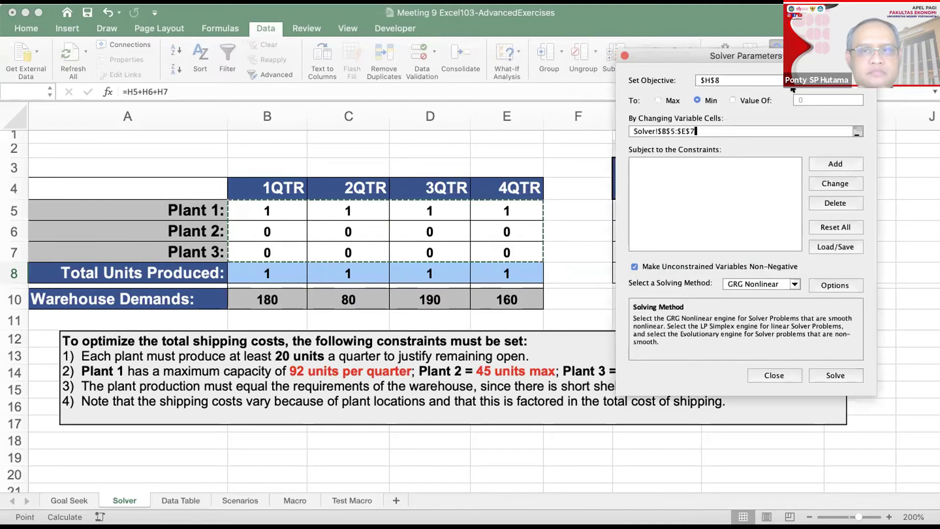
# Add a Solver constraint requiring the plant production cells B5:E7 to be >= 20
pyautogui.click(832, 163)
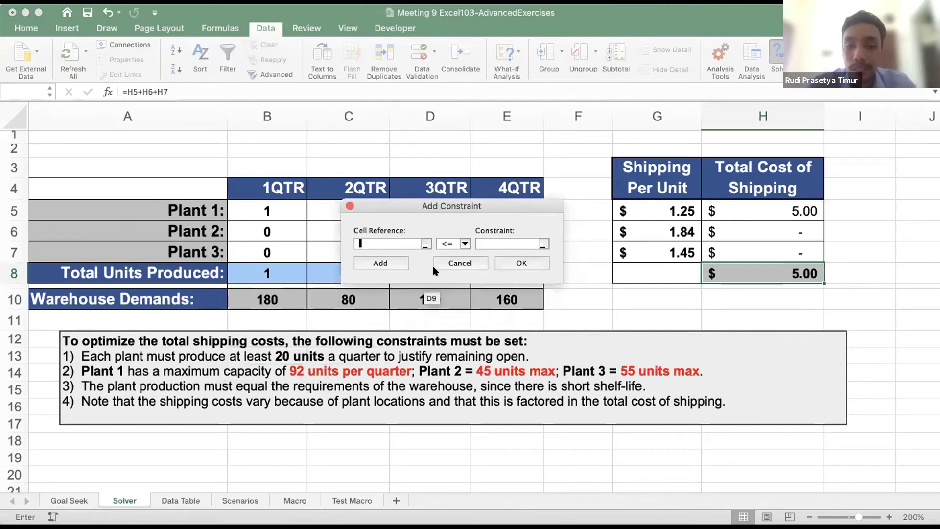
pyautogui.moveTo(457, 208); pyautogui.dragTo(606, 100)
pyautogui.click(282, 232)
pyautogui.click(272, 204)
pyautogui.moveTo(223, 232); pyautogui.dragTo(207, 252)
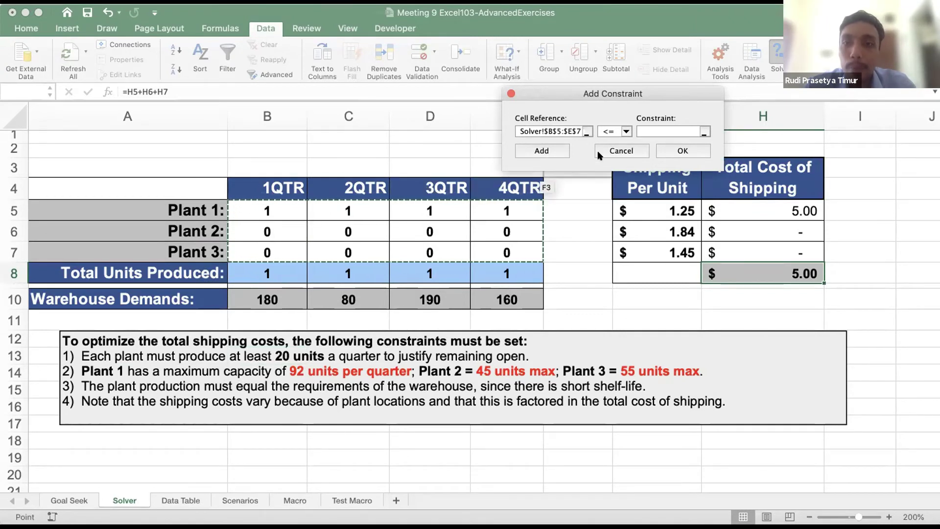
pyautogui.click(625, 132)
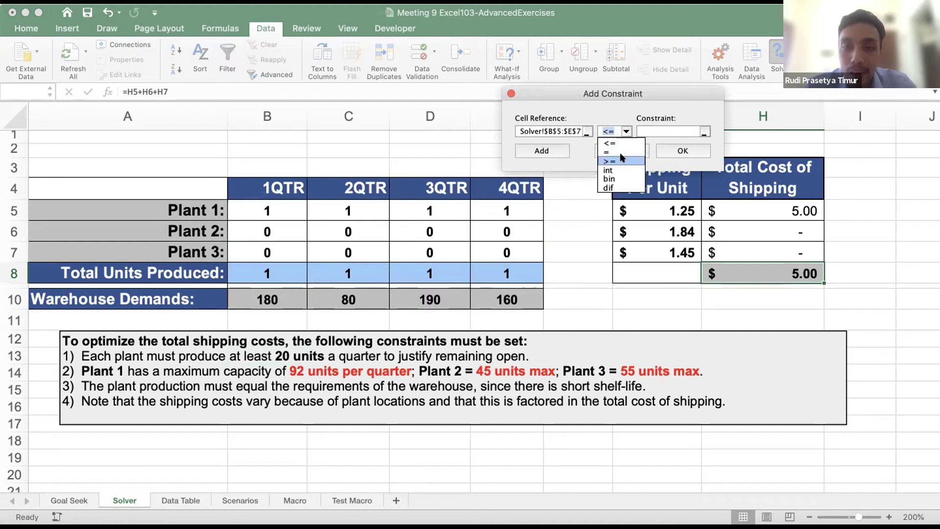
pyautogui.click(621, 158)
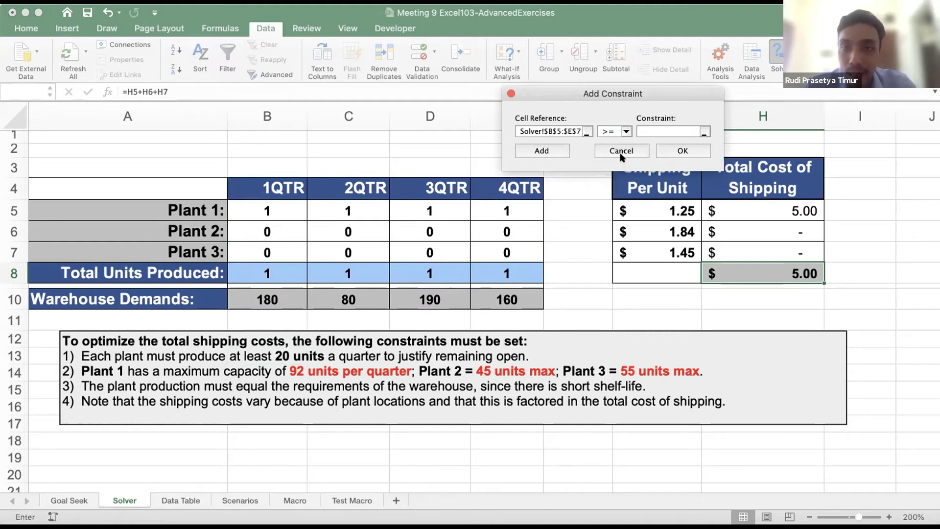
pyautogui.click(651, 132)
pyautogui.write('20')
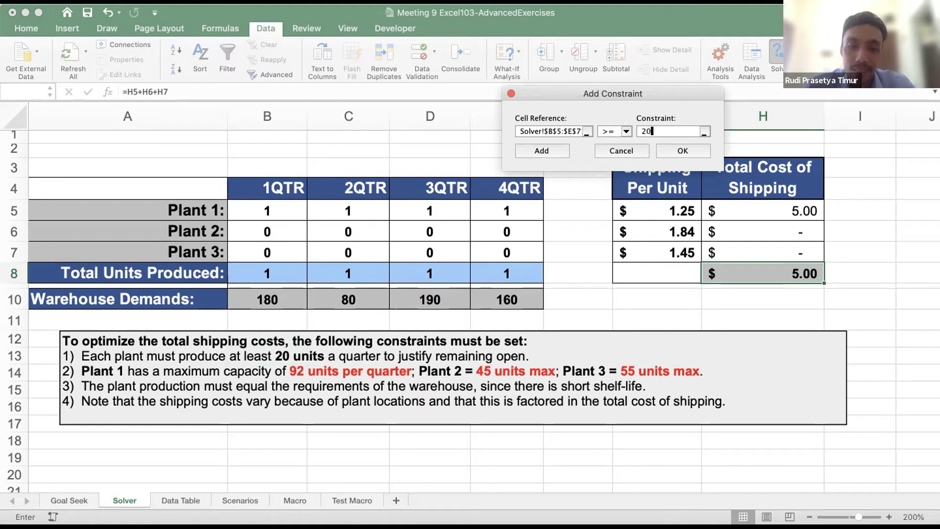
pyautogui.click(558, 152)
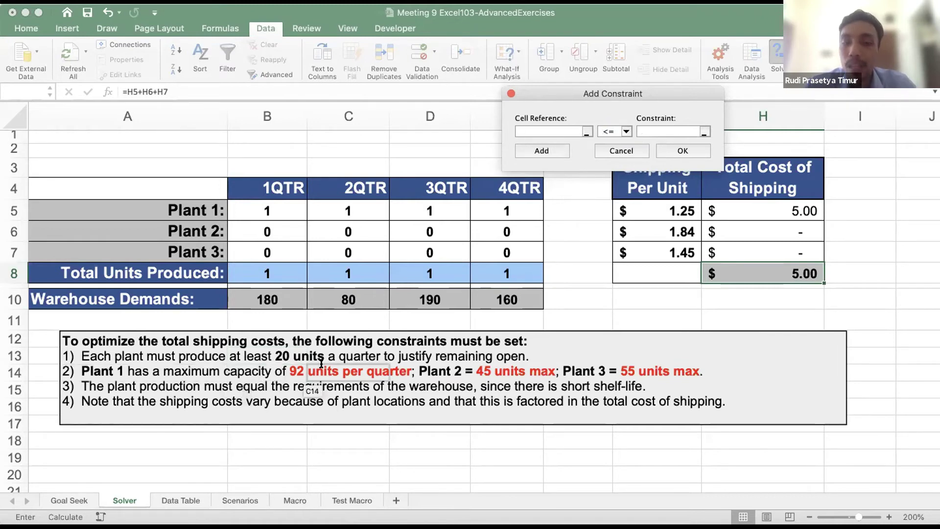
# Add a Solver constraint limiting Plant 1's quarterly production B5:E5 to <= 92
pyautogui.click(272, 210)
pyautogui.moveTo(273, 202); pyautogui.dragTo(491, 212)
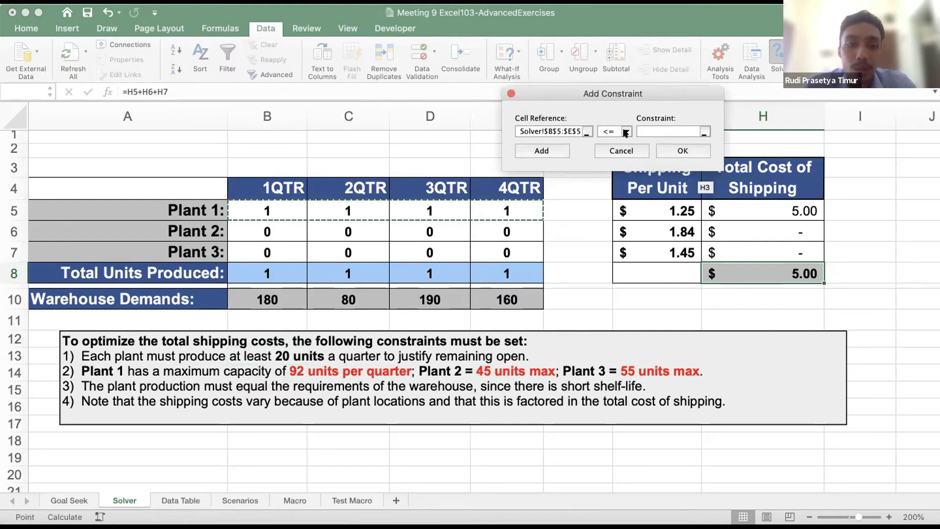
pyautogui.click(625, 131)
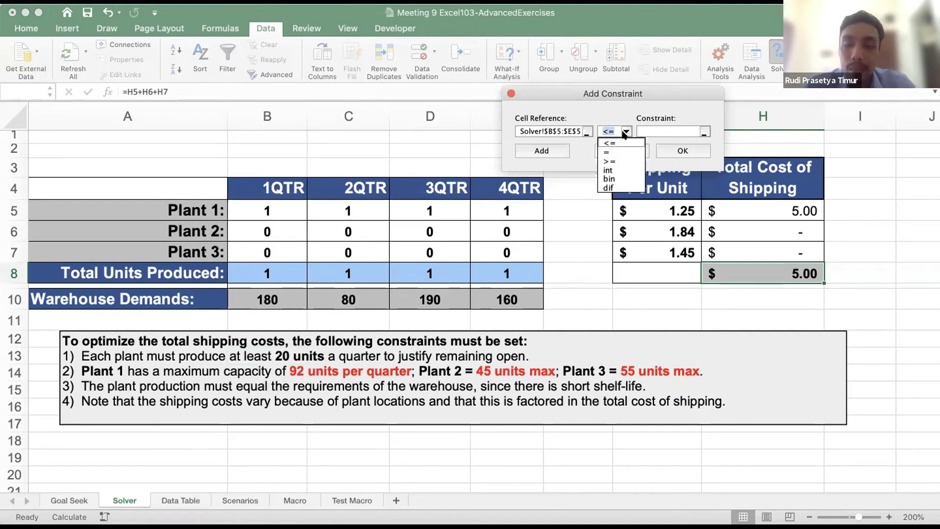
pyautogui.click(620, 143)
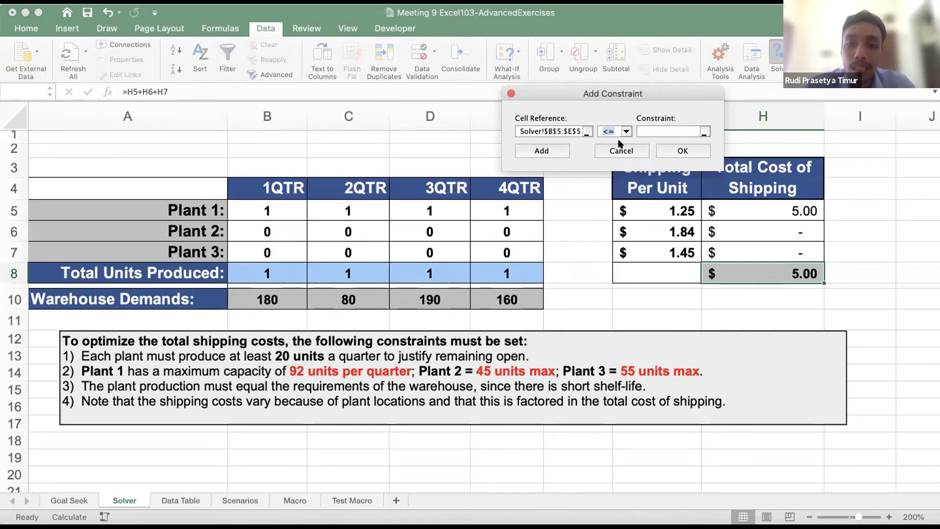
pyautogui.click(644, 131)
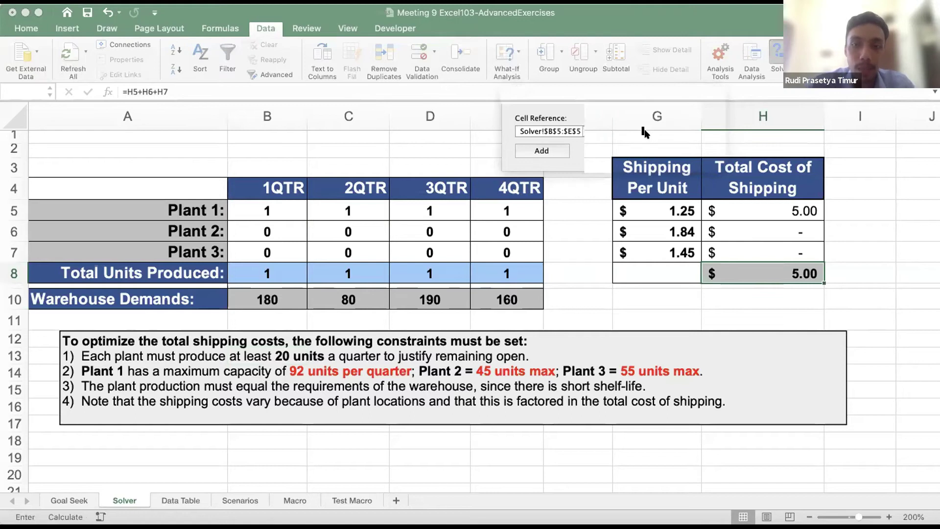
pyautogui.click(543, 150)
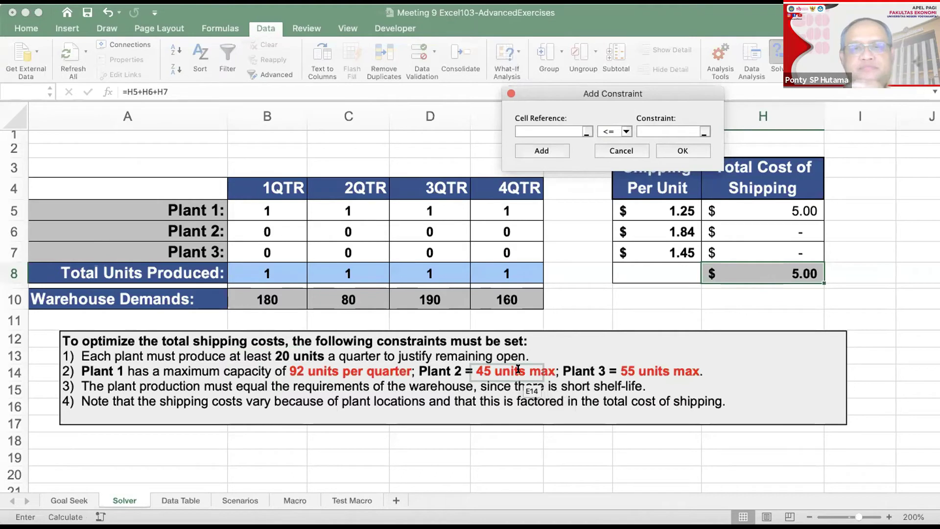
# Add a Solver constraint limiting Plant 2's quarterly production B6:E6 to <= 45
pyautogui.moveTo(269, 231); pyautogui.dragTo(482, 229)
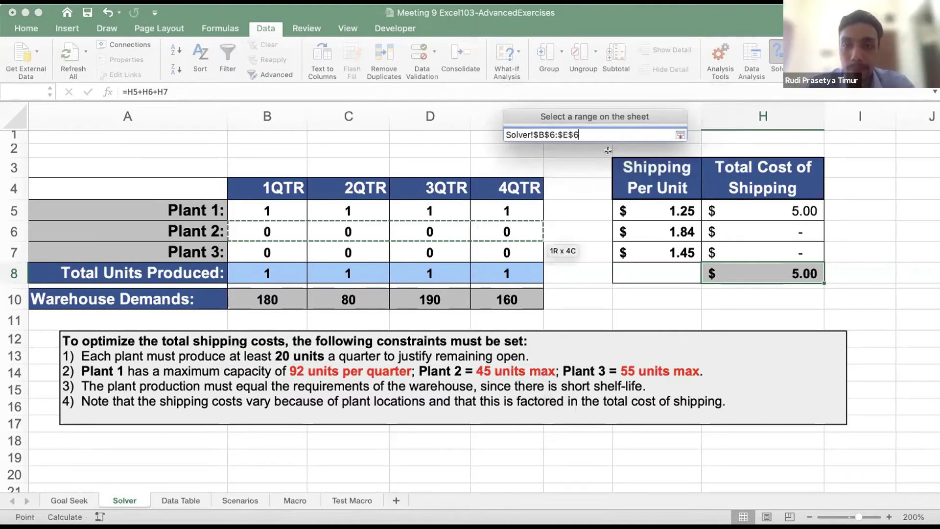
pyautogui.click(661, 128)
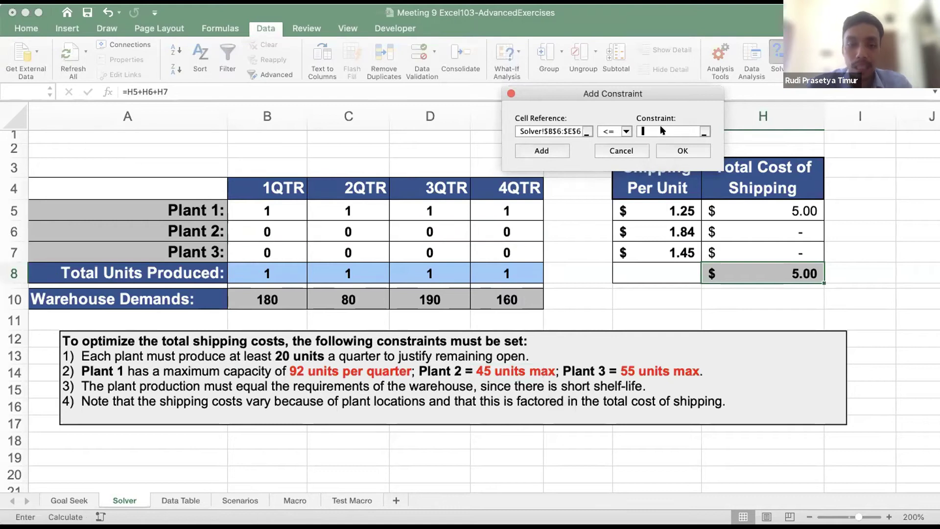
pyautogui.write('45')
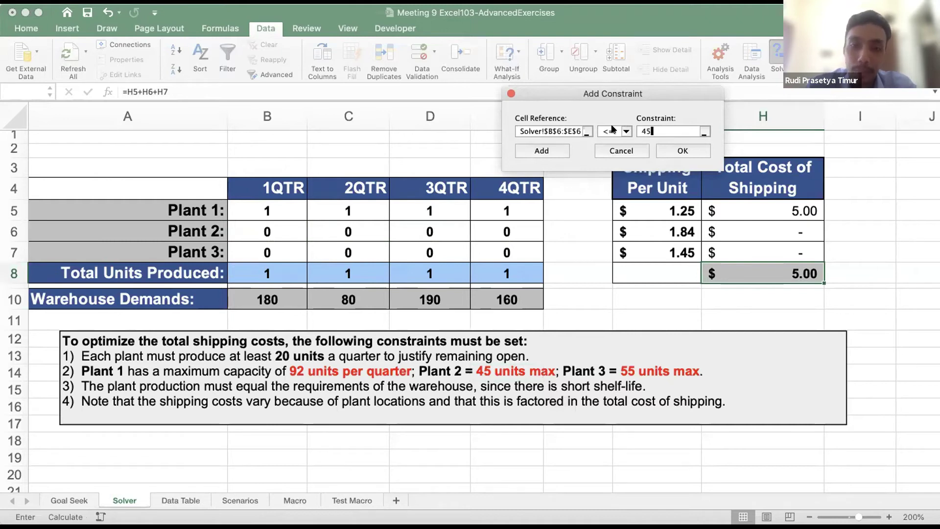
pyautogui.click(549, 148)
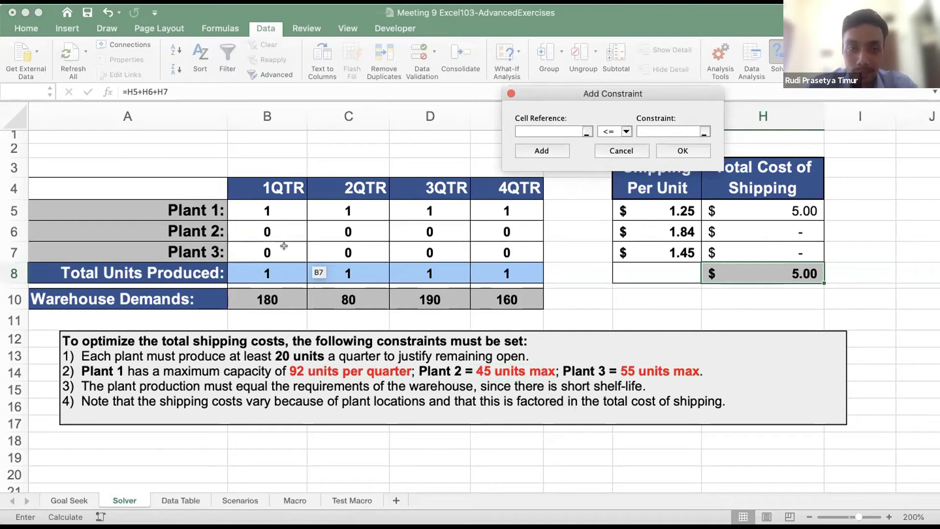
# Add a Solver constraint limiting Plant 3's quarterly production B7:E7 to <= 55
pyautogui.moveTo(283, 247); pyautogui.dragTo(539, 253)
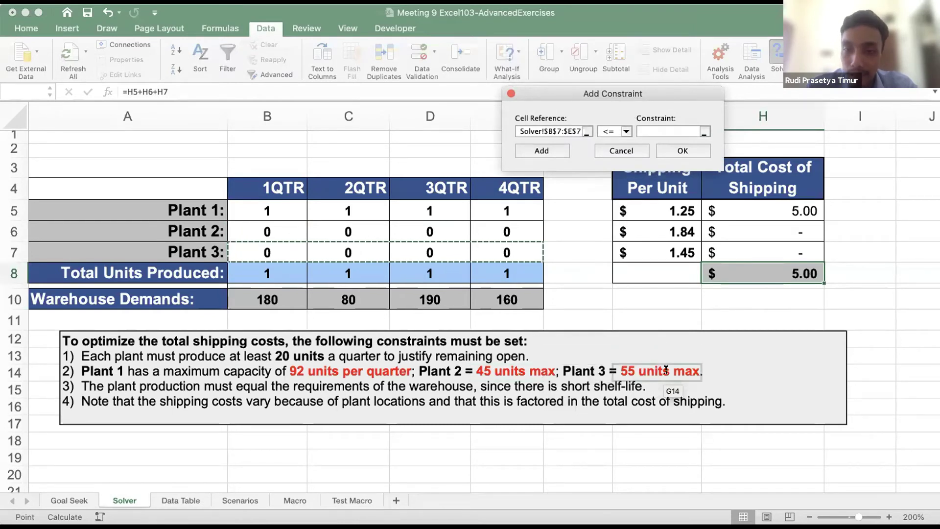
pyautogui.click(676, 130)
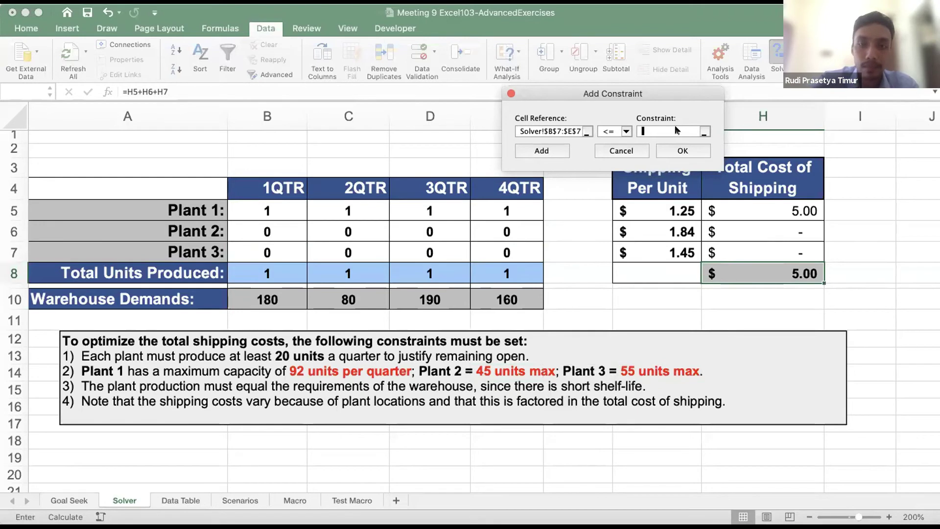
pyautogui.write('55')
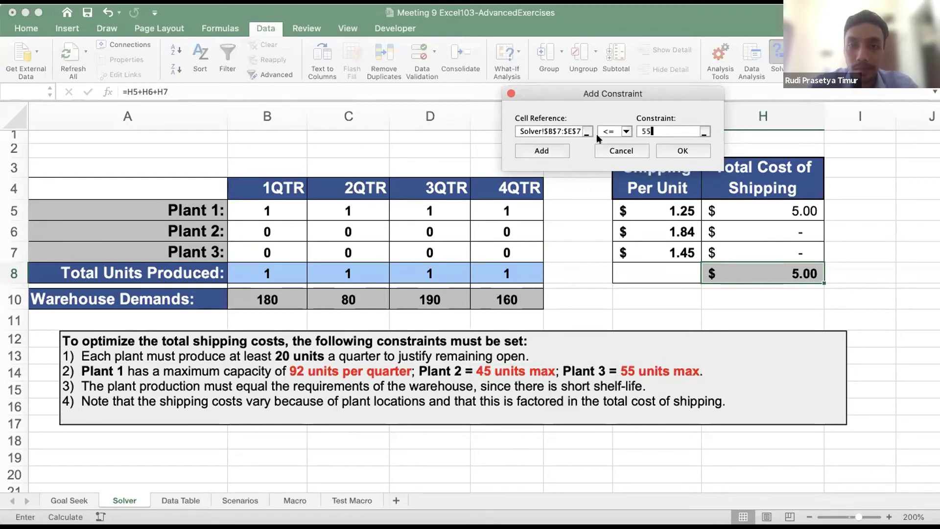
pyautogui.click(544, 150)
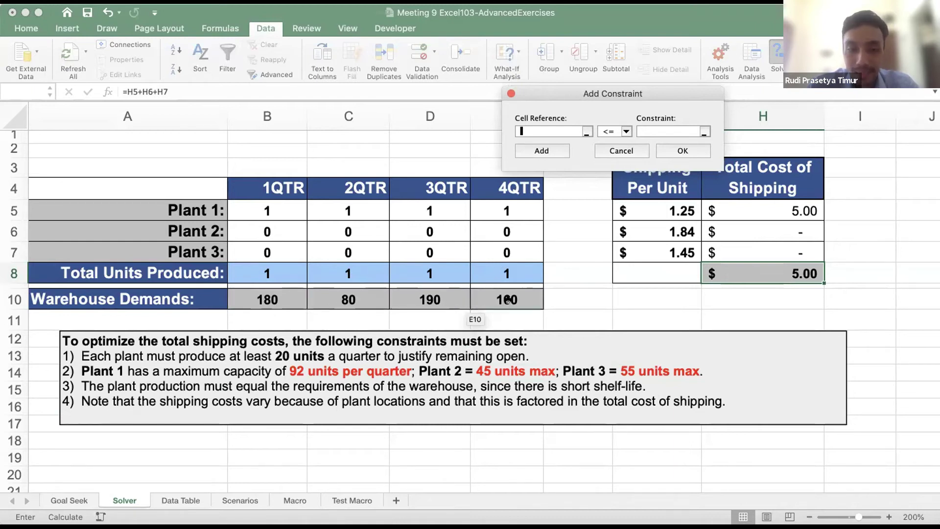
# Add a Solver constraint making total units produced B8:E8 = warehouse demands B10:E10, and return to the Solver parameters
pyautogui.moveTo(274, 267); pyautogui.dragTo(521, 274)
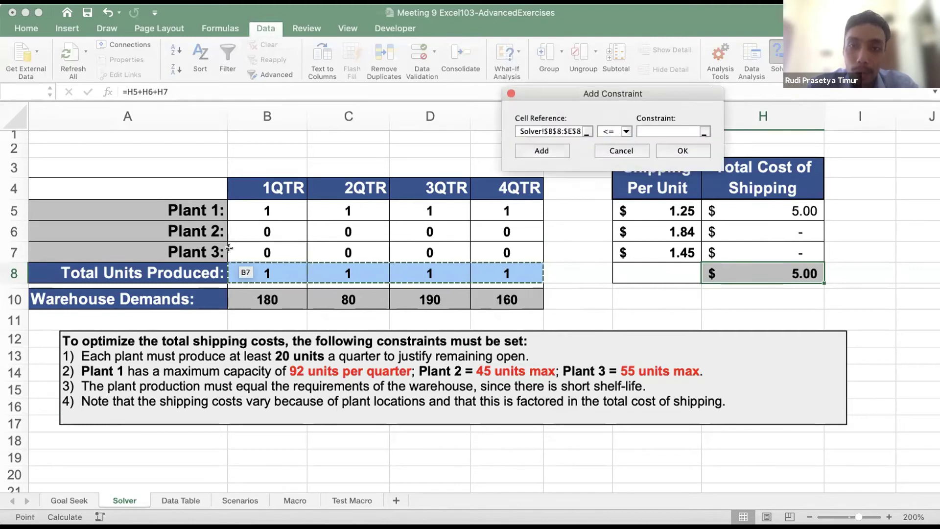
pyautogui.click(626, 131)
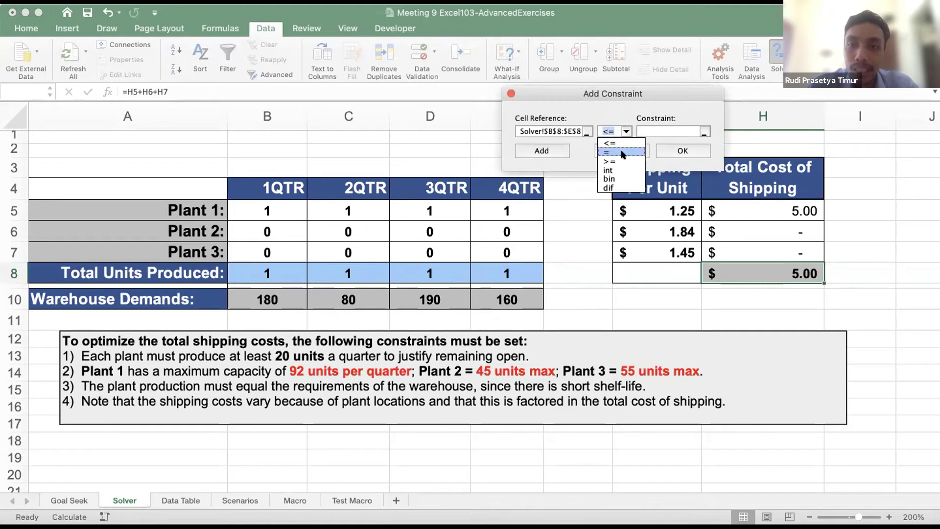
pyautogui.click(623, 152)
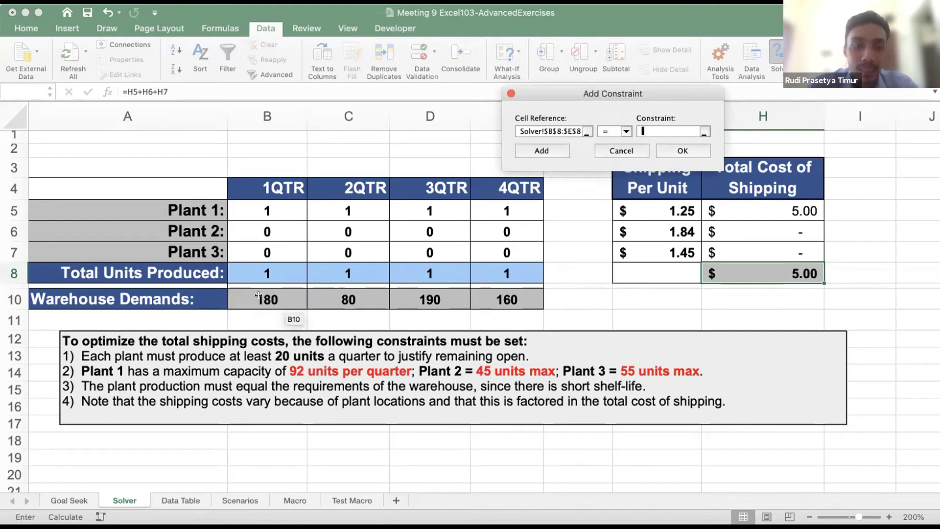
pyautogui.moveTo(261, 295); pyautogui.dragTo(507, 299)
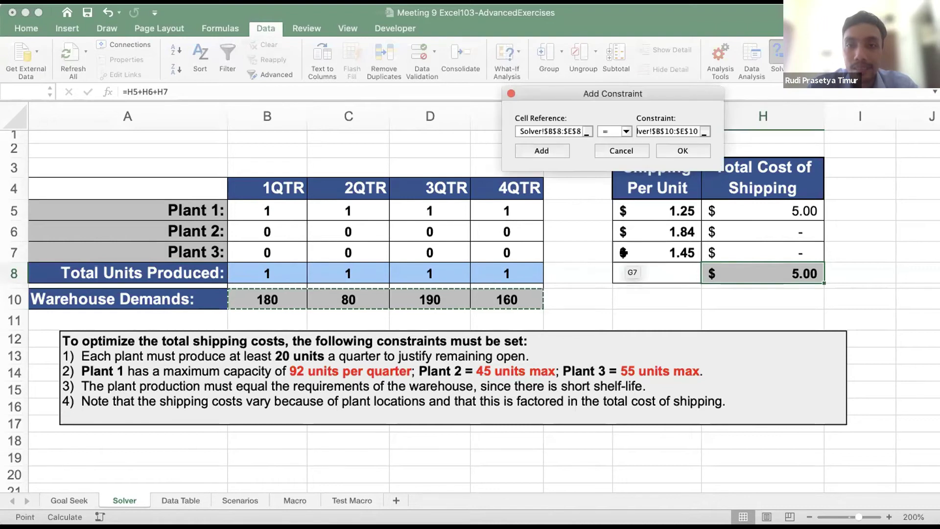
pyautogui.click(556, 153)
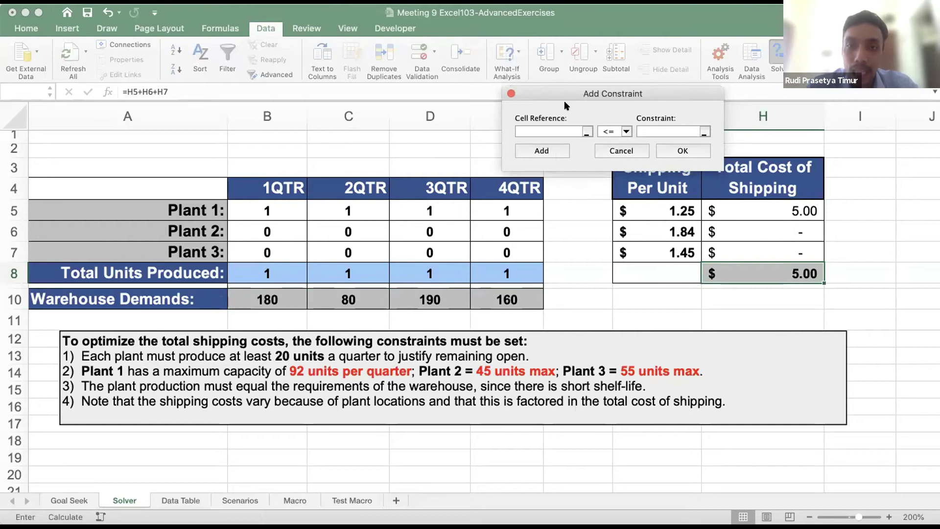
pyautogui.click(620, 150)
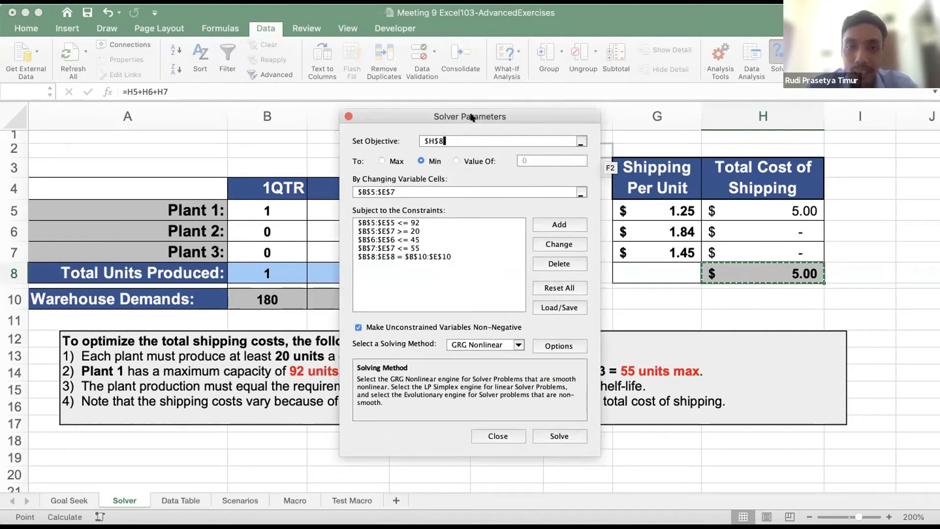
# Solve the shipping cost model with the GRG Nonlinear method and keep the Solver solution
pyautogui.moveTo(587, 116); pyautogui.dragTo(857, 13)
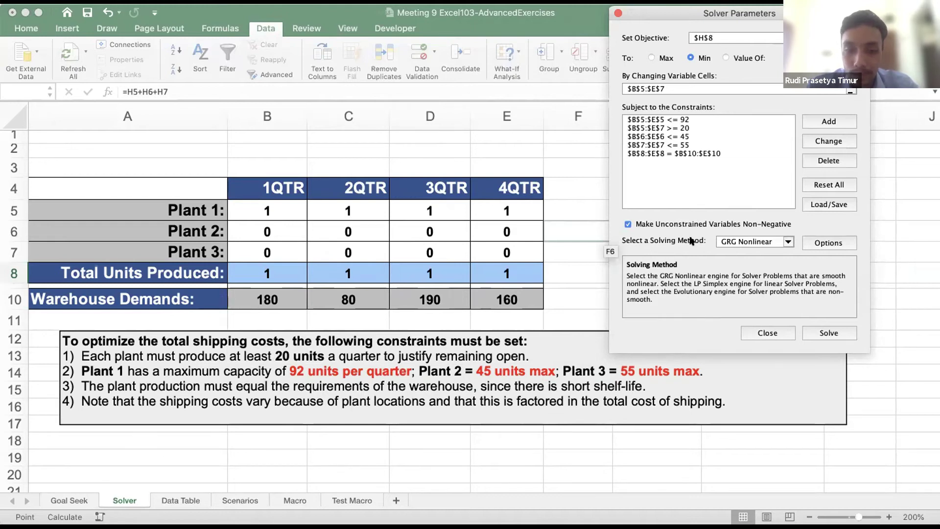
pyautogui.click(780, 240)
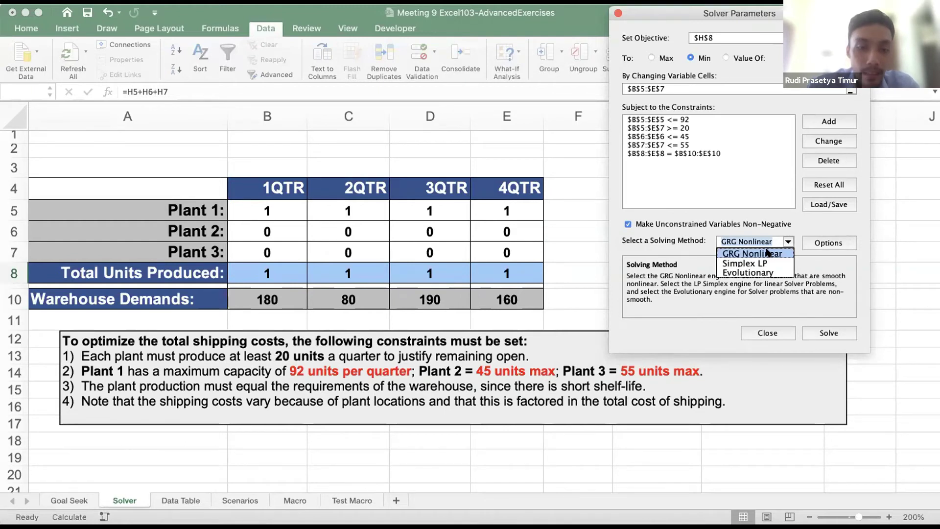
pyautogui.click(768, 252)
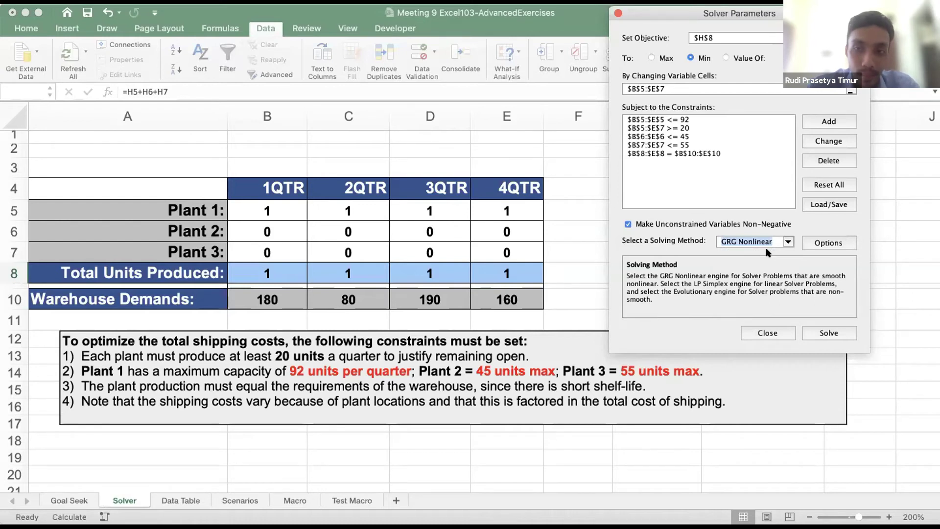
pyautogui.click(828, 333)
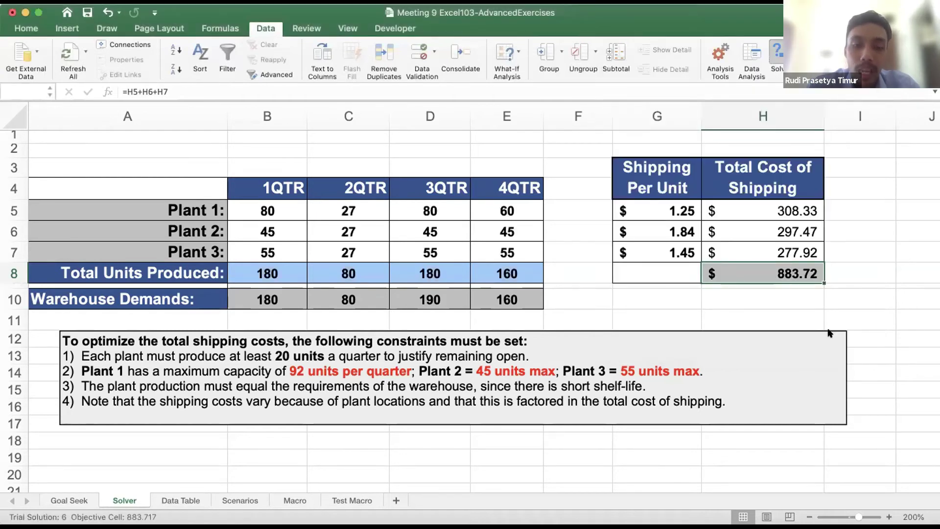
pyautogui.moveTo(506, 213); pyautogui.dragTo(800, 24)
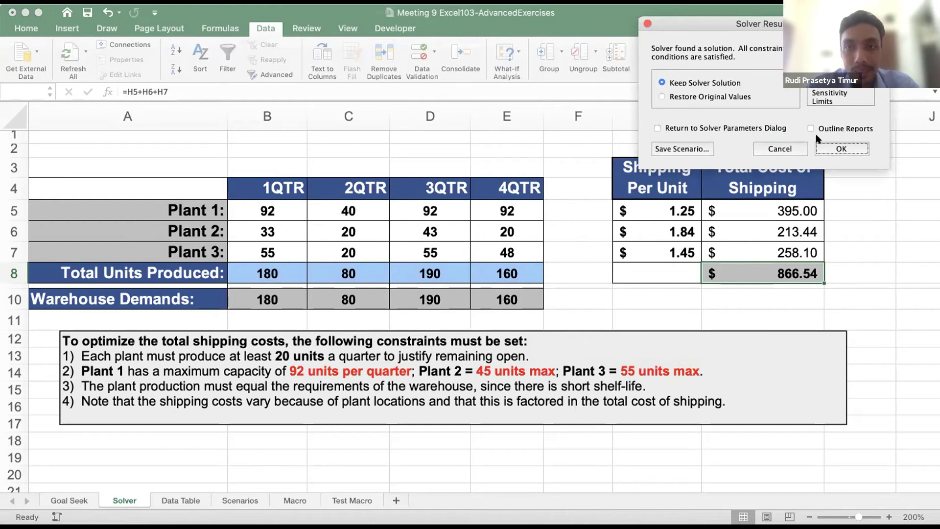
pyautogui.click(843, 148)
pyautogui.click(865, 179)
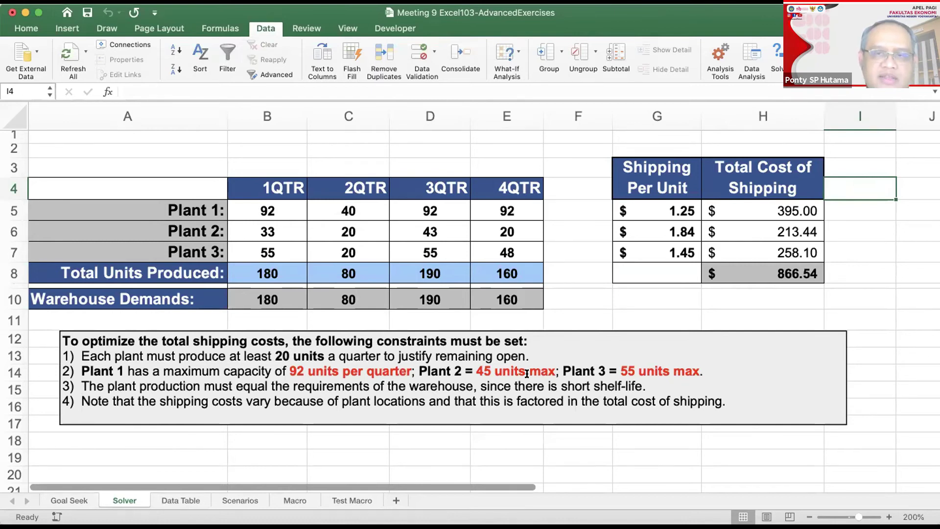
# Examine Plant 1's shipping cost formula in H5 and the cells it references against the optimized production table
pyautogui.hscroll(1, 527, 368)
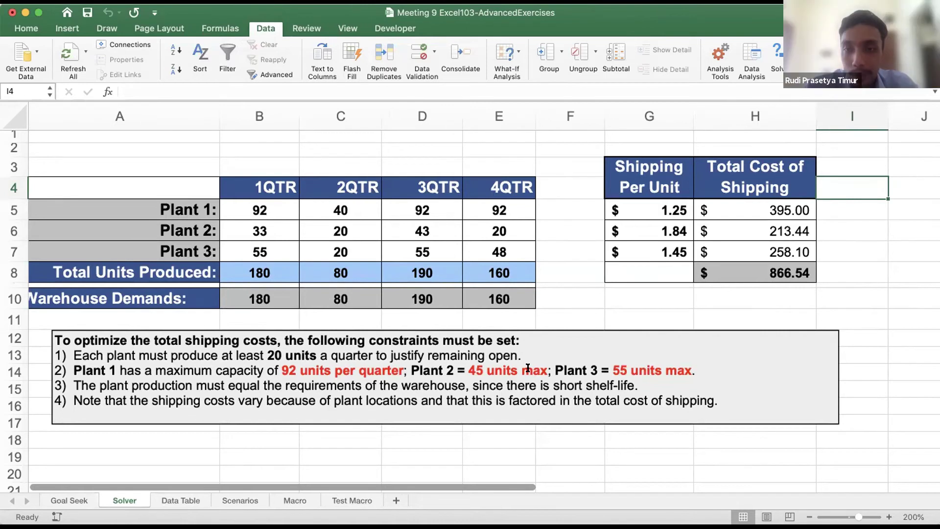
pyautogui.click(745, 209)
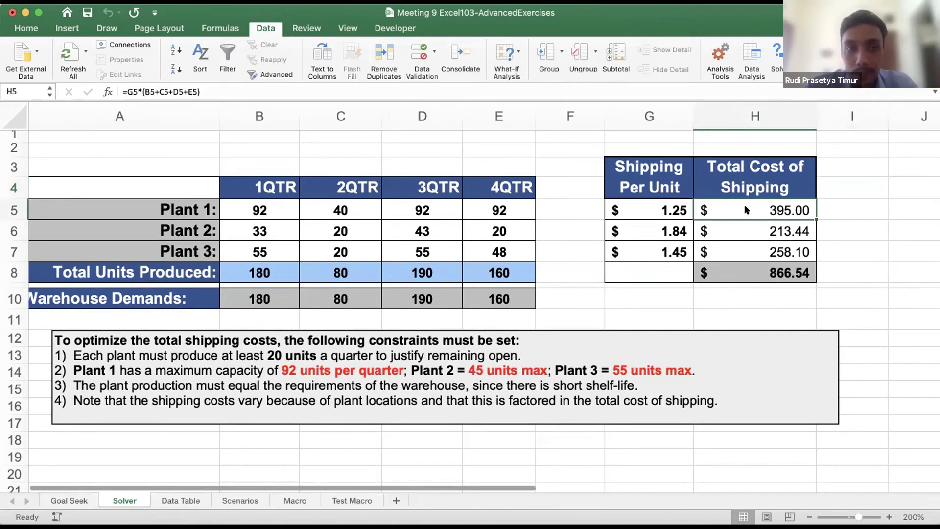
pyautogui.click(665, 93)
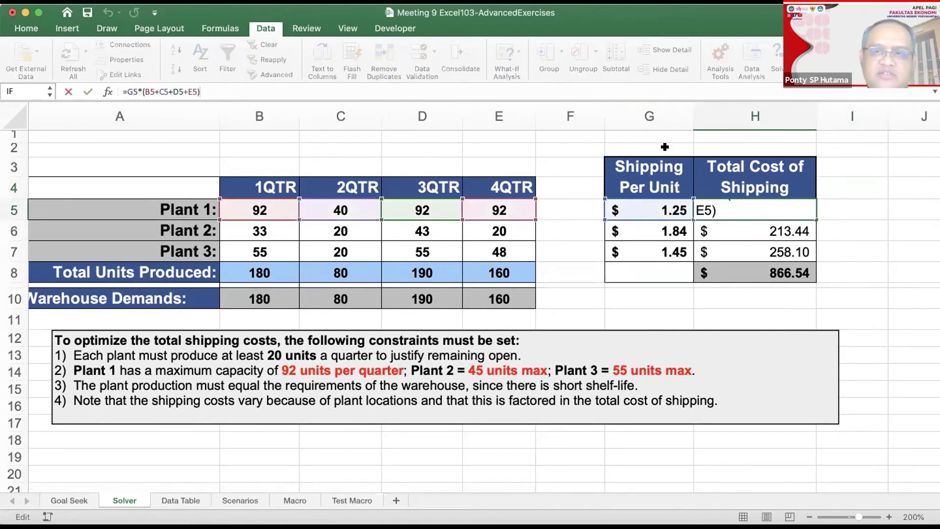
pyautogui.press('Return')
pyautogui.hscroll(2, 671, 195)
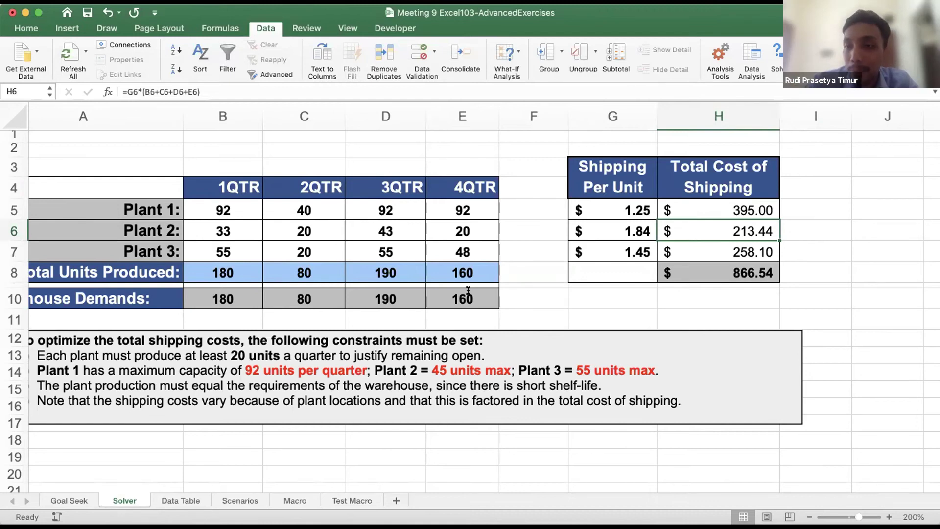
pyautogui.click(574, 268)
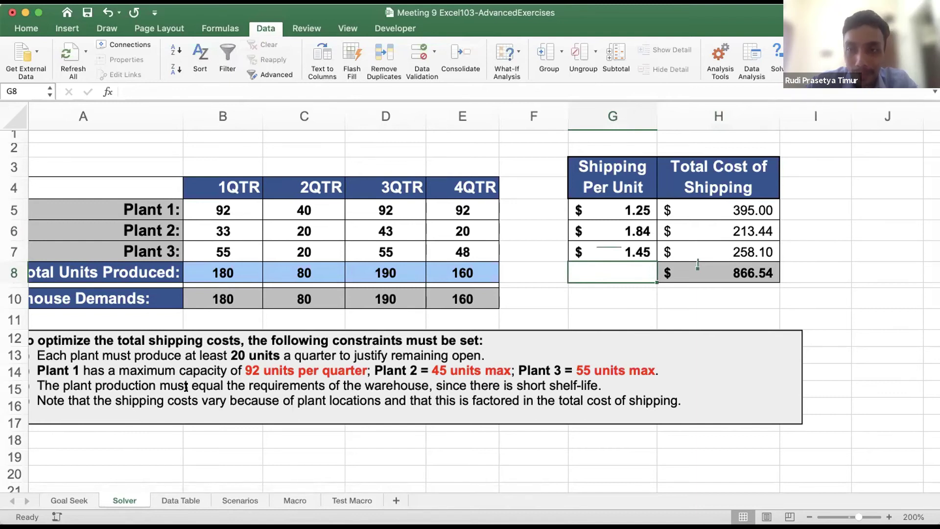
# Go to the Data Table sheet and examine the mortgage inputs, the interest rates in B8:B14 and the payment column beside them
pyautogui.click(164, 500)
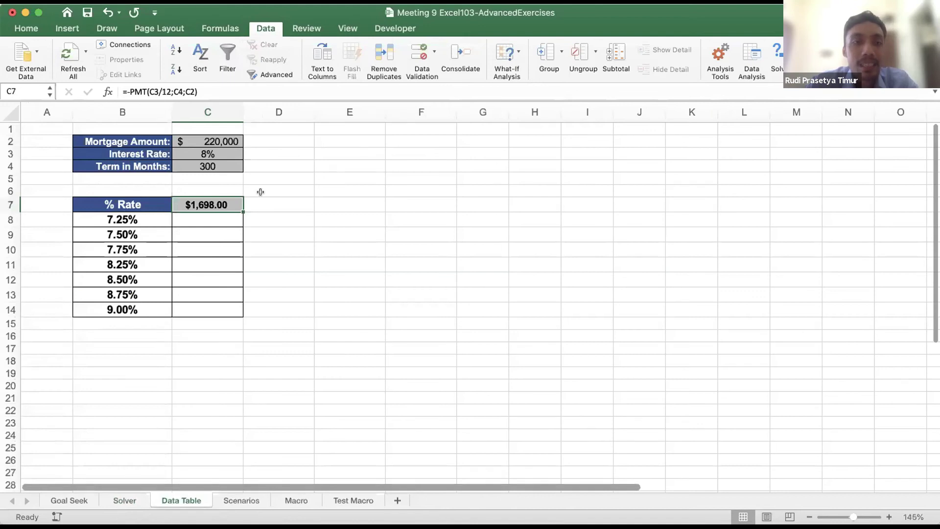
pyautogui.click(230, 140)
pyautogui.click(192, 153)
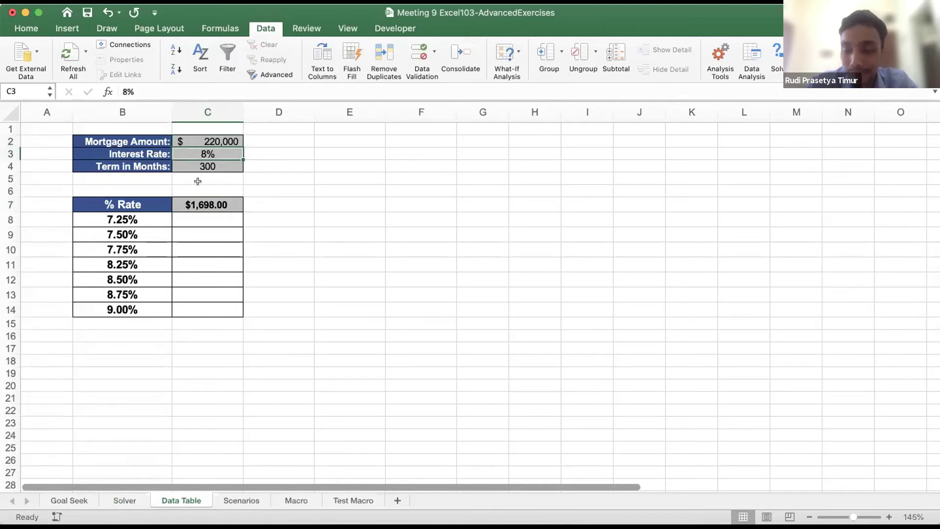
pyautogui.click(155, 216)
pyautogui.moveTo(155, 211); pyautogui.dragTo(146, 309)
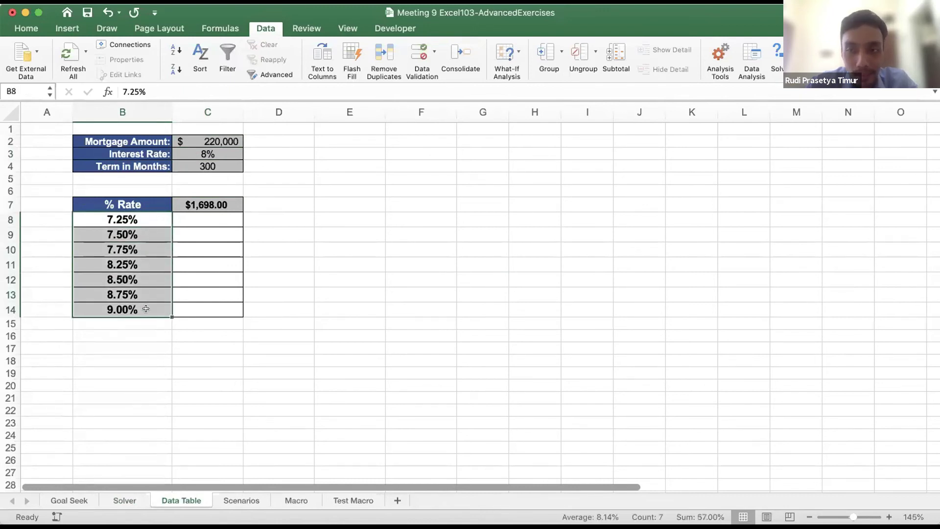
pyautogui.click(154, 215)
pyautogui.moveTo(156, 211); pyautogui.dragTo(150, 310)
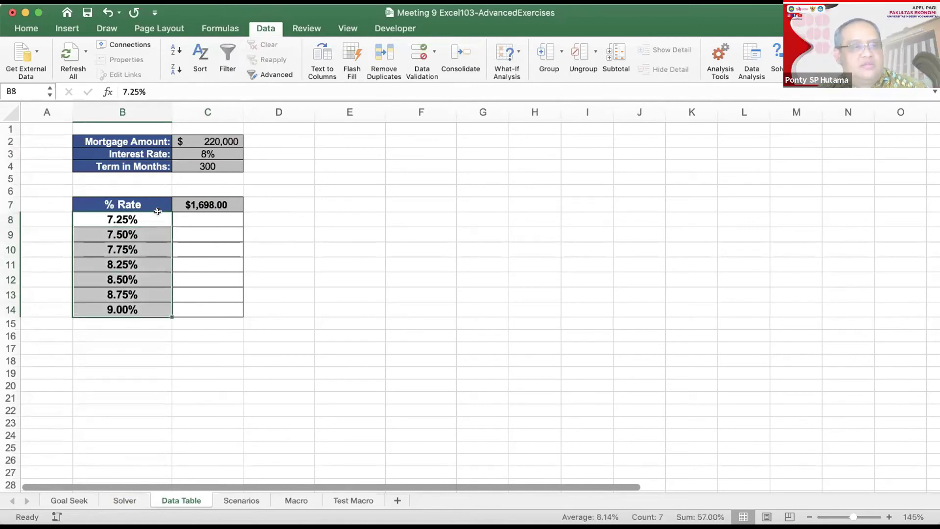
pyautogui.click(187, 217)
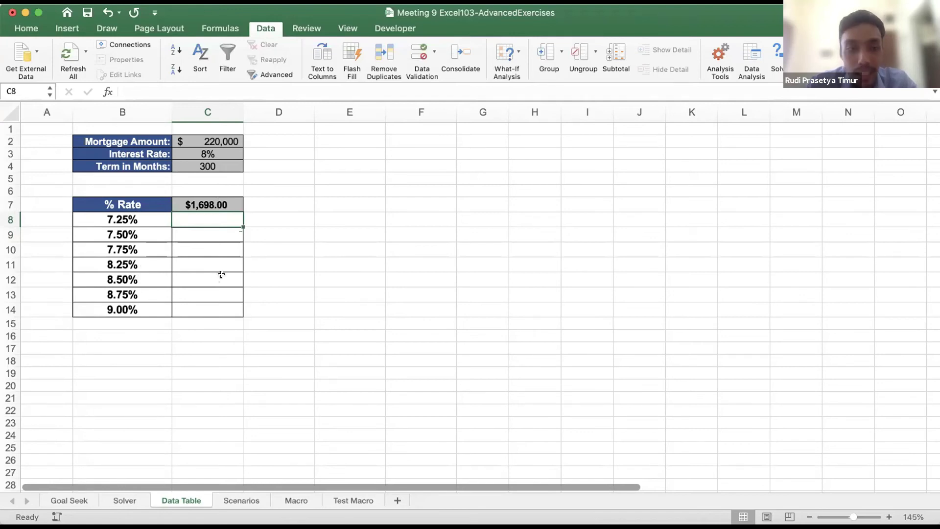
# Try to create a data table on the interest rates B8:B14 using C3 as the column input cell
pyautogui.click(142, 216)
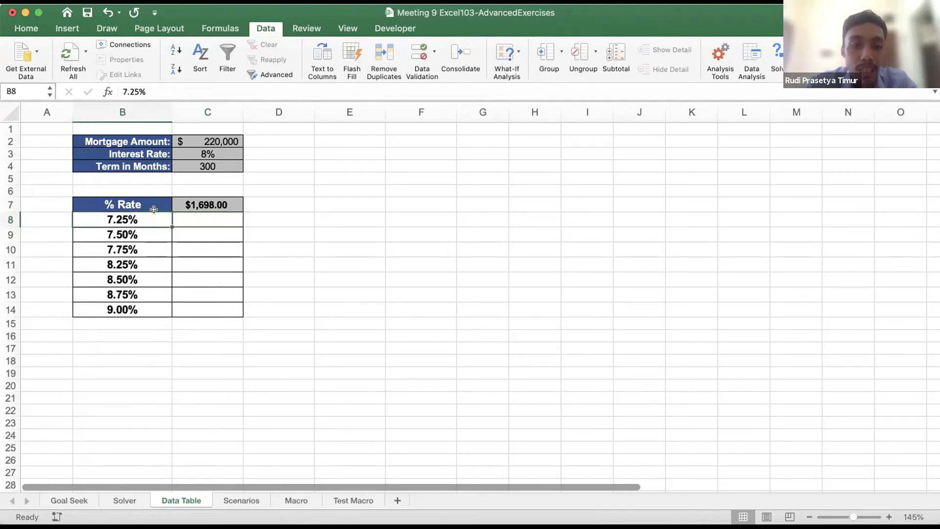
pyautogui.moveTo(154, 220); pyautogui.dragTo(155, 303)
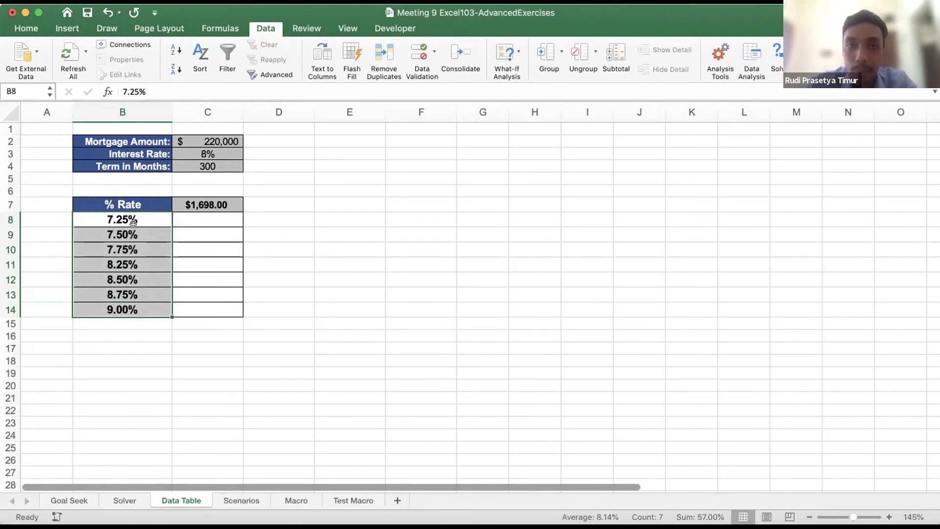
pyautogui.click(509, 45)
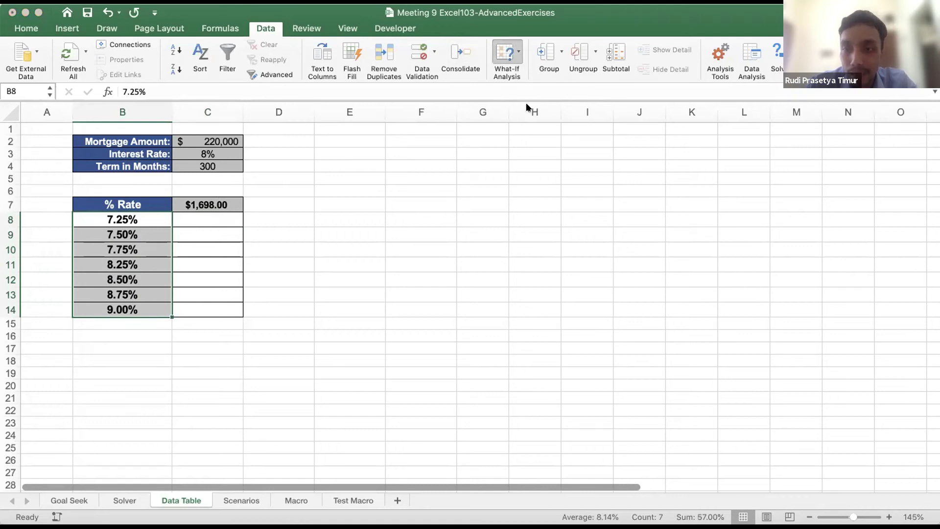
pyautogui.moveTo(500, 111); pyautogui.dragTo(486, 172)
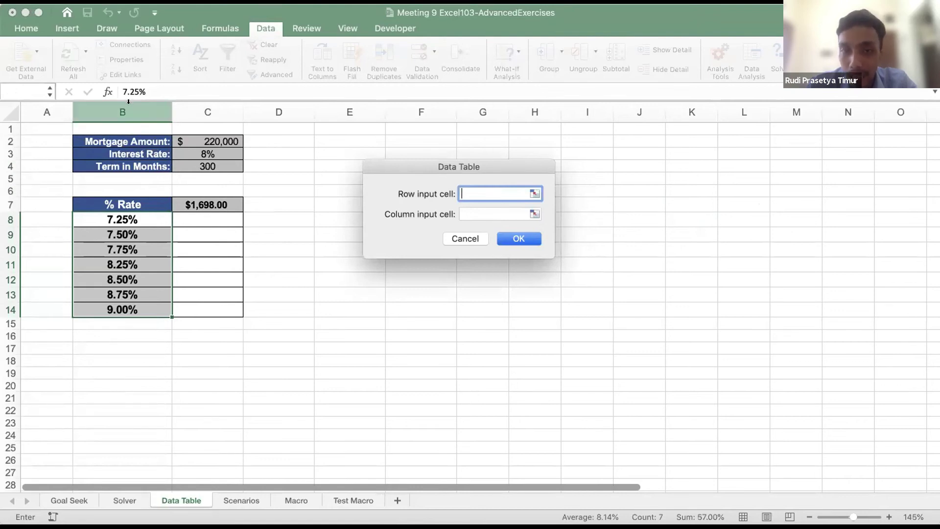
pyautogui.click(472, 209)
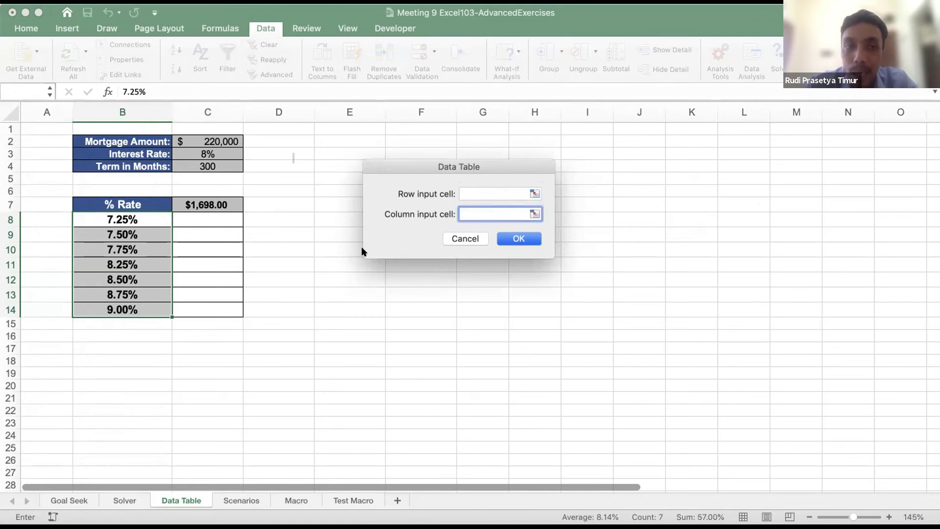
pyautogui.click(211, 153)
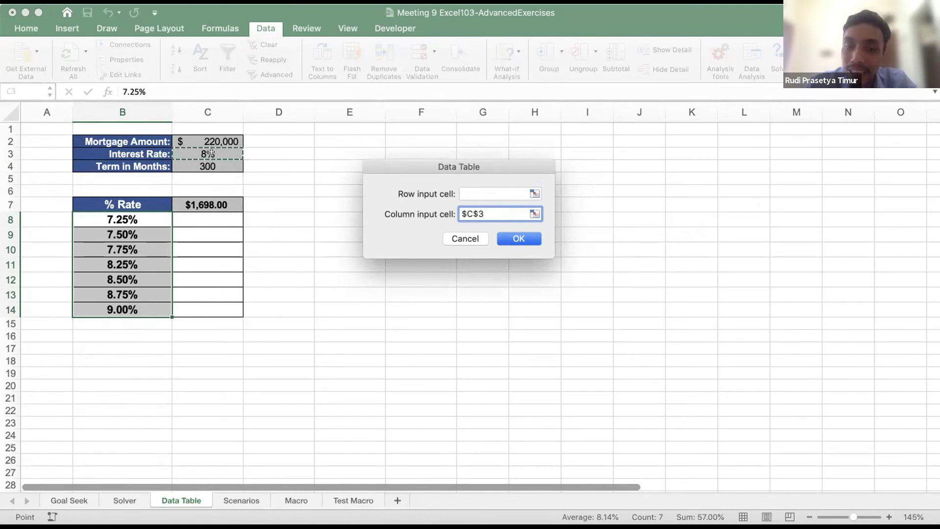
pyautogui.click(510, 239)
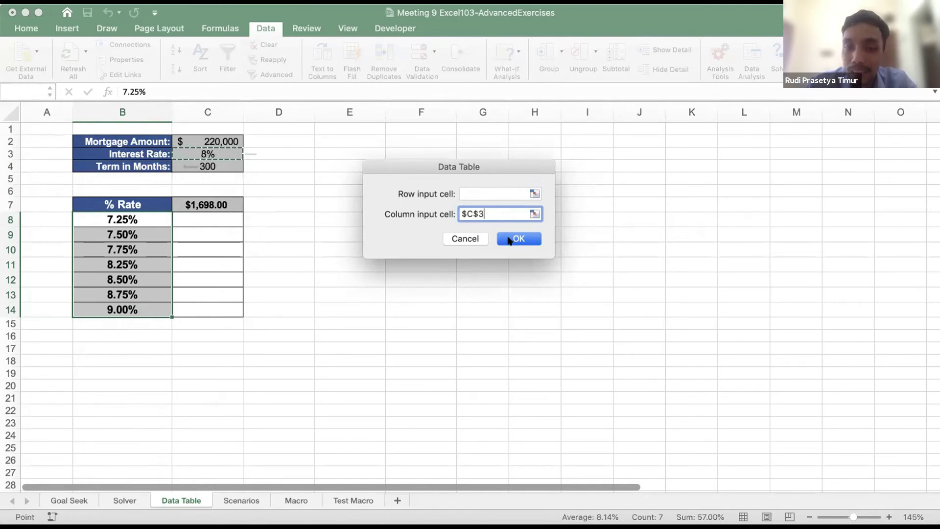
pyautogui.click(509, 239)
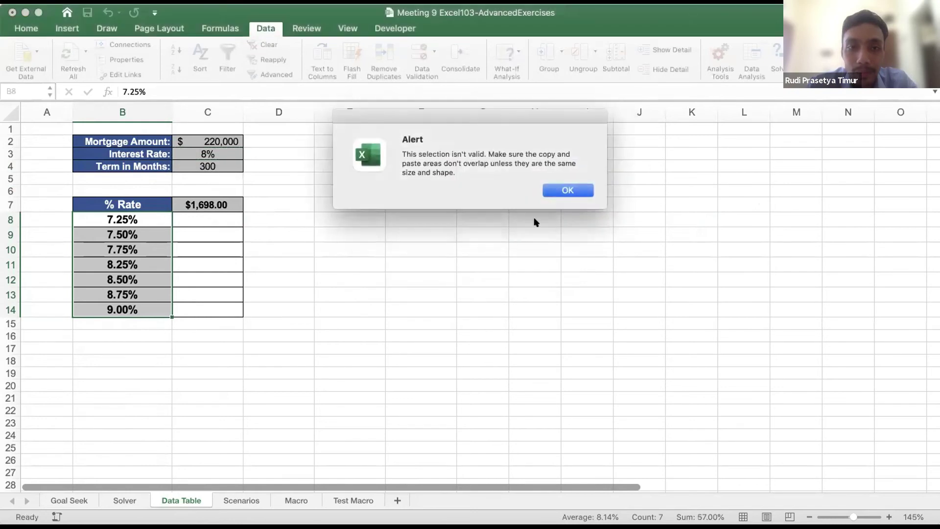
pyautogui.click(568, 190)
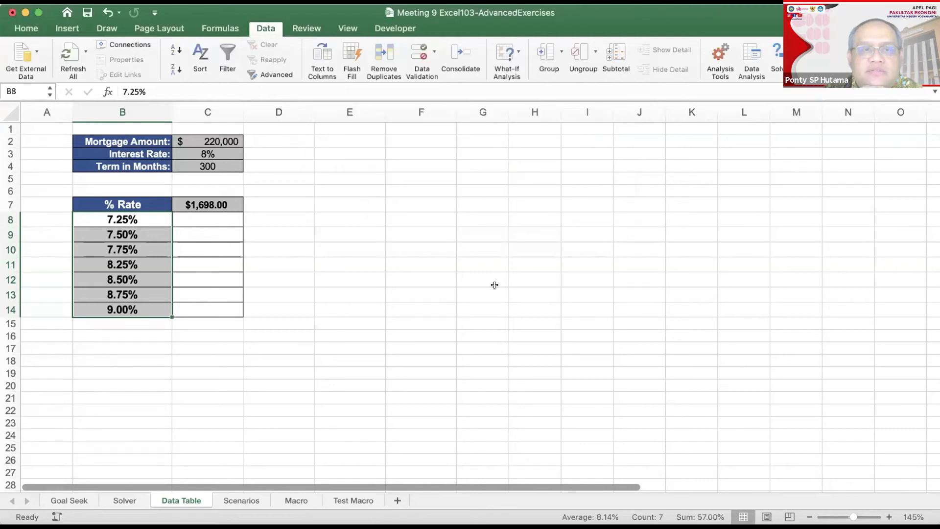
# Reselect the rates B8:B14 and retry the what-if data table with the interest rate cell C3 as column input
pyautogui.moveTo(210, 250); pyautogui.dragTo(212, 252)
pyautogui.click(137, 203)
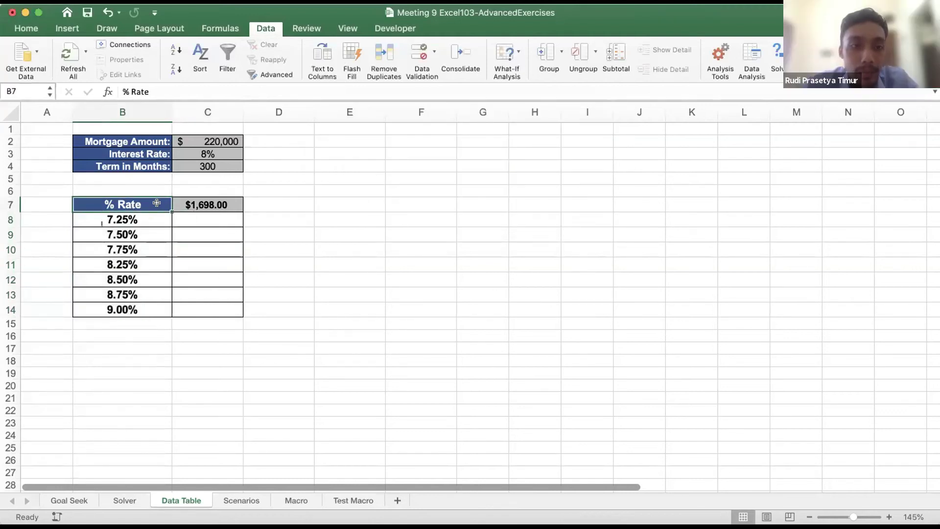
pyautogui.moveTo(146, 219); pyautogui.dragTo(149, 309)
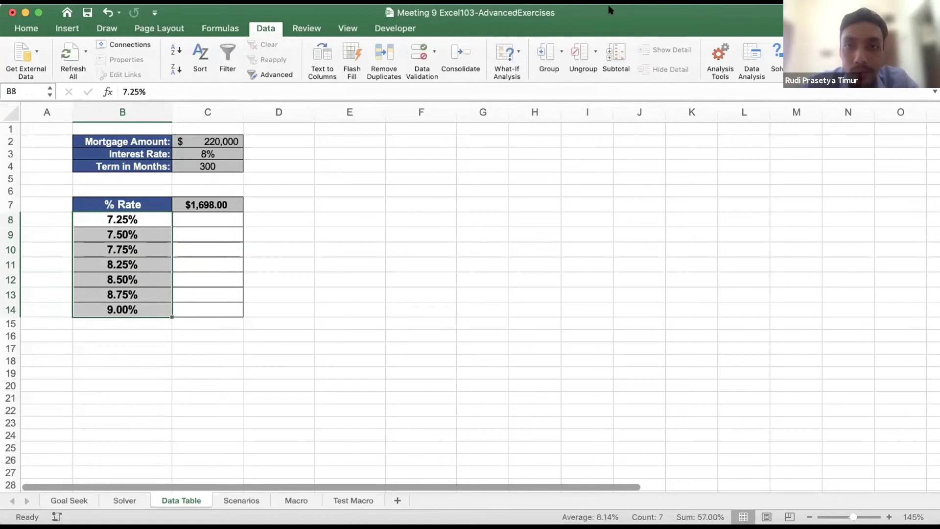
pyautogui.click(516, 54)
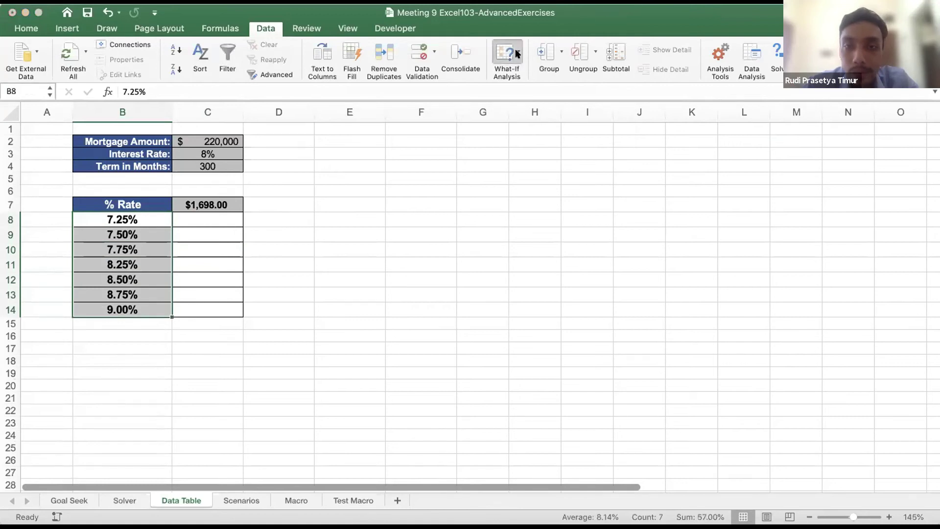
pyautogui.click(518, 97)
pyautogui.click(220, 155)
pyautogui.click(533, 189)
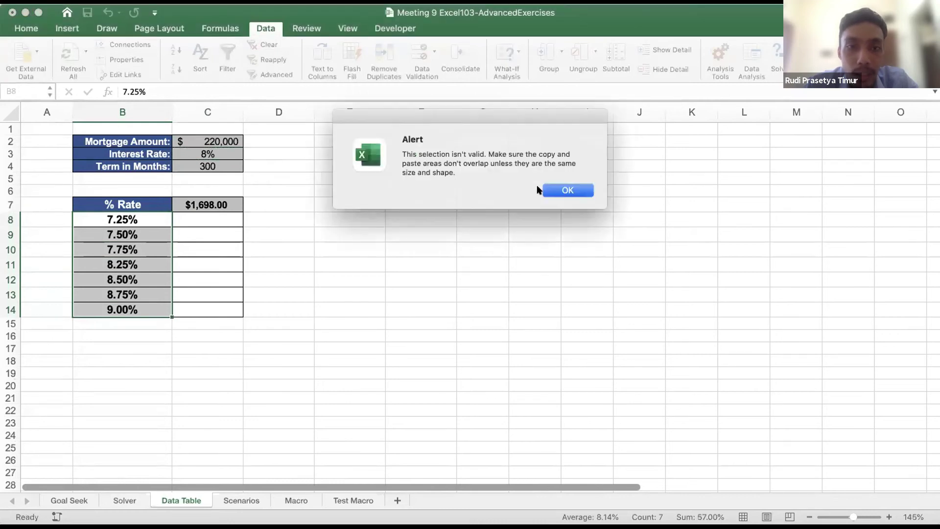
pyautogui.click(561, 191)
# Create a data table over B7:C14, including the header row, with C3 as the column input cell
pyautogui.click(223, 198)
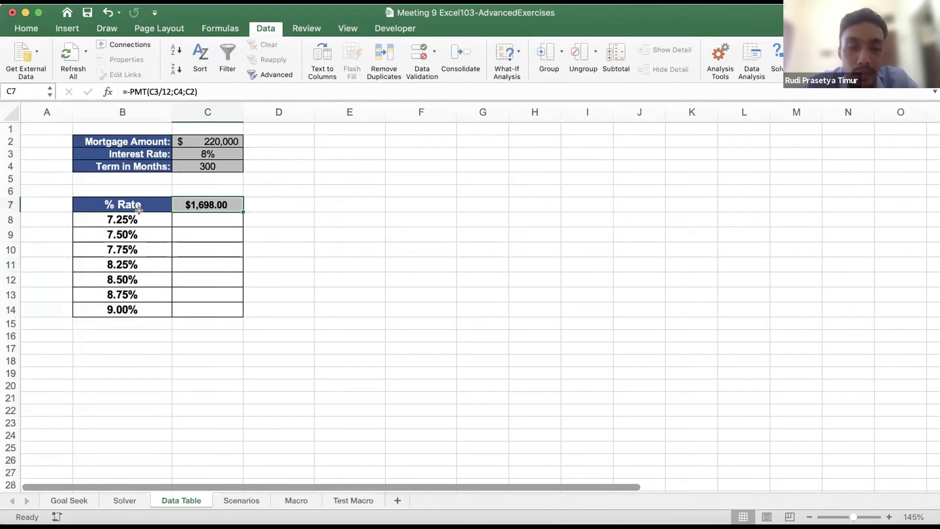
pyautogui.moveTo(137, 208); pyautogui.dragTo(208, 306)
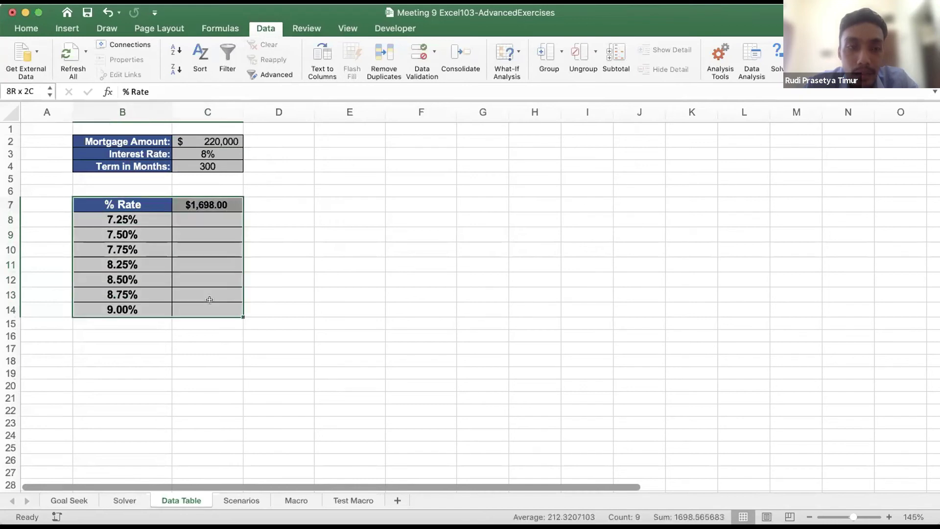
pyautogui.click(499, 57)
pyautogui.click(515, 101)
pyautogui.click(484, 164)
pyautogui.click(211, 157)
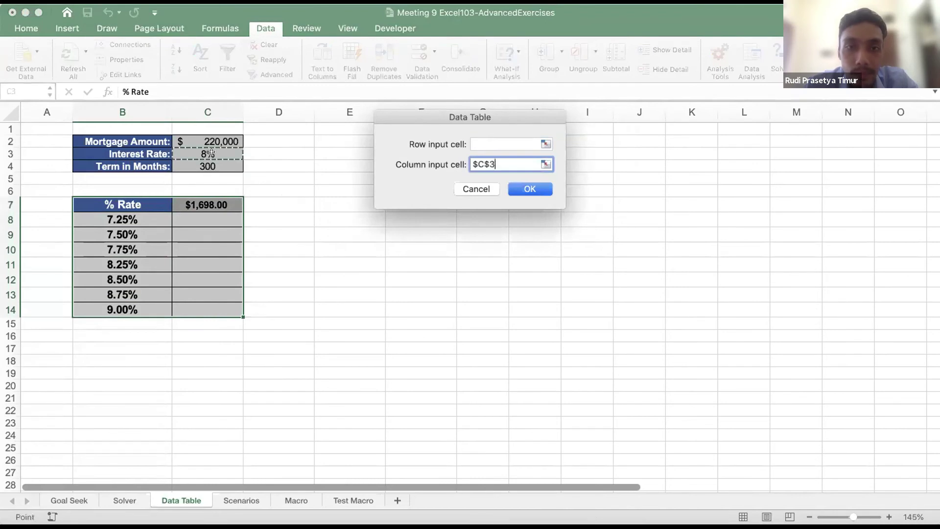
pyautogui.click(538, 189)
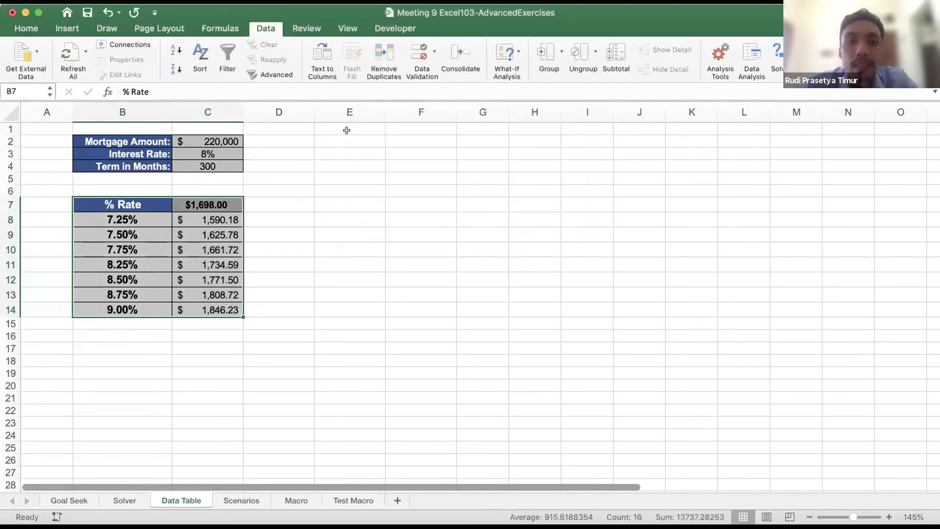
# Review the rate column B7:B14 and the full range B7:C14 that the data table requires
pyautogui.moveTo(126, 203); pyautogui.dragTo(130, 307)
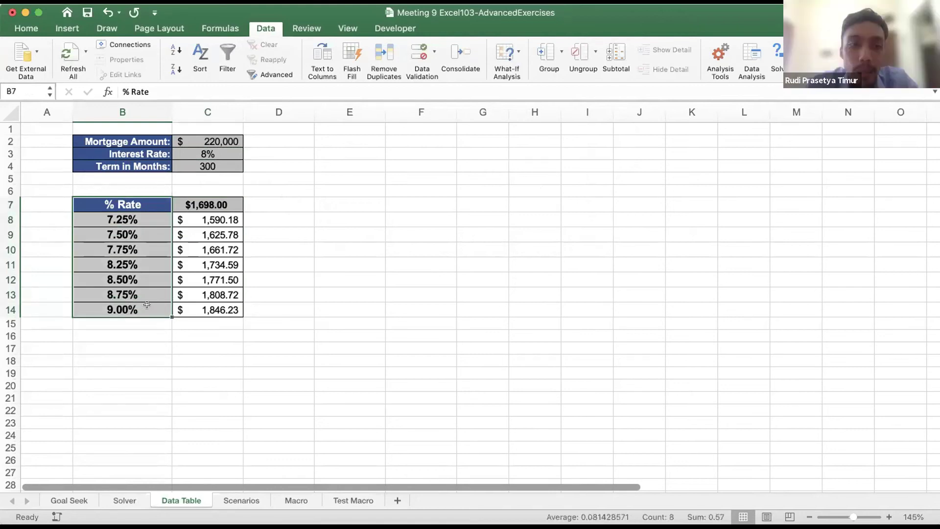
pyautogui.moveTo(136, 200); pyautogui.dragTo(235, 311)
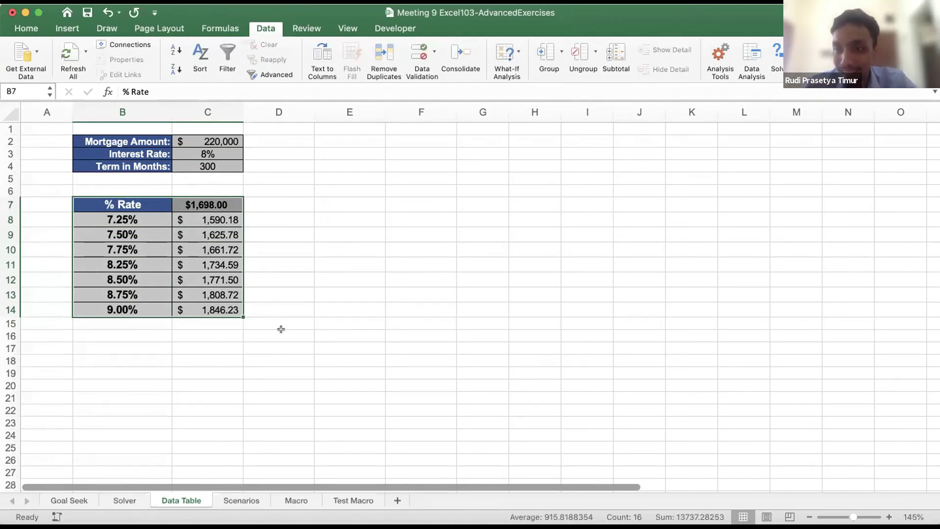
pyautogui.click(282, 264)
pyautogui.moveTo(130, 205); pyautogui.dragTo(208, 300)
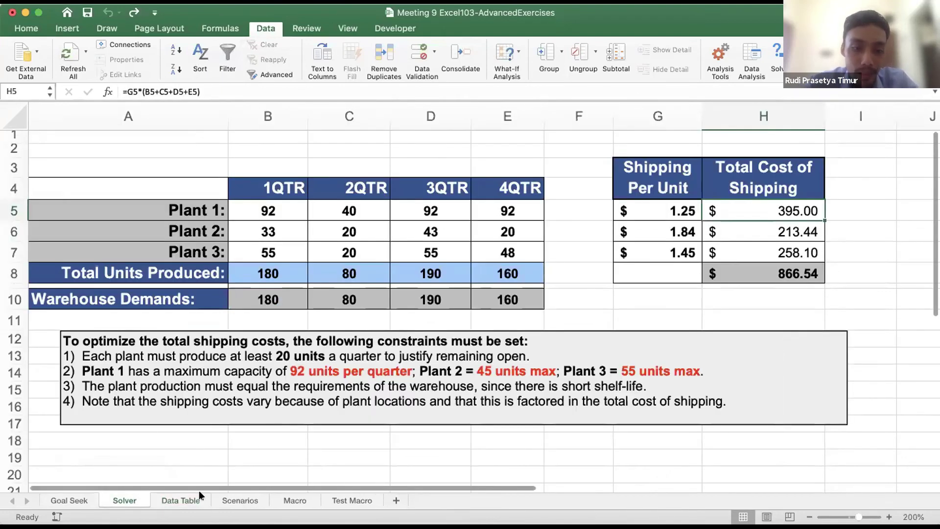
# Return to the Data Table sheet and clear the calculated payments in C8:C14
pyautogui.click(200, 495)
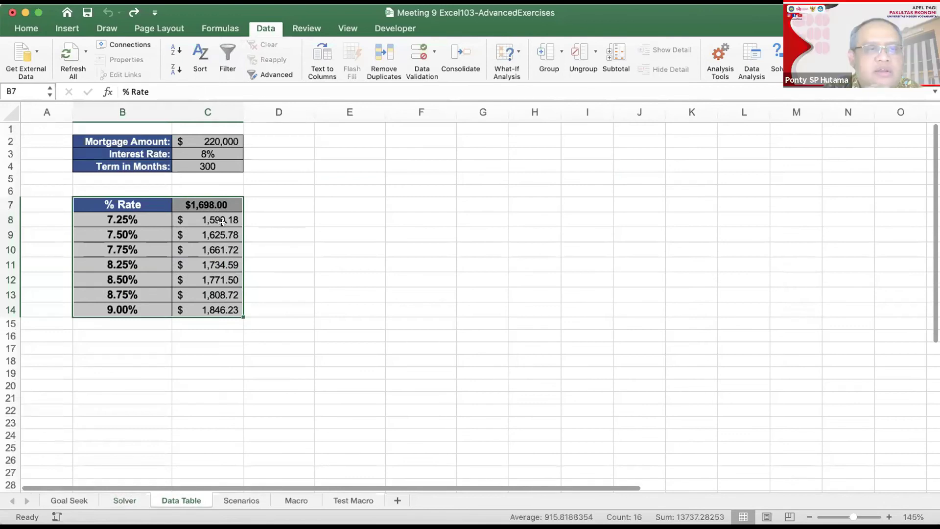
pyautogui.click(222, 221)
pyautogui.press('super+shift+Down')
pyautogui.press('Delete')
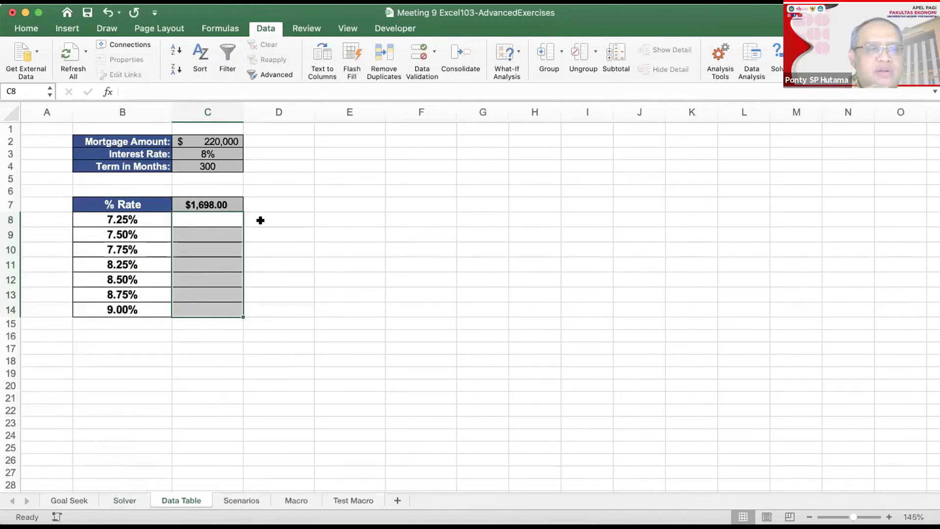
pyautogui.click(294, 215)
pyautogui.click(208, 215)
# Build the payment data table on B7:C14 with the interest rate cell C3 as the column input cell
pyautogui.moveTo(105, 203); pyautogui.dragTo(205, 306)
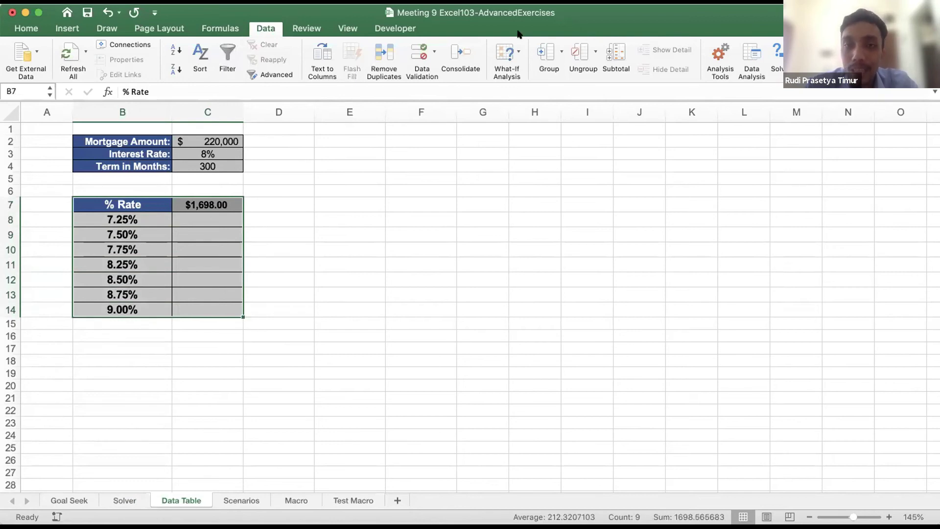
pyautogui.click(506, 54)
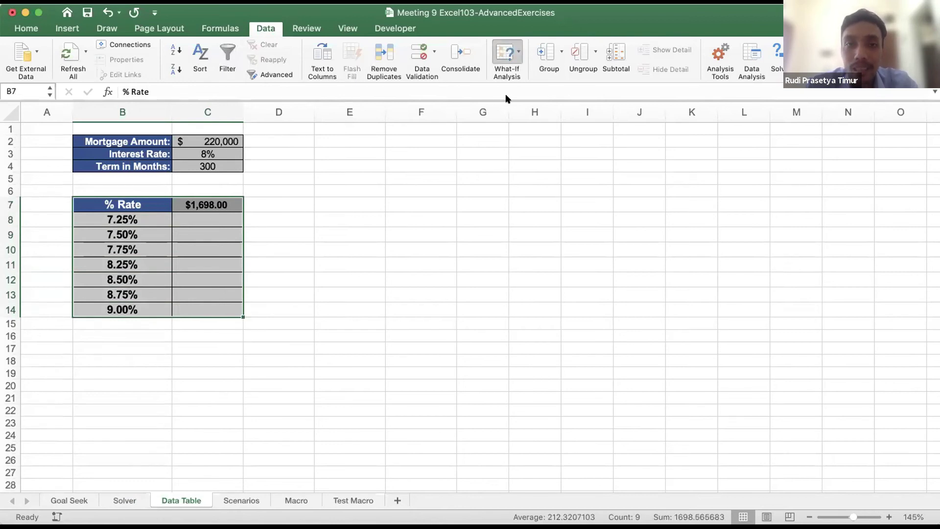
pyautogui.click(506, 98)
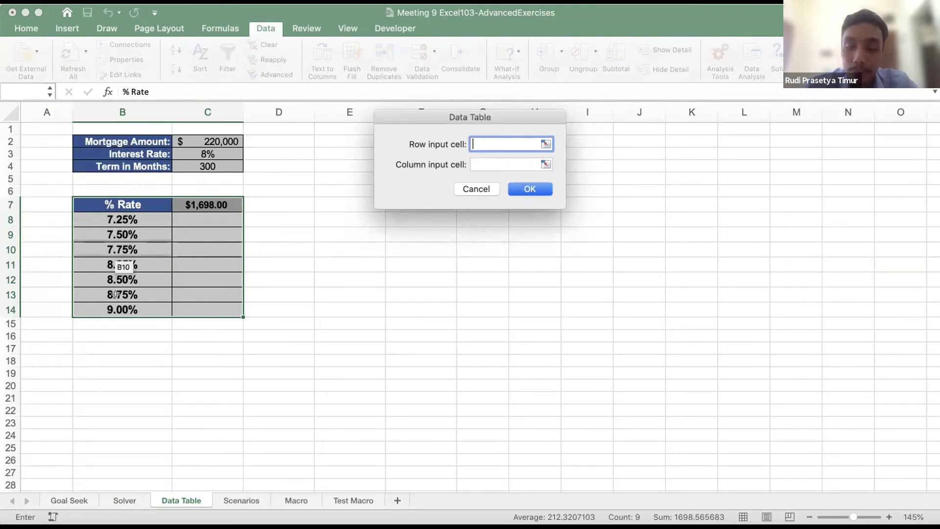
pyautogui.click(475, 163)
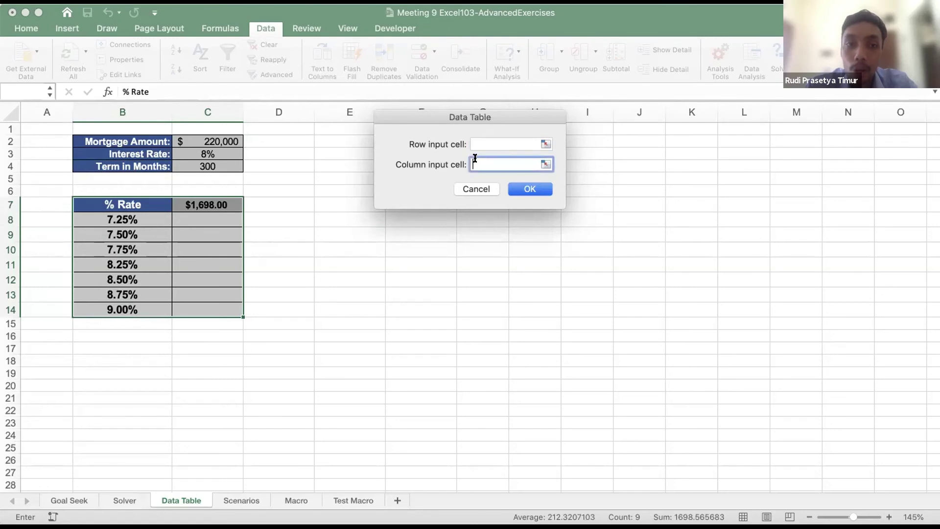
pyautogui.click(228, 154)
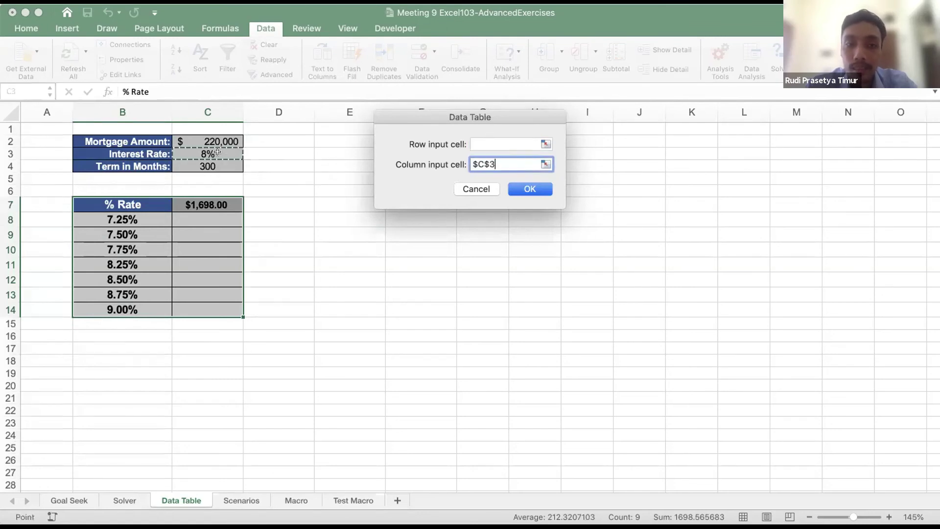
pyautogui.click(529, 189)
pyautogui.click(290, 202)
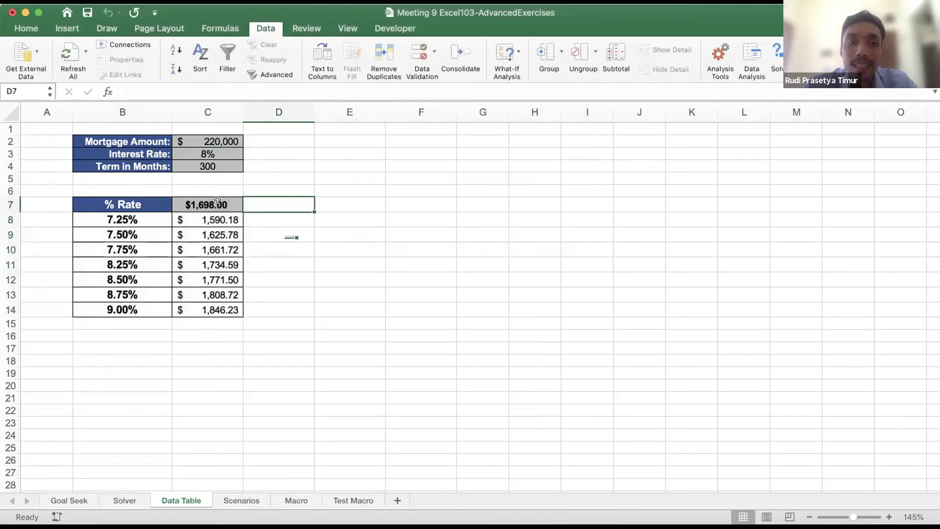
# Examine the PMT formula in C7 and the TABLE array formulas in the payment cells C8:C14
pyautogui.click(226, 200)
pyautogui.moveTo(226, 200)
pyautogui.mouseDown()
pyautogui.moveTo(229, 216)
pyautogui.moveTo(231, 201)
pyautogui.mouseUp()
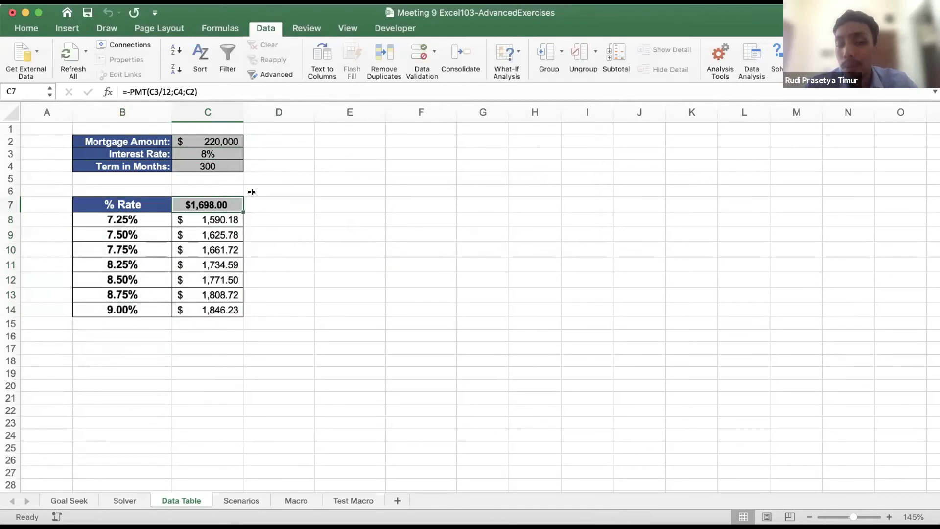
pyautogui.click(221, 219)
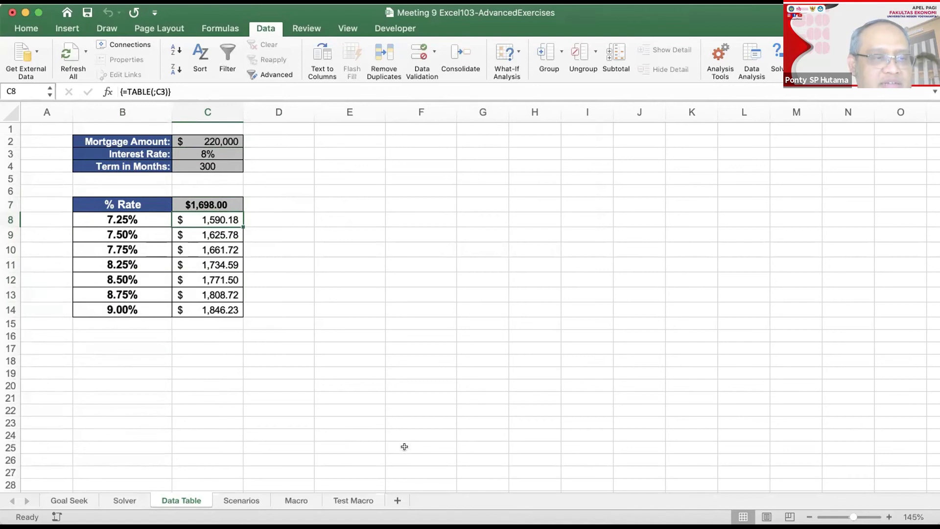
pyautogui.click(274, 213)
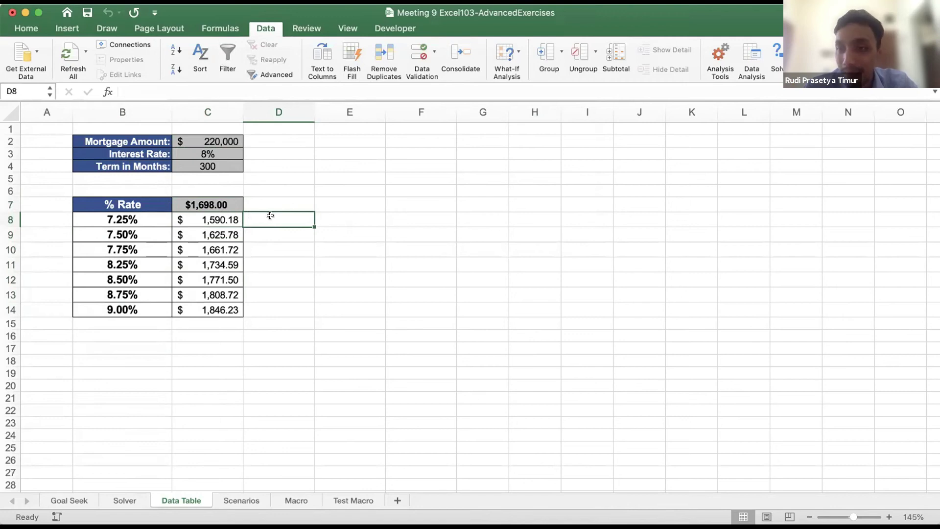
pyautogui.click(197, 214)
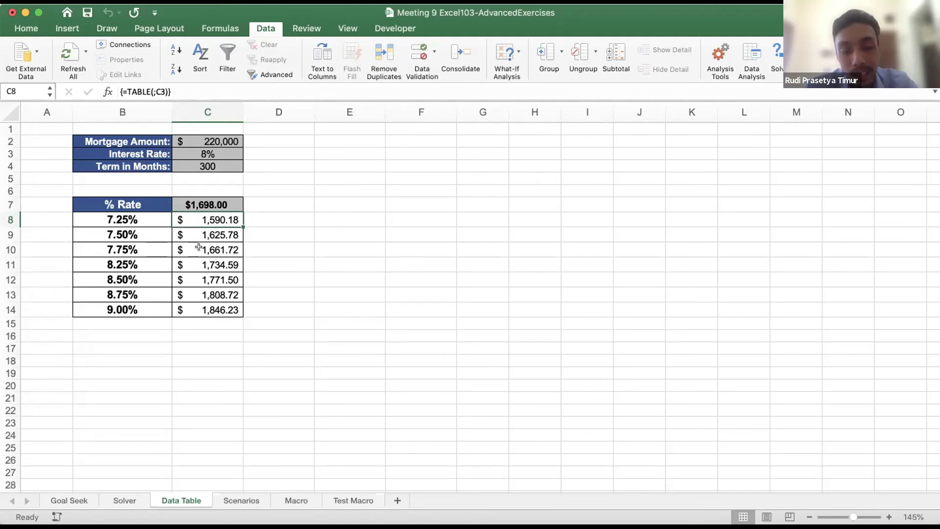
pyautogui.click(197, 309)
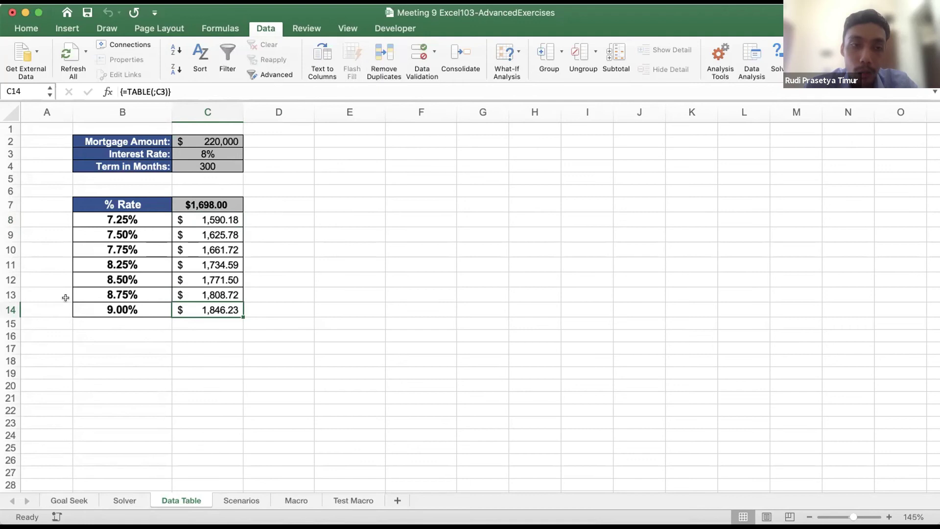
pyautogui.press('Up')
pyautogui.press('Up')
pyautogui.press('Up')
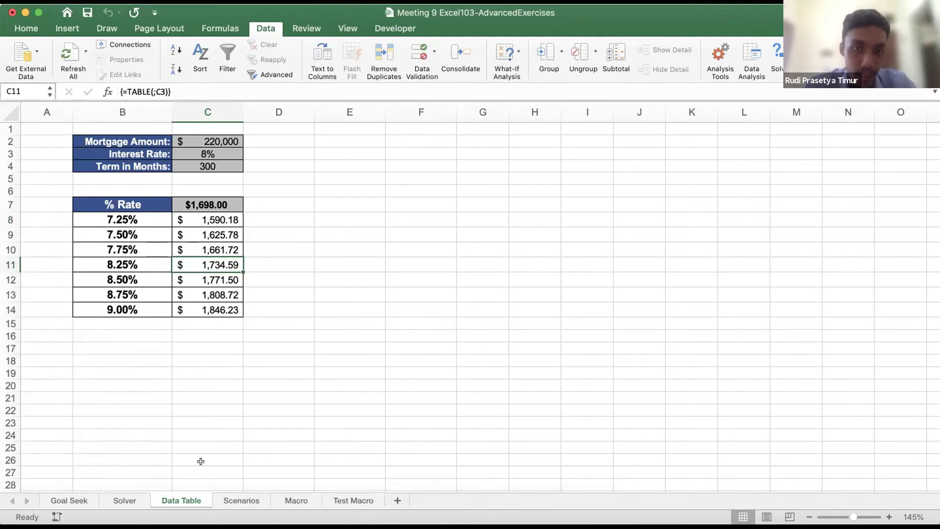
# Switch to the Scenarios sheet and review the sales table B2:G7 and the predicted growth rates in C11:C14
pyautogui.click(236, 502)
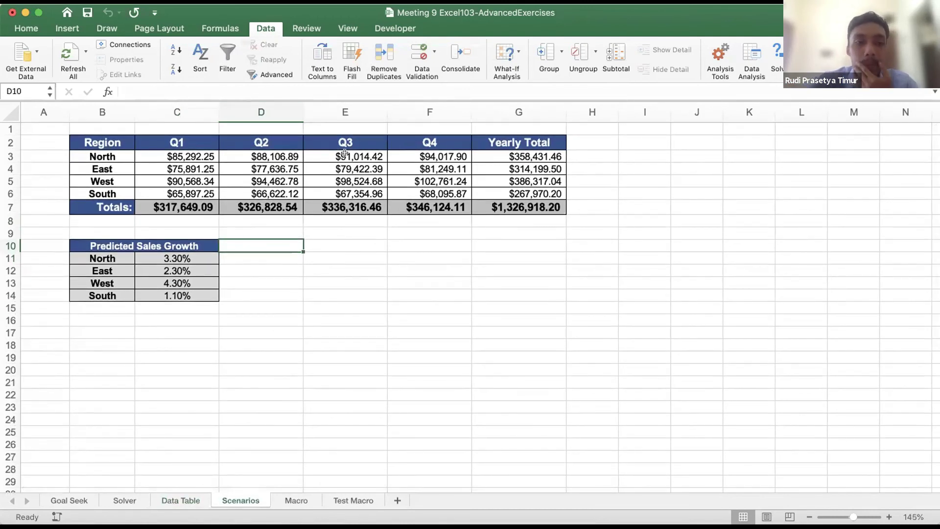
pyautogui.click(195, 253)
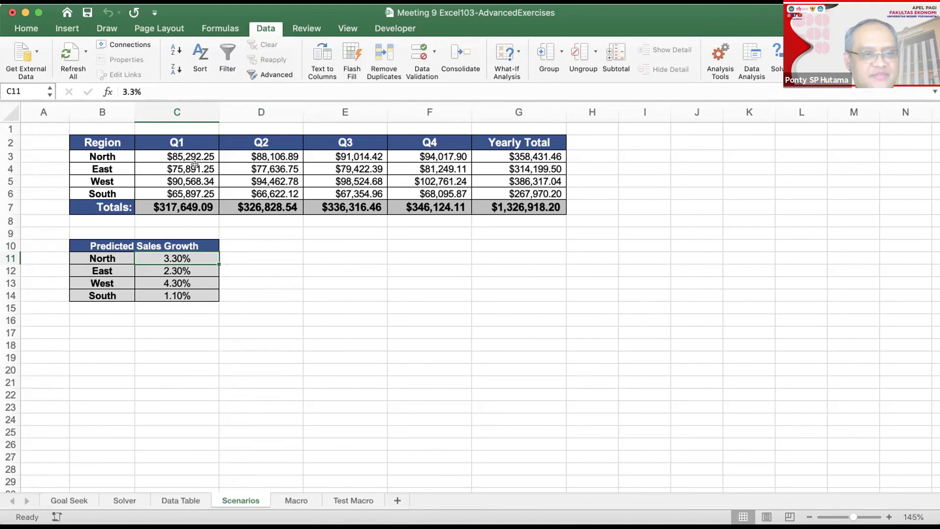
pyautogui.moveTo(112, 142); pyautogui.dragTo(520, 207)
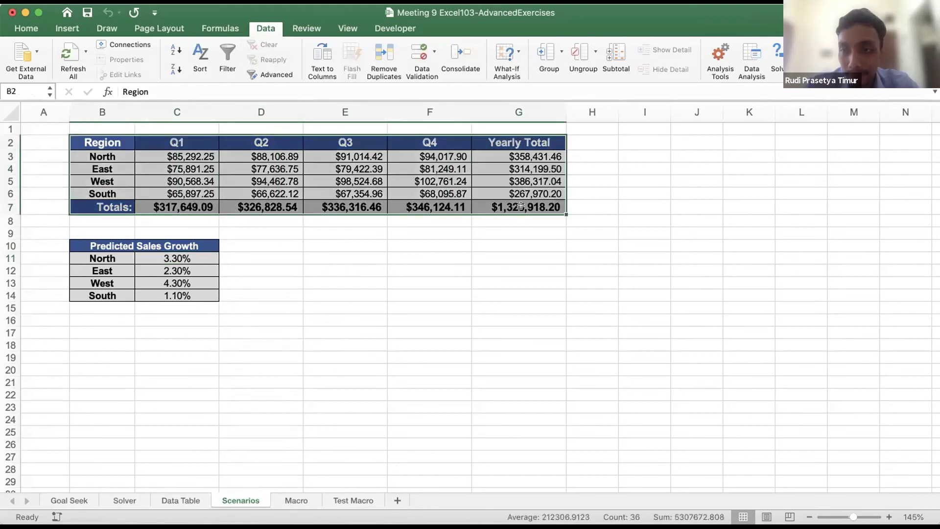
pyautogui.click(197, 253)
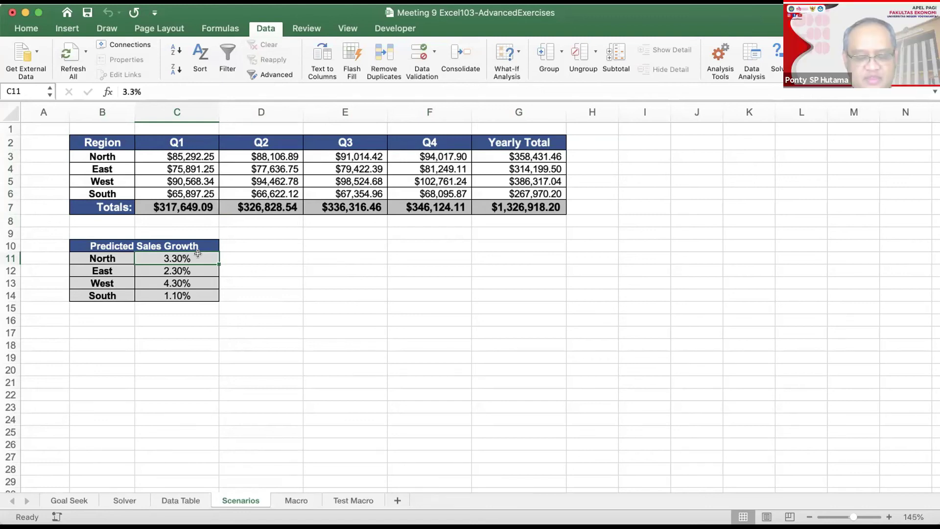
pyautogui.moveTo(198, 253); pyautogui.dragTo(197, 293)
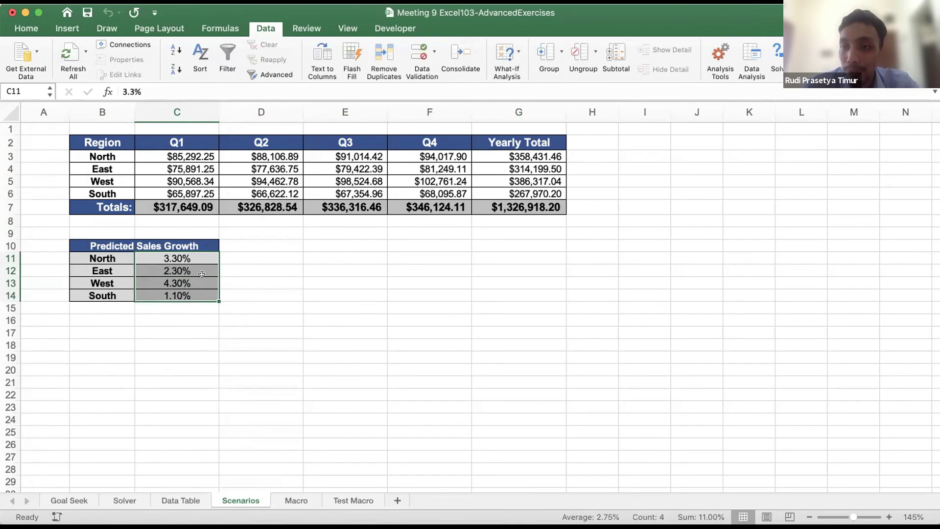
pyautogui.click(197, 181)
pyautogui.click(191, 201)
# Add a scenario named Normal in the Scenario Manager with the predicted growth cells C11:C14 as changing cells
pyautogui.moveTo(190, 255); pyautogui.dragTo(196, 296)
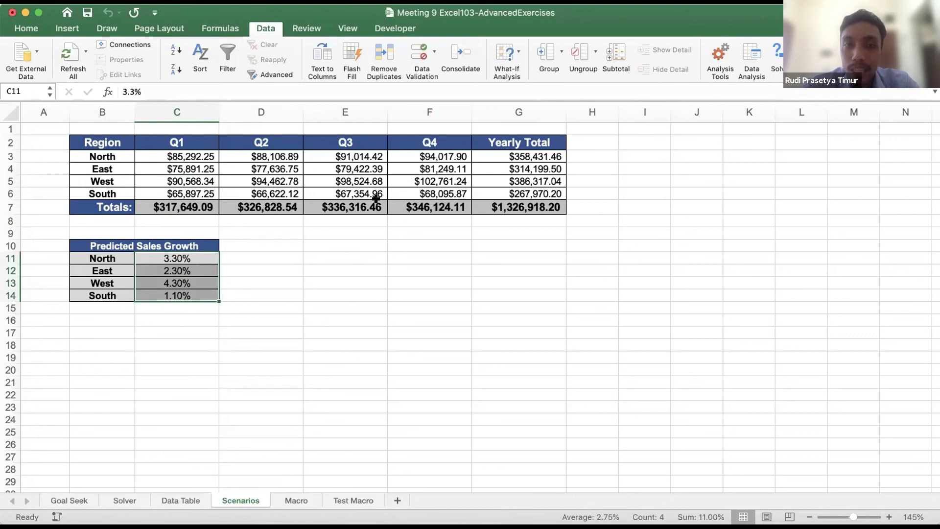
pyautogui.click(515, 64)
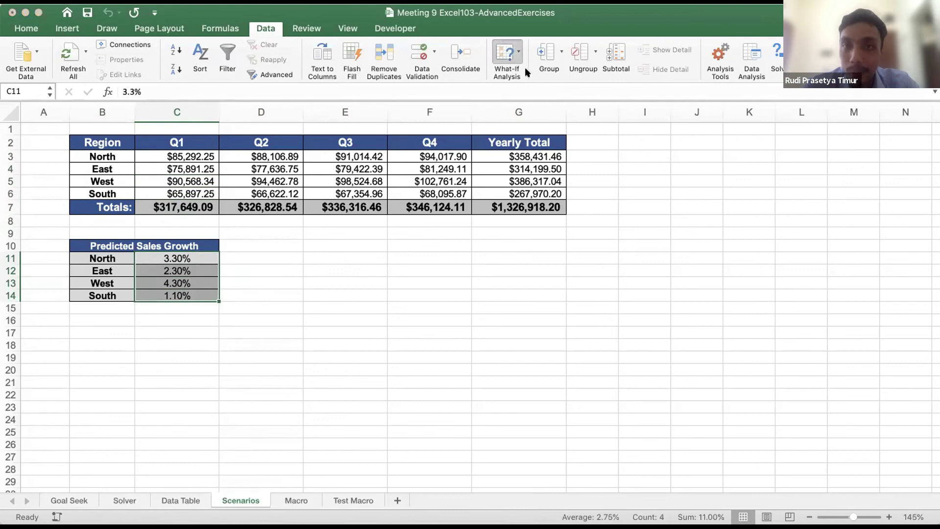
pyautogui.click(526, 73)
pyautogui.moveTo(526, 72); pyautogui.dragTo(617, 95)
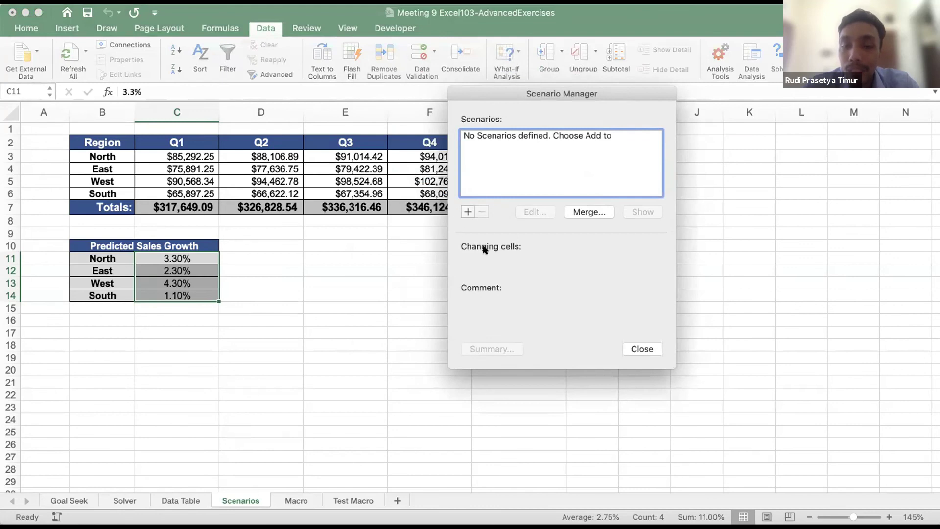
pyautogui.click(467, 211)
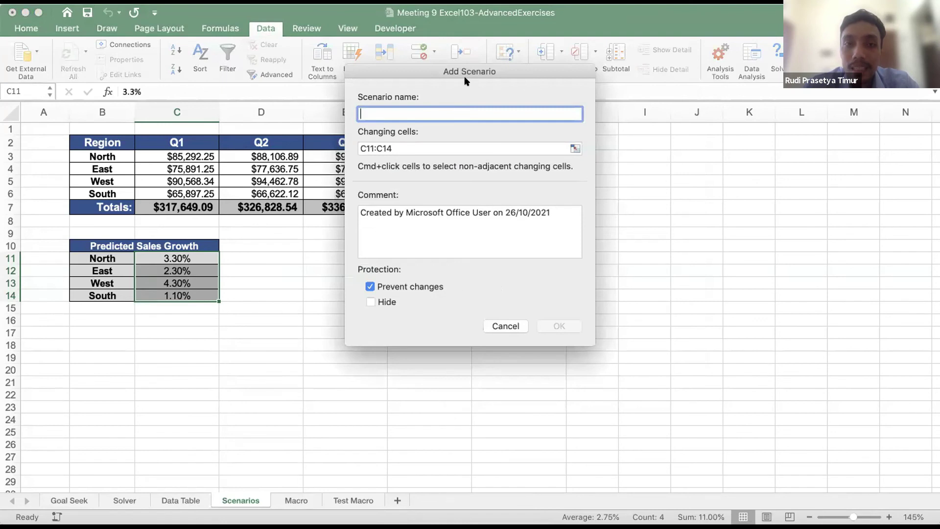
pyautogui.moveTo(547, 73); pyautogui.dragTo(626, 109)
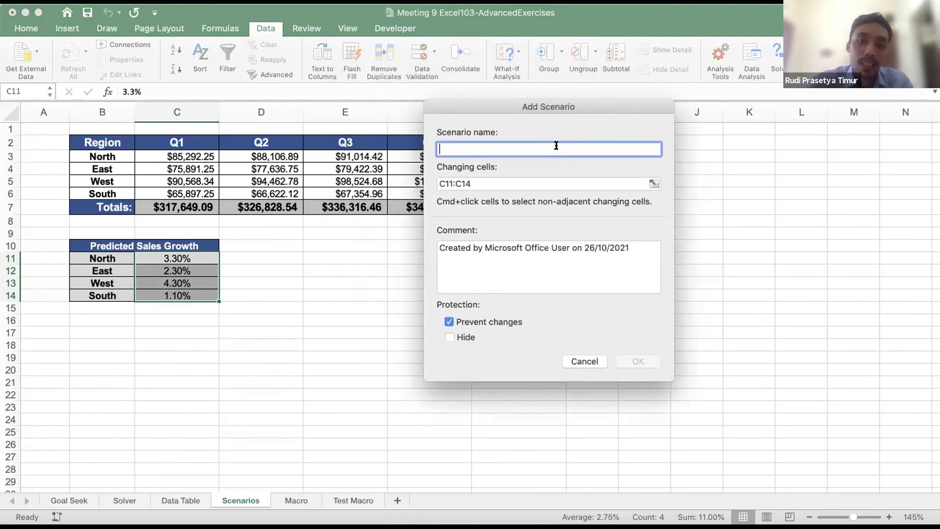
pyautogui.write('Normal')
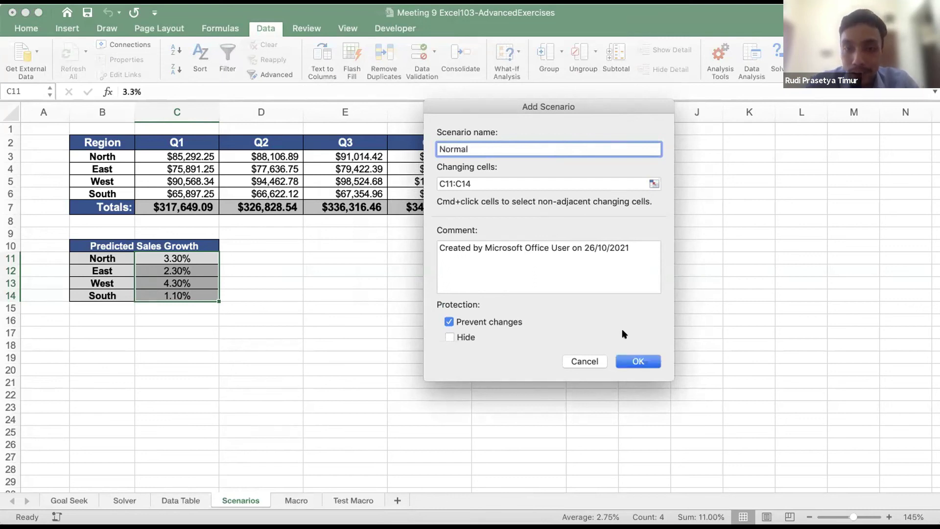
pyautogui.click(634, 357)
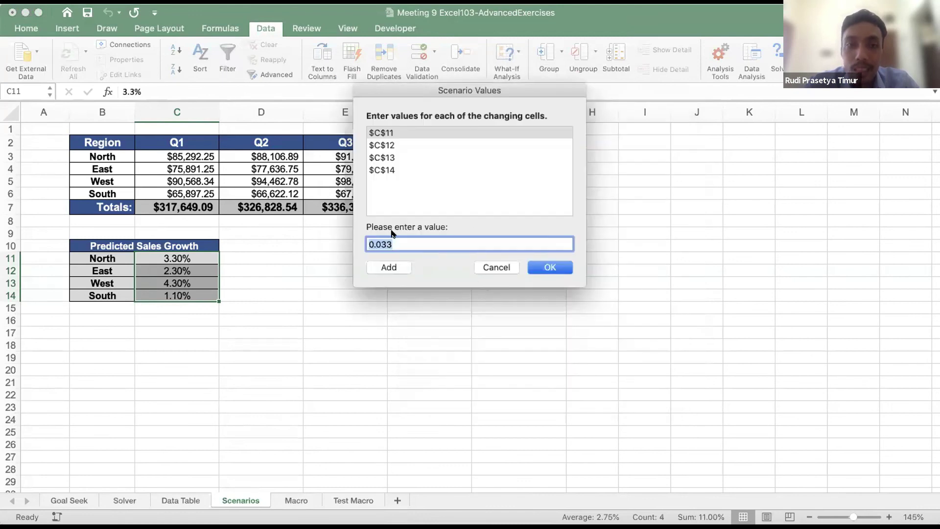
# Check the values for C11 to C14 in the Normal scenario and save it with the current growth rates
pyautogui.click(390, 145)
pyautogui.click(383, 157)
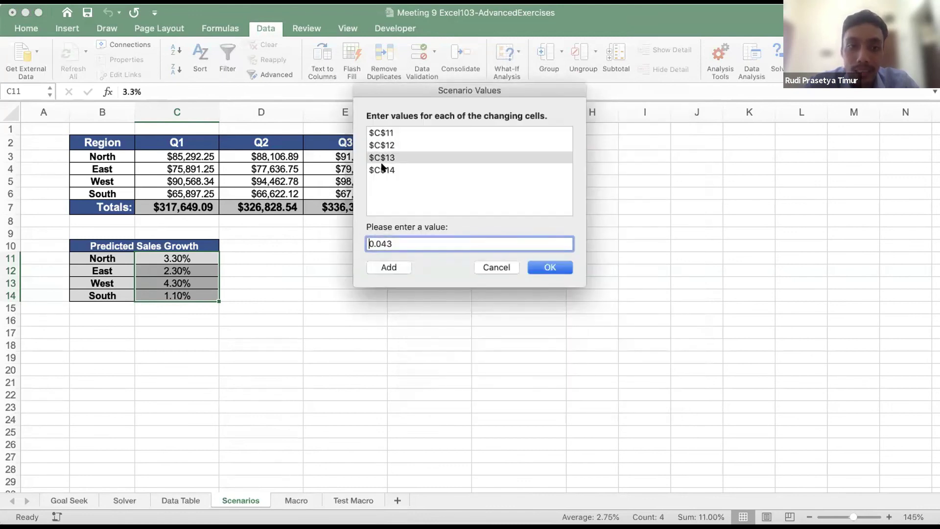
pyautogui.click(383, 168)
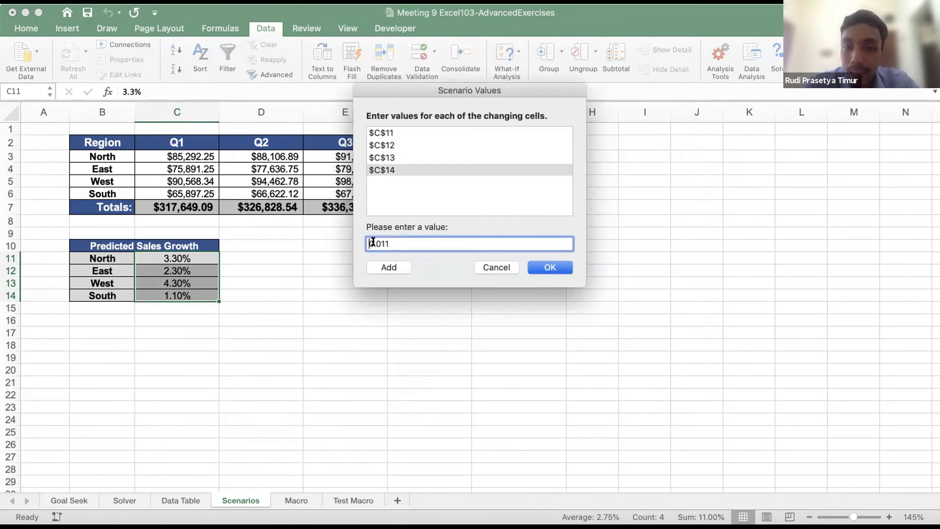
pyautogui.click(393, 134)
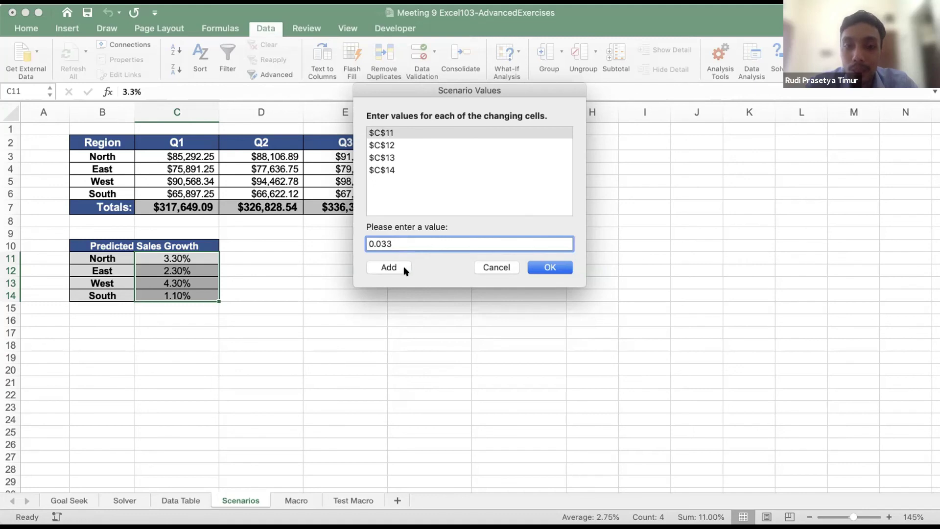
pyautogui.click(550, 264)
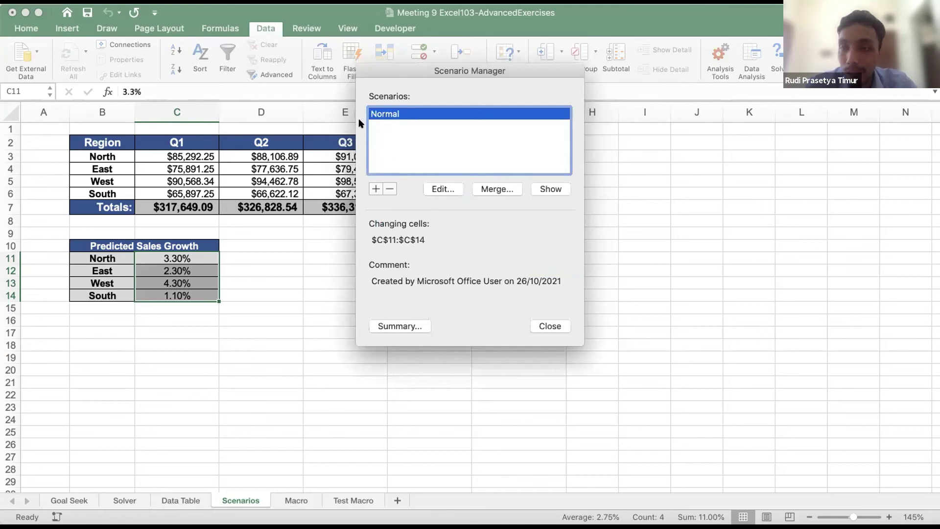
# Add a second scenario named Terburuk with C11:C14 as its changing cells
pyautogui.click(373, 188)
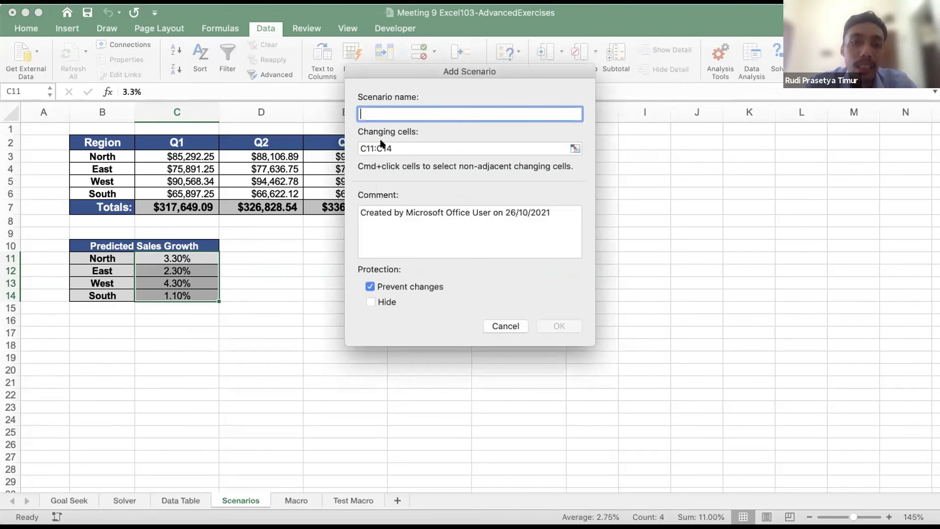
pyautogui.write('erburk')
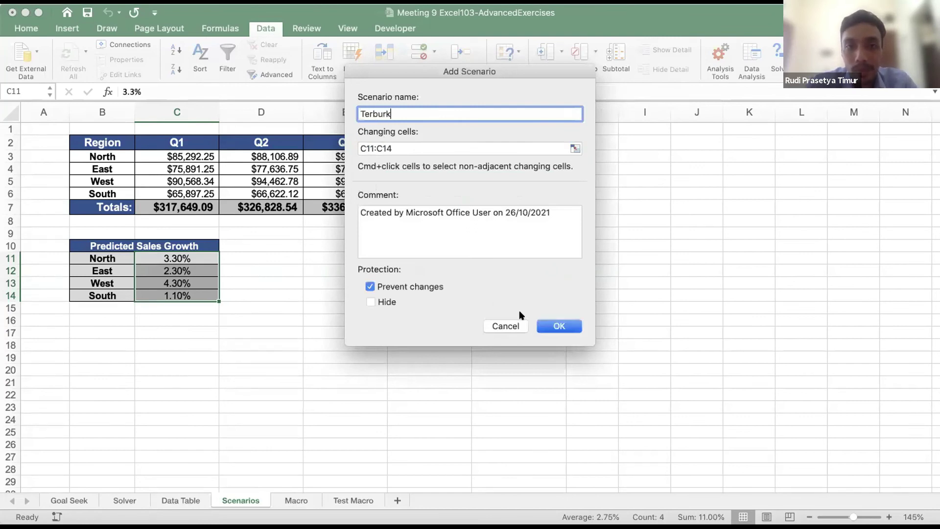
pyautogui.click(495, 147)
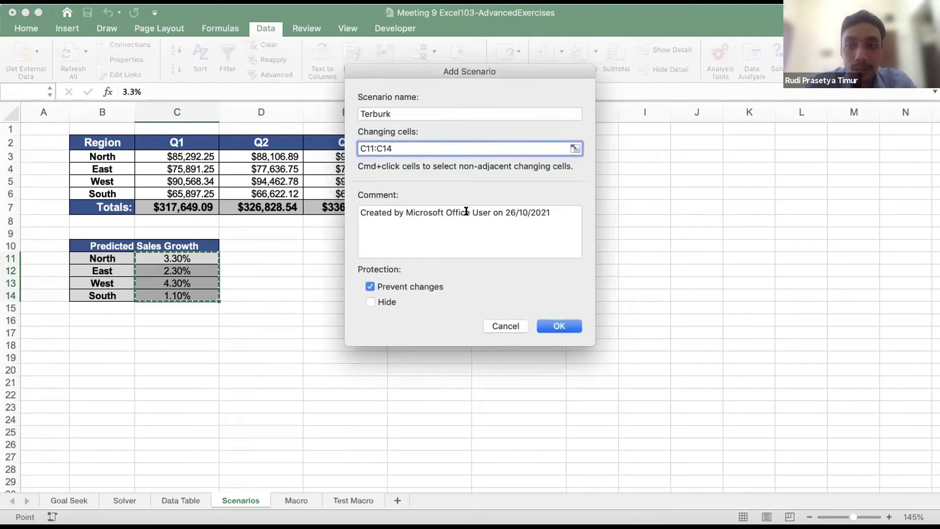
pyautogui.click(416, 114)
pyautogui.press('BackSpace')
pyautogui.write('uk')
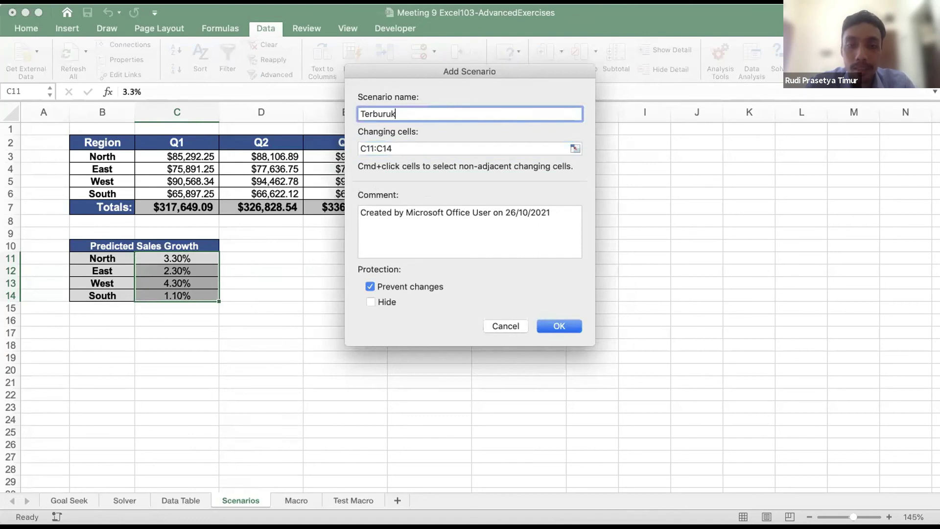
pyautogui.click(560, 325)
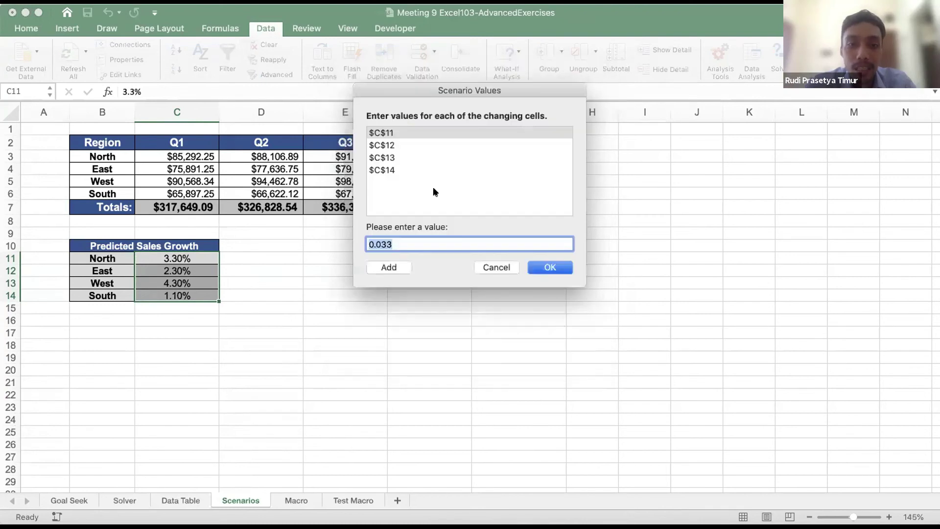
# Set the Terburuk scenario values for C11 and C12 to 0.01 each
pyautogui.click(444, 133)
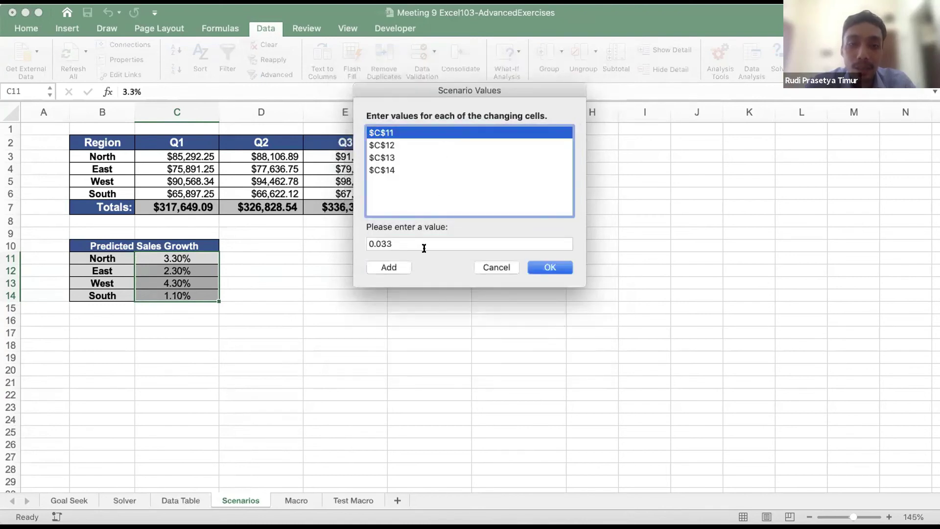
pyautogui.click(423, 243)
pyautogui.press('BackSpace')
pyautogui.press('BackSpace')
pyautogui.write('7')
pyautogui.click(410, 146)
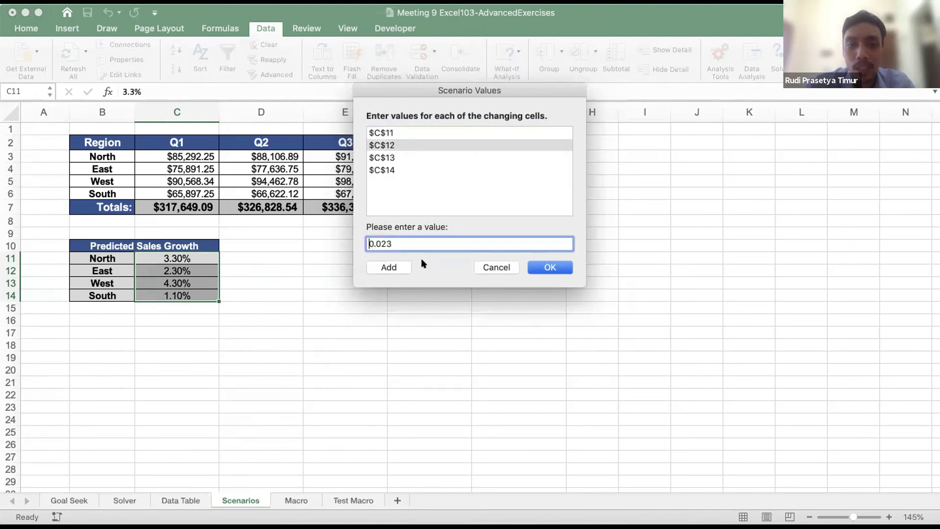
pyautogui.click(431, 241)
pyautogui.press('BackSpace')
pyautogui.press('BackSpace')
pyautogui.write('1')
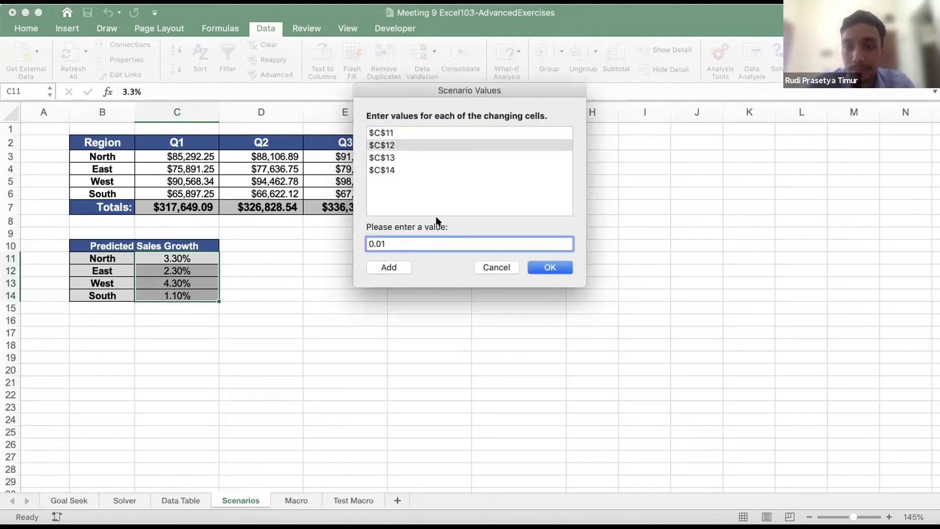
# Set C13 to 0.04 and C14 to 0.01 in the Terburuk scenario and save it
pyautogui.click(436, 157)
pyautogui.click(422, 241)
pyautogui.press('BackSpace')
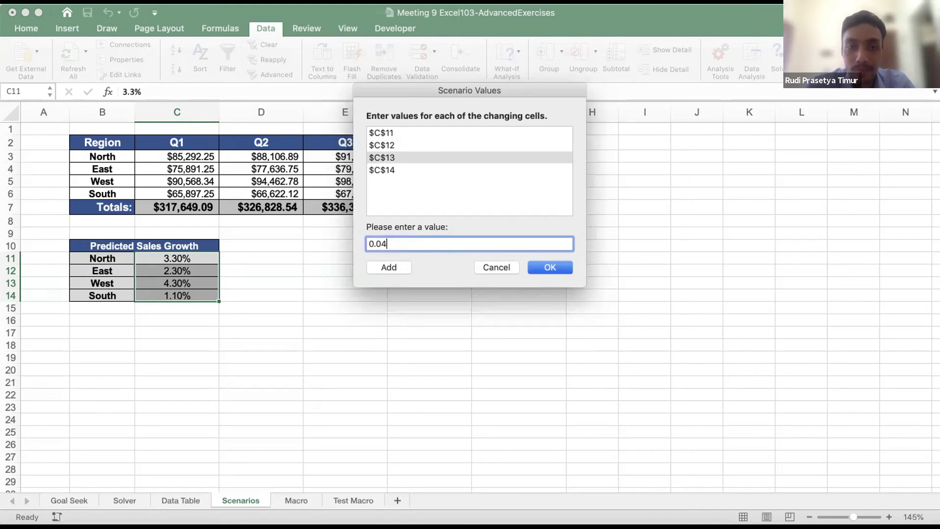
pyautogui.click(422, 170)
pyautogui.press('BackSpace')
pyautogui.press('BackSpace')
pyautogui.write('1')
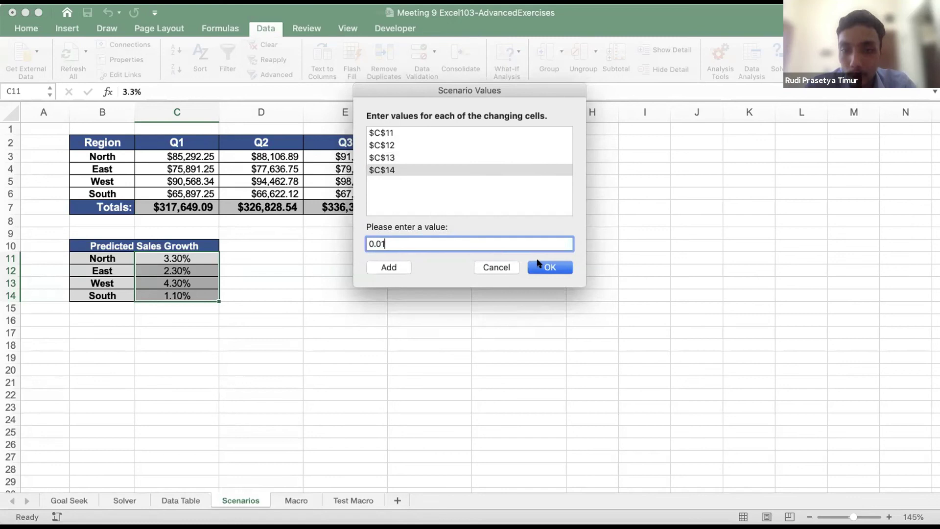
pyautogui.click(539, 263)
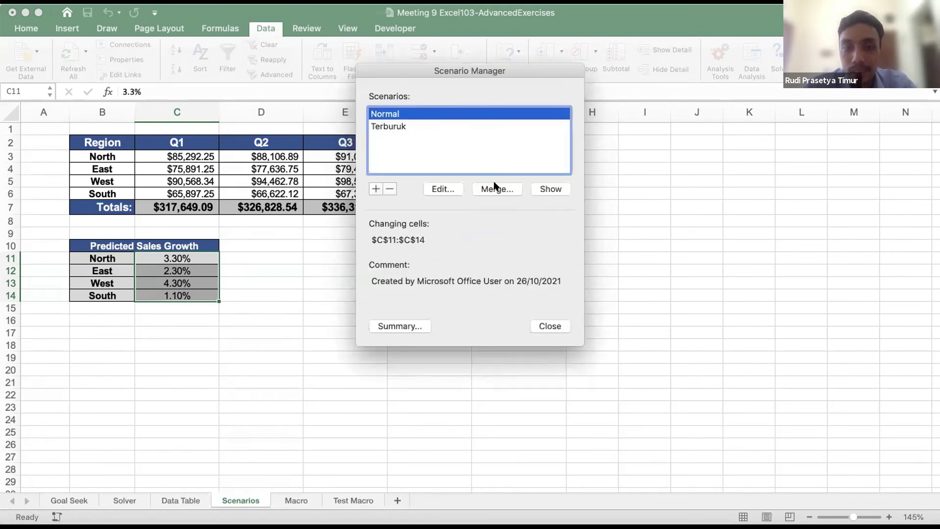
# Reopen the Terburuk scenario for editing to check its stored values, and accept them without changes
pyautogui.click(439, 127)
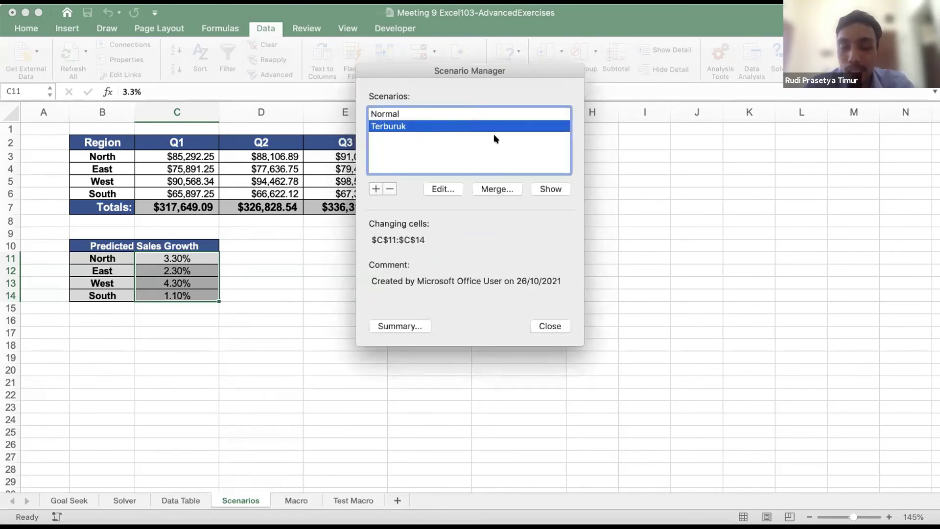
pyautogui.click(444, 188)
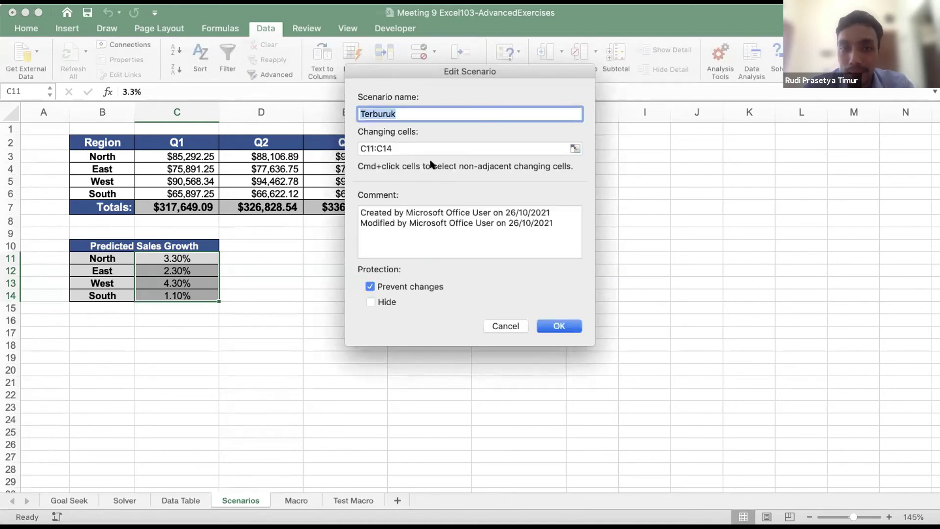
pyautogui.click(547, 321)
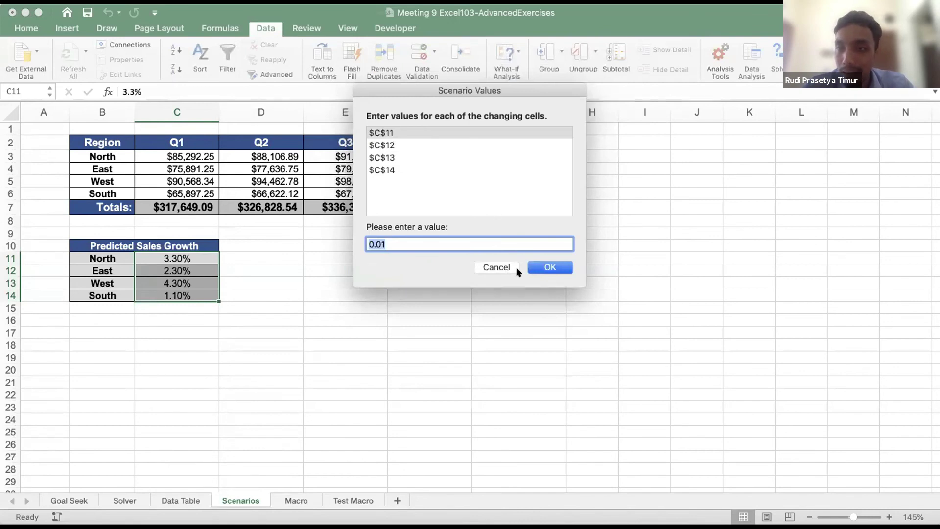
pyautogui.click(535, 268)
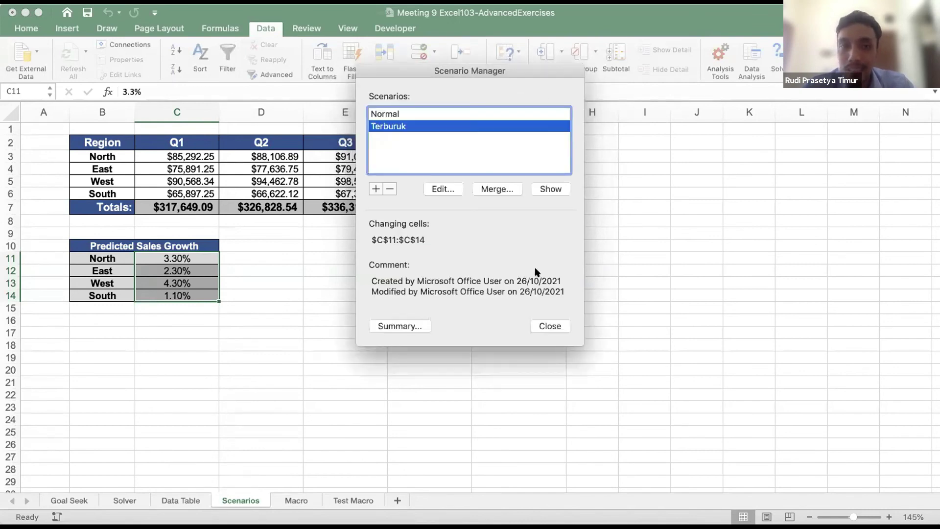
# Add a third scenario named Terbaik for the changing cells C11:C14
pyautogui.click(374, 188)
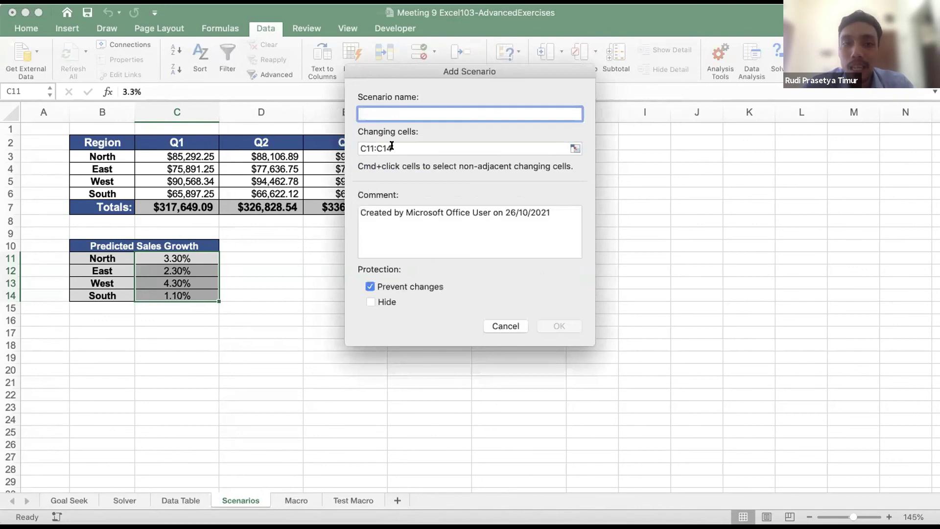
pyautogui.write('Terbaik')
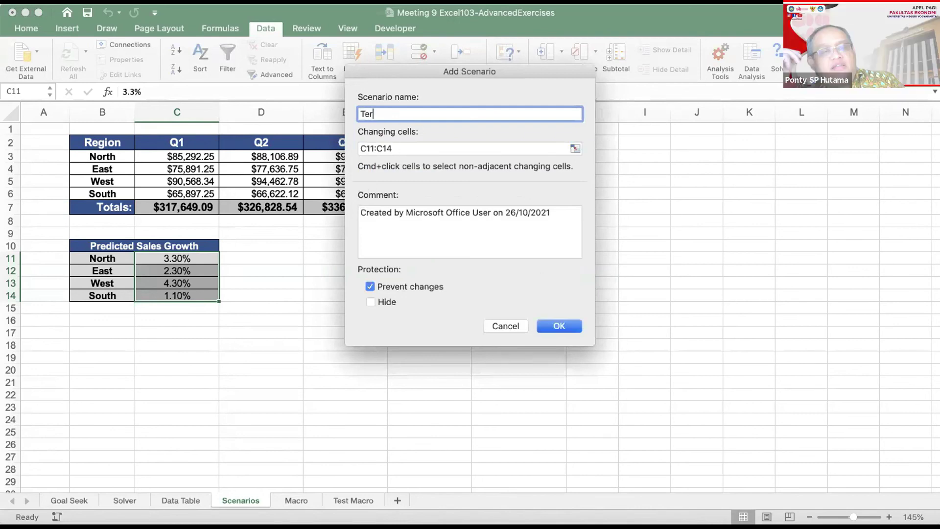
pyautogui.click(559, 326)
# Set the Terbaik scenario values for C11 and C12 to 0.05 each
pyautogui.click(445, 242)
pyautogui.press('BackSpace')
pyautogui.press('BackSpace')
pyautogui.write('3')
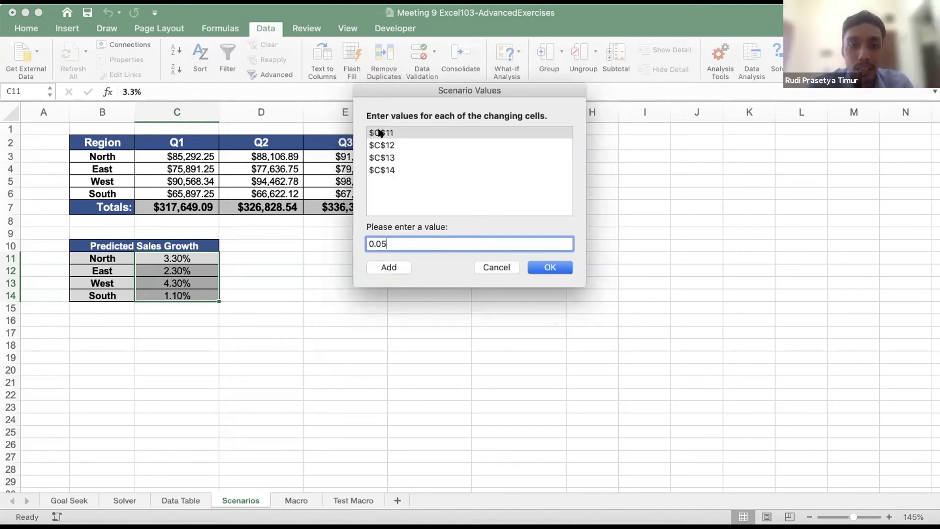
pyautogui.click(382, 144)
pyautogui.press('BackSpace')
pyautogui.press('BackSpace')
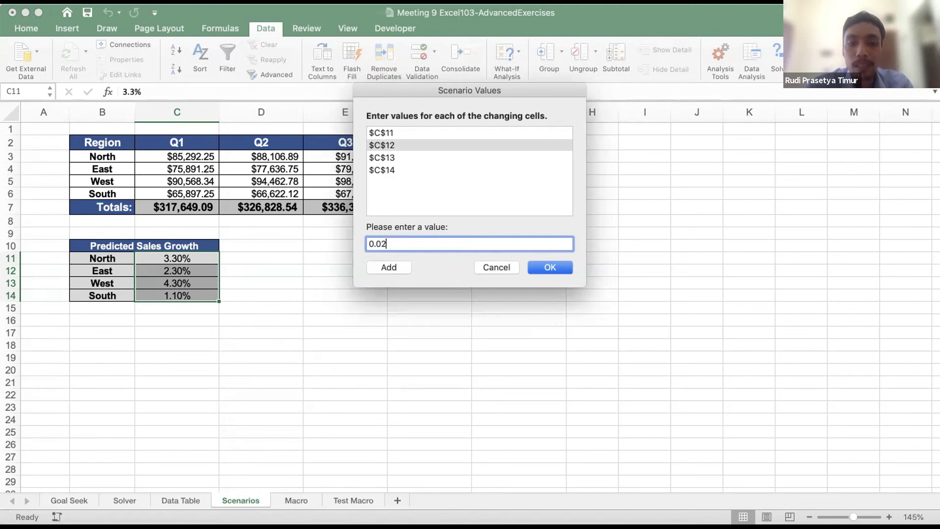
pyautogui.write('3')
# Set C13 and C14 to 0.05 each in the Terbaik scenario and save it
pyautogui.click(401, 158)
pyautogui.click(427, 241)
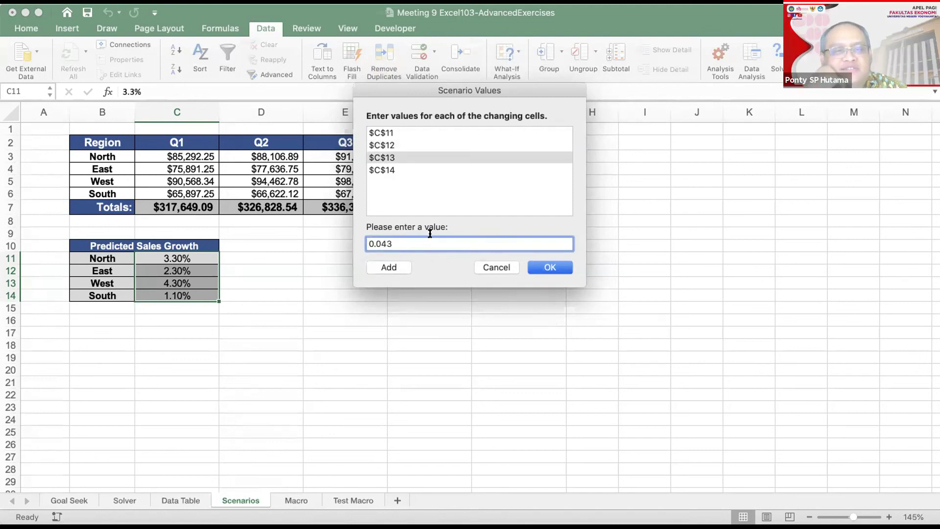
pyautogui.press('BackSpace')
pyautogui.press('BackSpace')
pyautogui.write('5')
pyautogui.click(430, 170)
pyautogui.doubleClick(427, 240)
pyautogui.click(427, 240)
pyautogui.press('BackSpace')
pyautogui.press('BackSpace')
pyautogui.write('5')
pyautogui.click(540, 266)
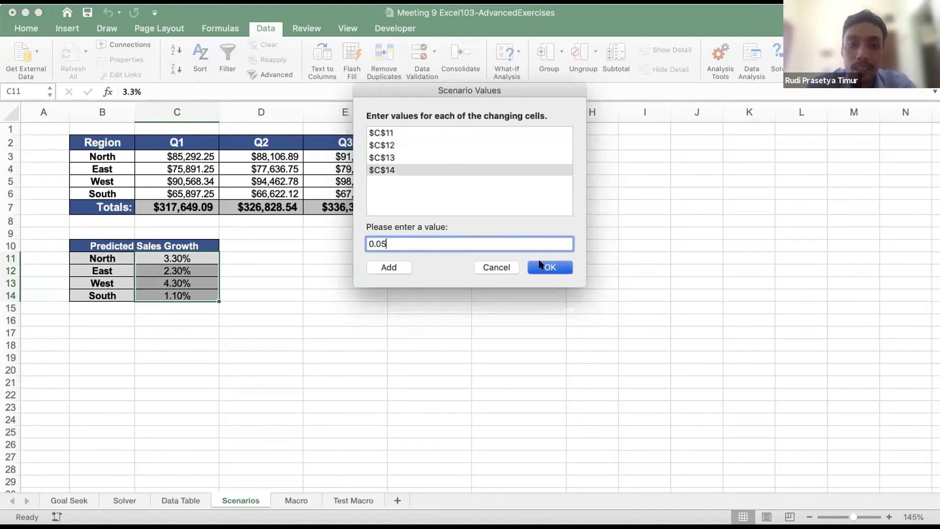
# Move Scenario Manager clear of the sales table, review the details of the three scenarios, and show the Normal scenario
pyautogui.moveTo(513, 74); pyautogui.dragTo(707, 87)
pyautogui.moveTo(680, 196); pyautogui.dragTo(653, 227)
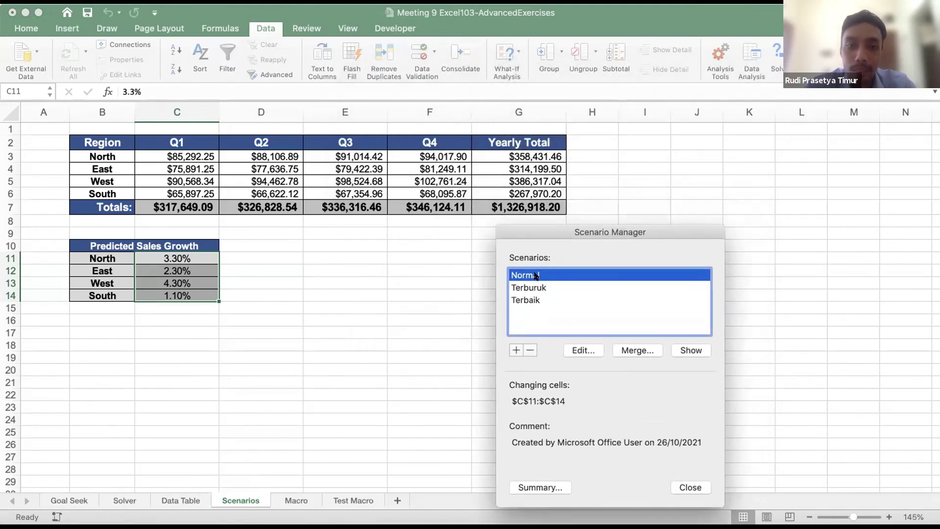
pyautogui.click(557, 288)
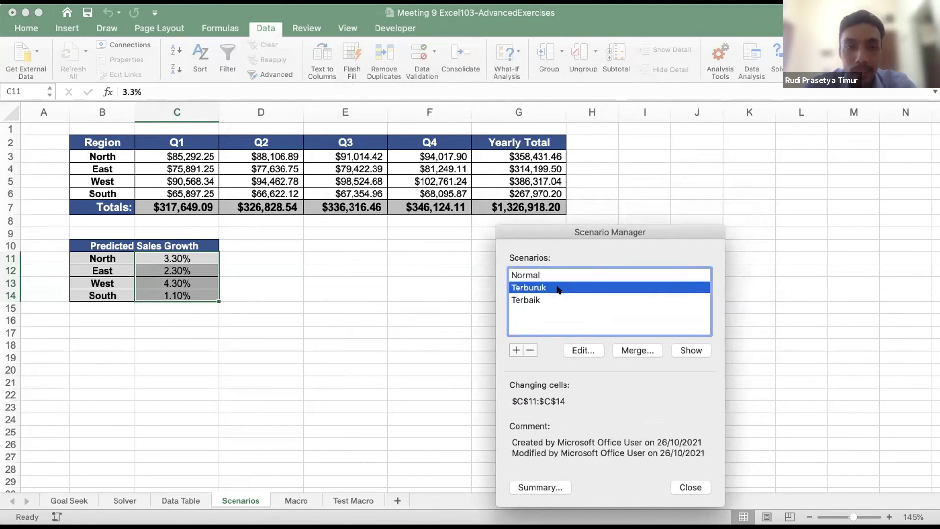
pyautogui.click(531, 301)
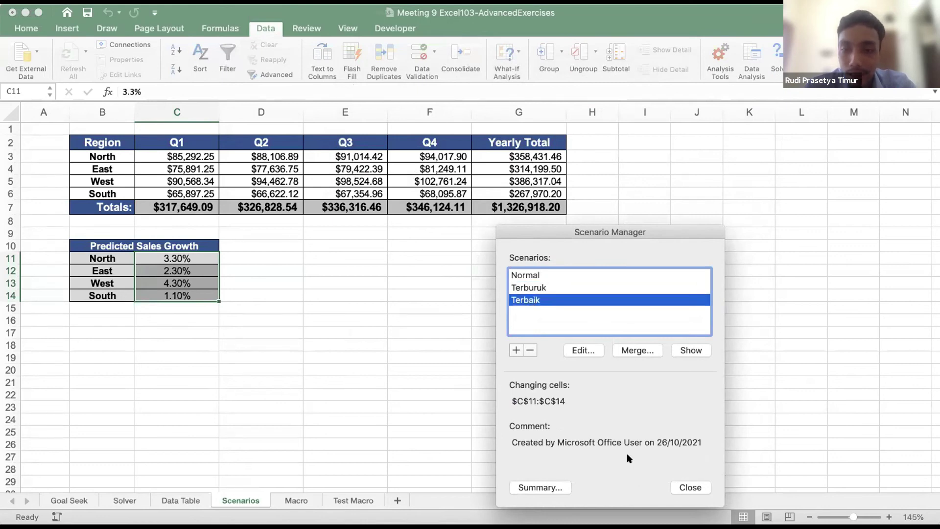
pyautogui.click(614, 275)
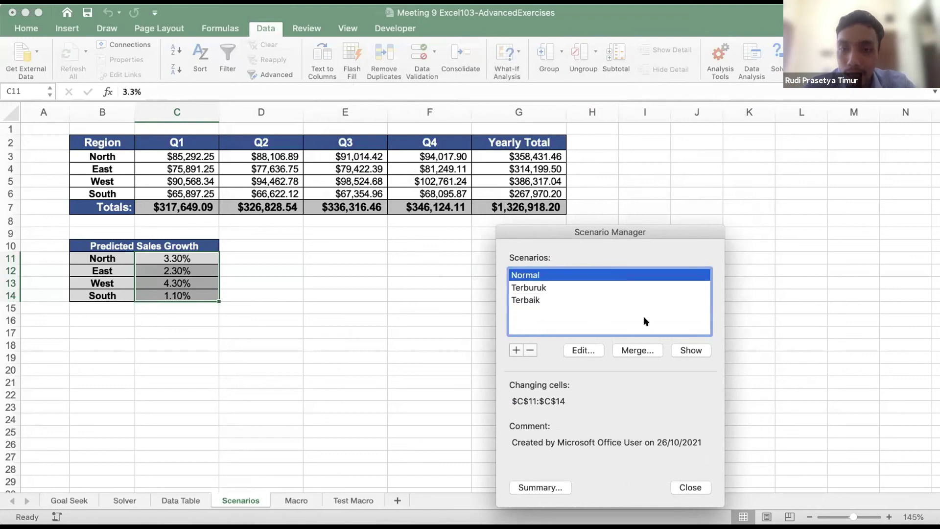
pyautogui.click(677, 349)
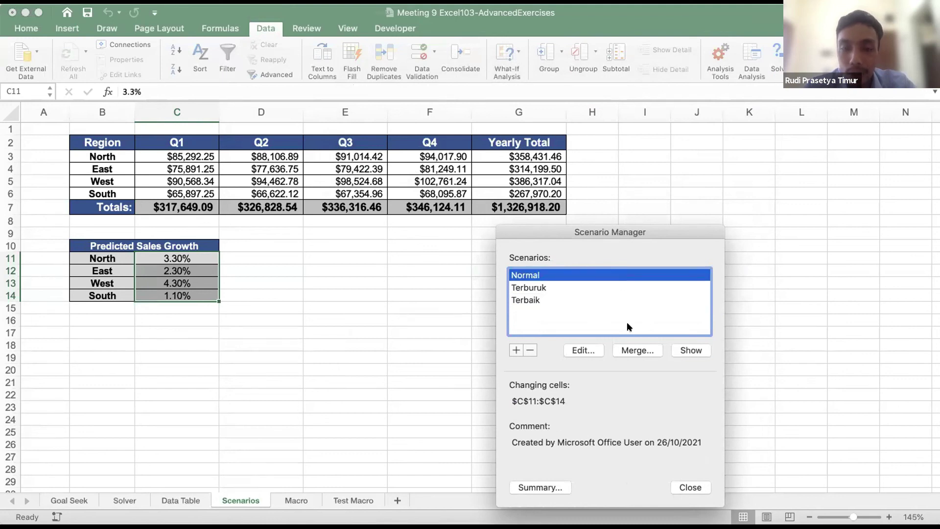
# Show the Terburuk scenario in the sales table, and finish with the Terbaik scenario applied and Scenario Manager closed
pyautogui.click(544, 287)
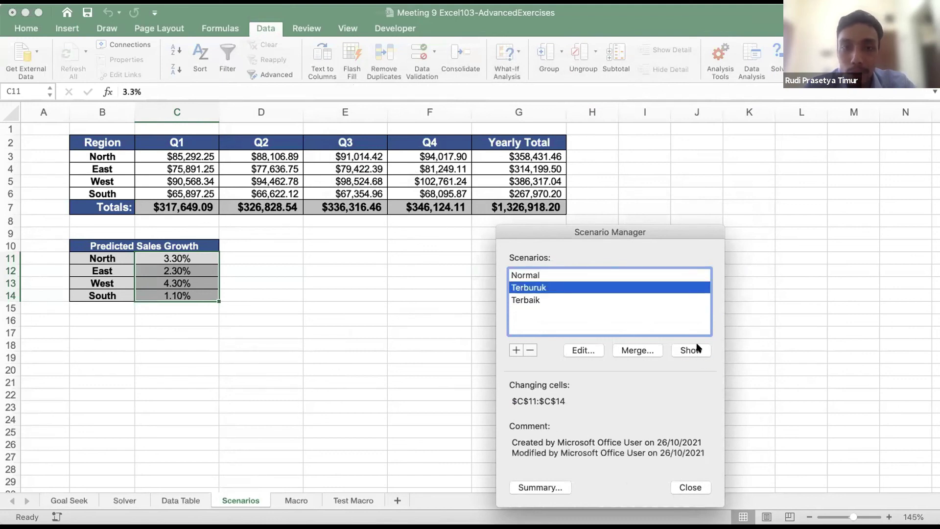
pyautogui.click(691, 350)
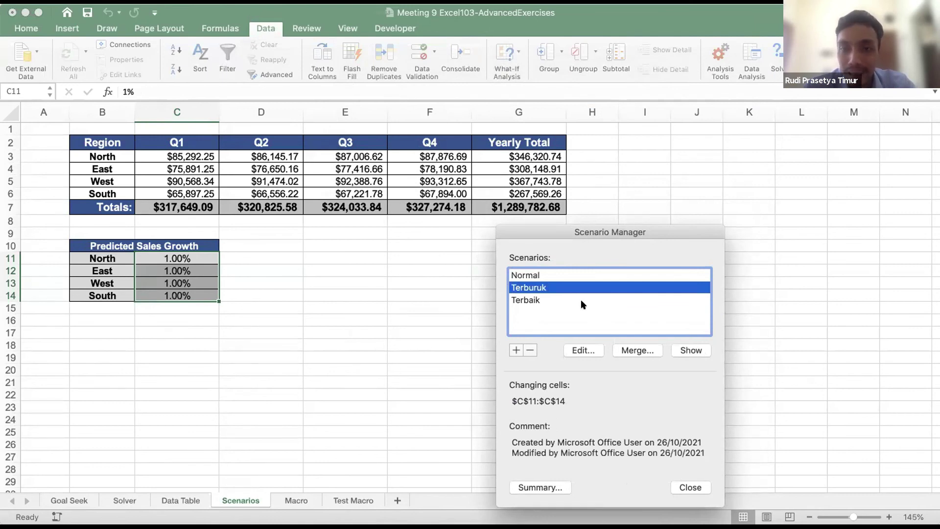
pyautogui.click(556, 299)
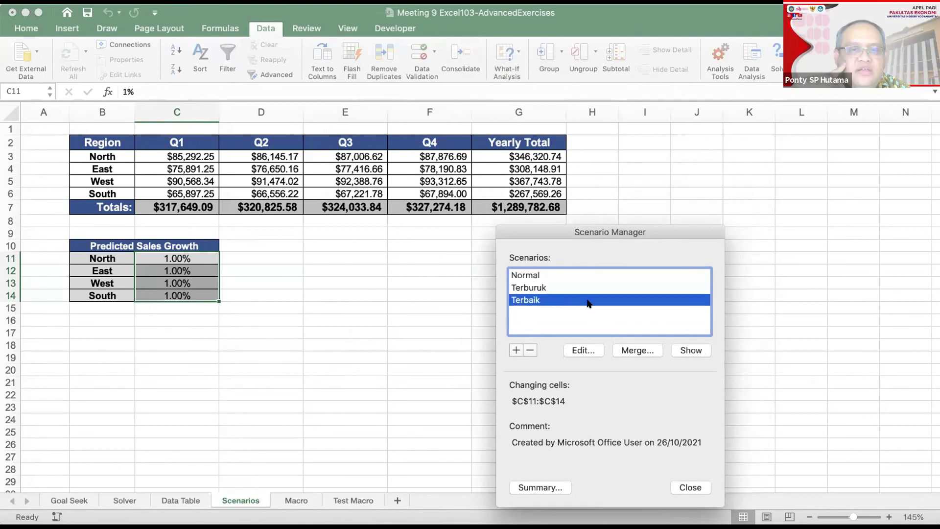
pyautogui.click(691, 350)
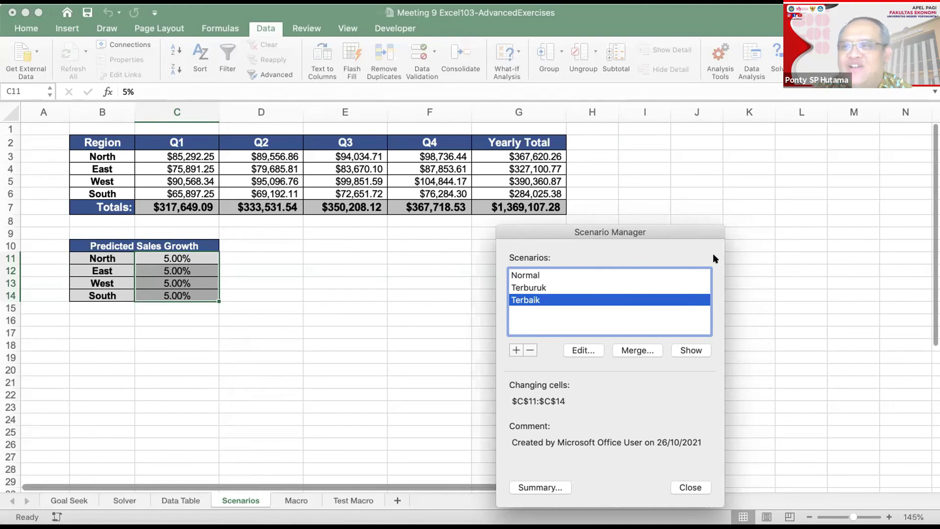
pyautogui.moveTo(674, 232); pyautogui.dragTo(659, 115)
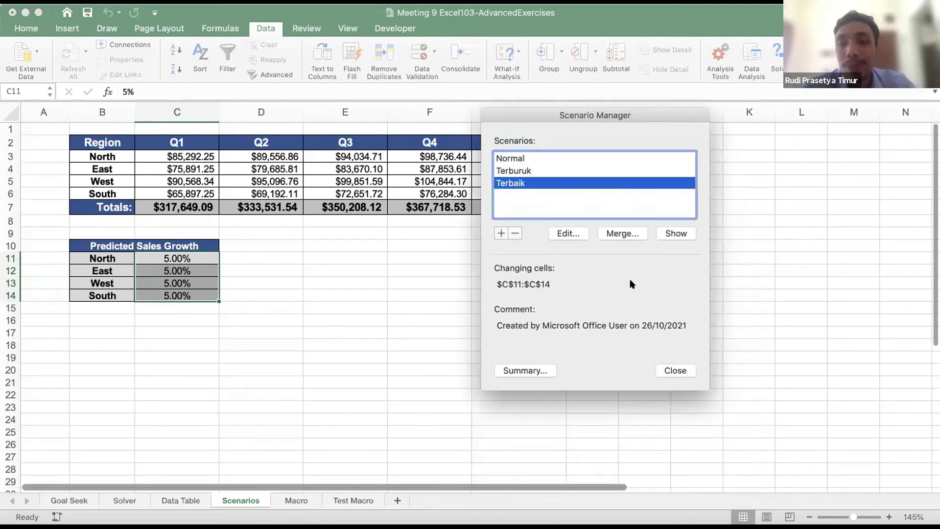
pyautogui.click(674, 369)
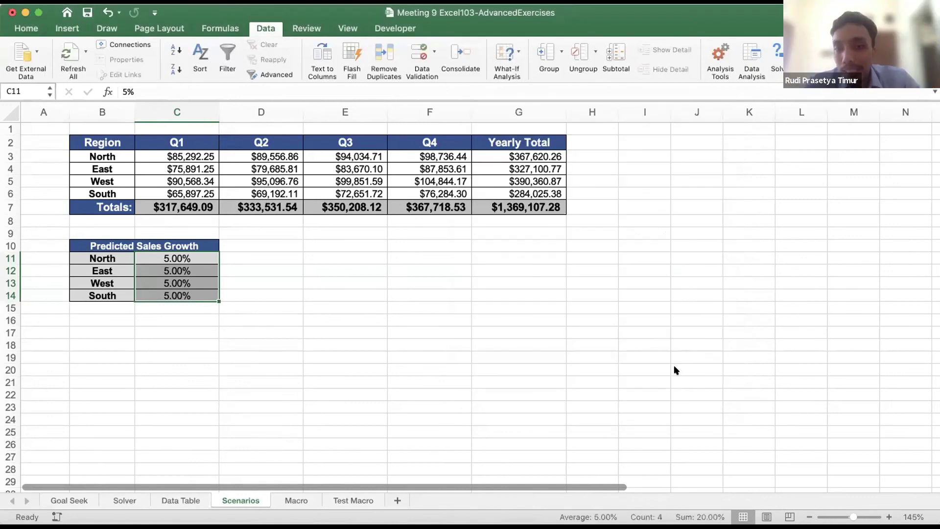